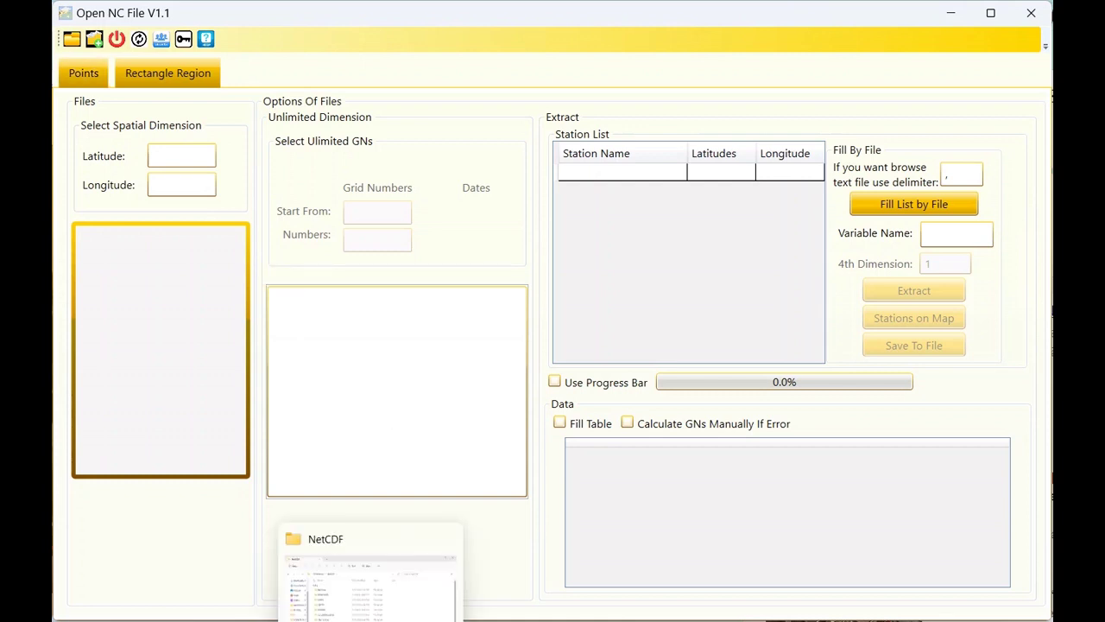
Switch to File Explorer and look through the dataset folders in Downloads > NetCDF, including the CMIP6 folder details.
left_click(384, 570)
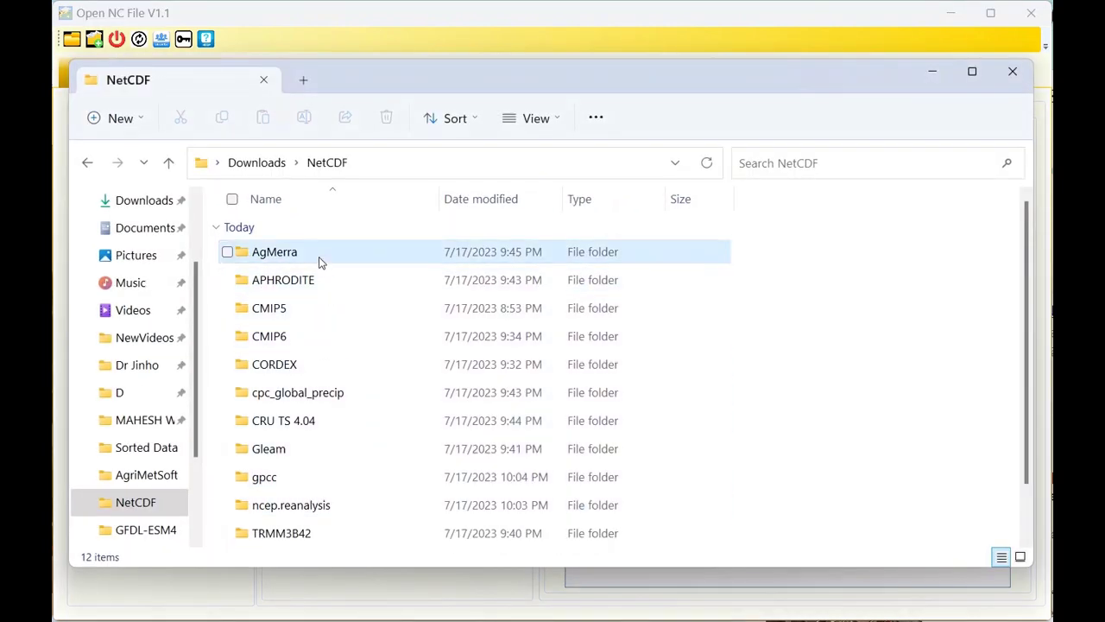
scroll(278, 310, "down", 1)
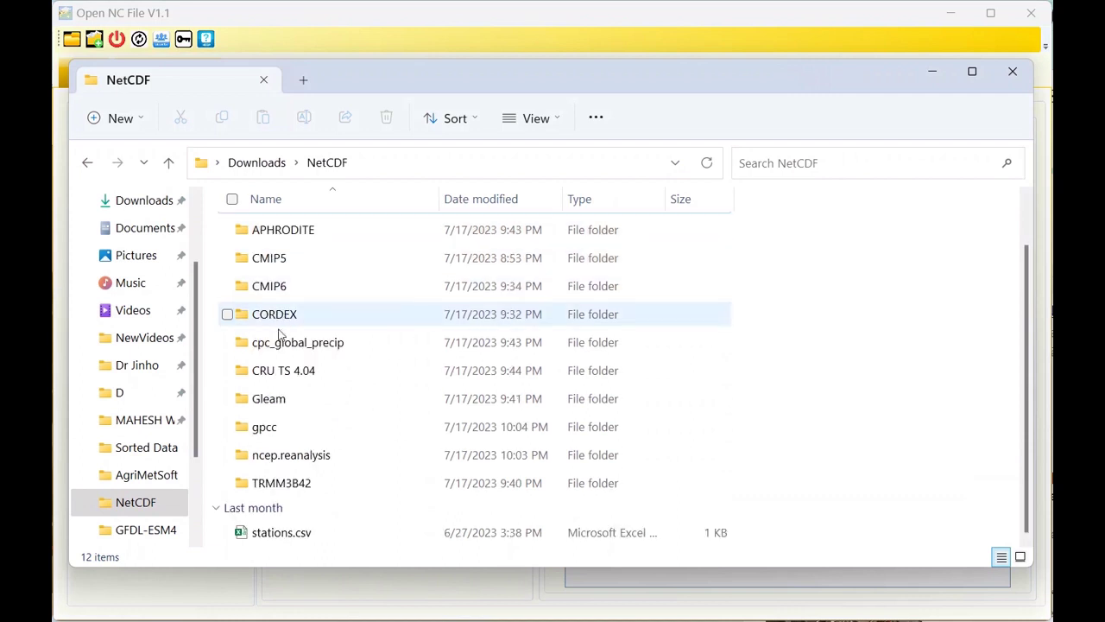
scroll(300, 475, "up", 1)
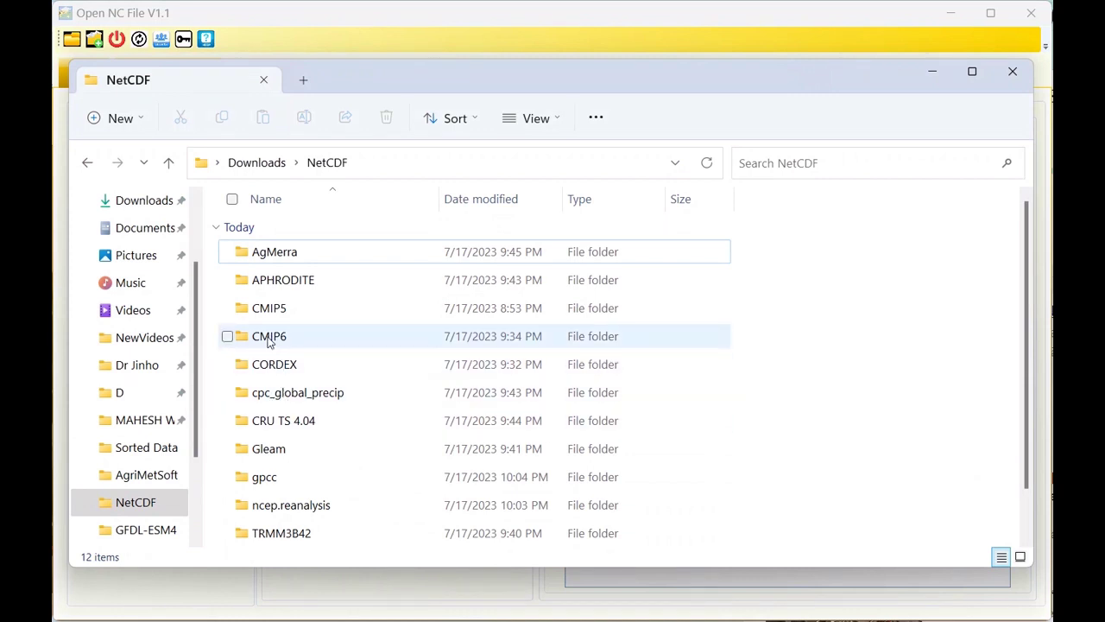
mouse_move(274, 340)
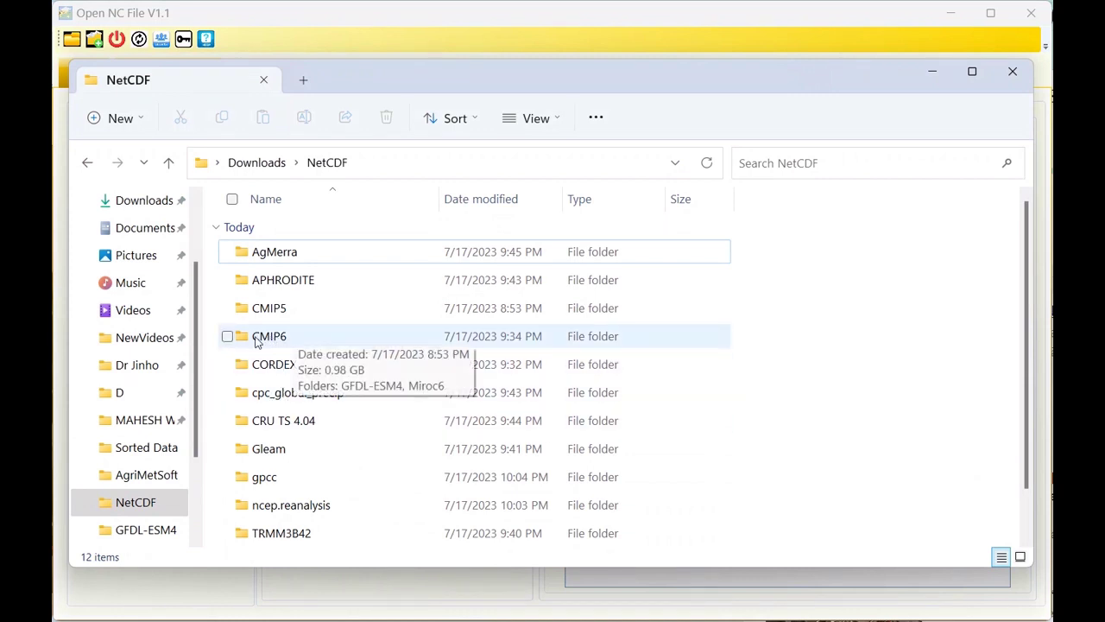
left_click(927, 77)
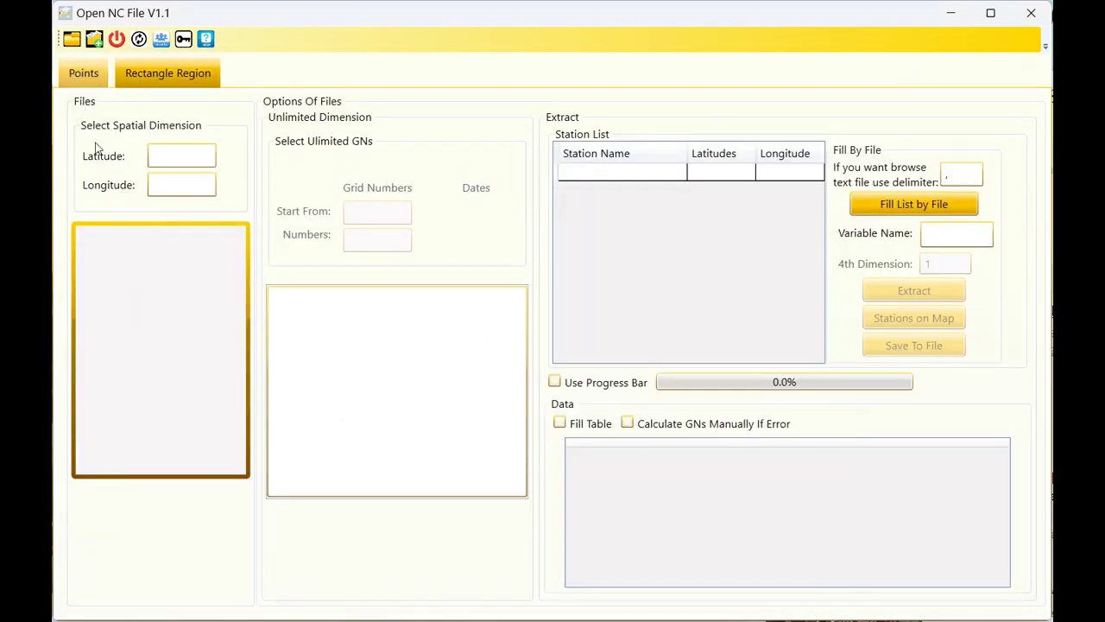
Load all four tasmin_day_MIROC6_ssp245 NetCDF files from the CMIP6 Miroc6 folder into Open NC File and dismiss the date warning.
left_click(72, 41)
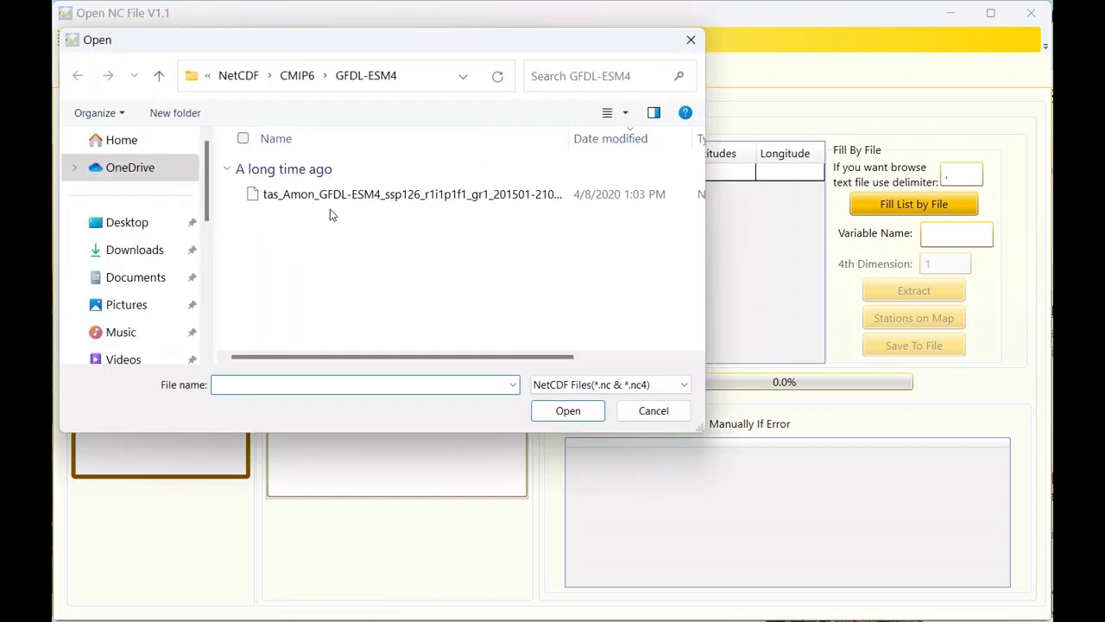
left_click(297, 76)
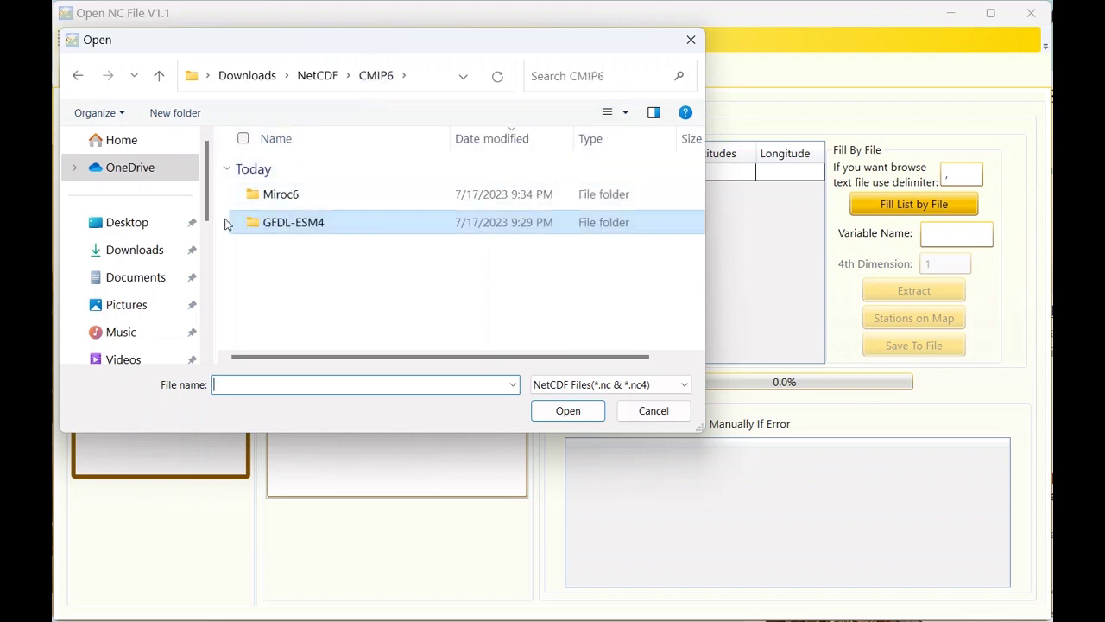
double_click(303, 198)
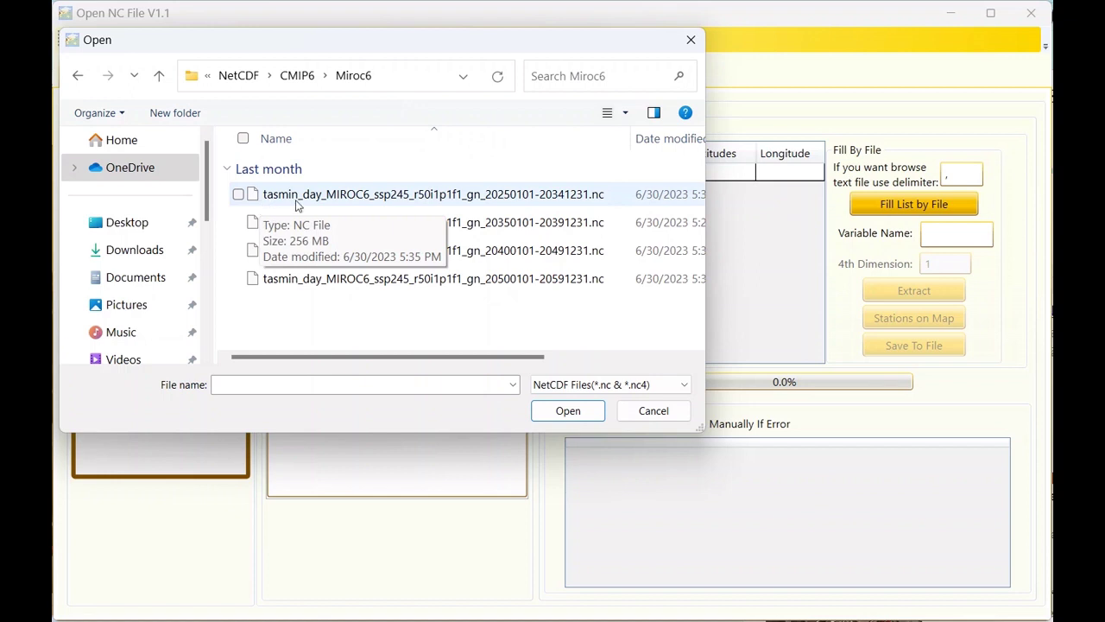
left_click(508, 201)
left_click(238, 222)
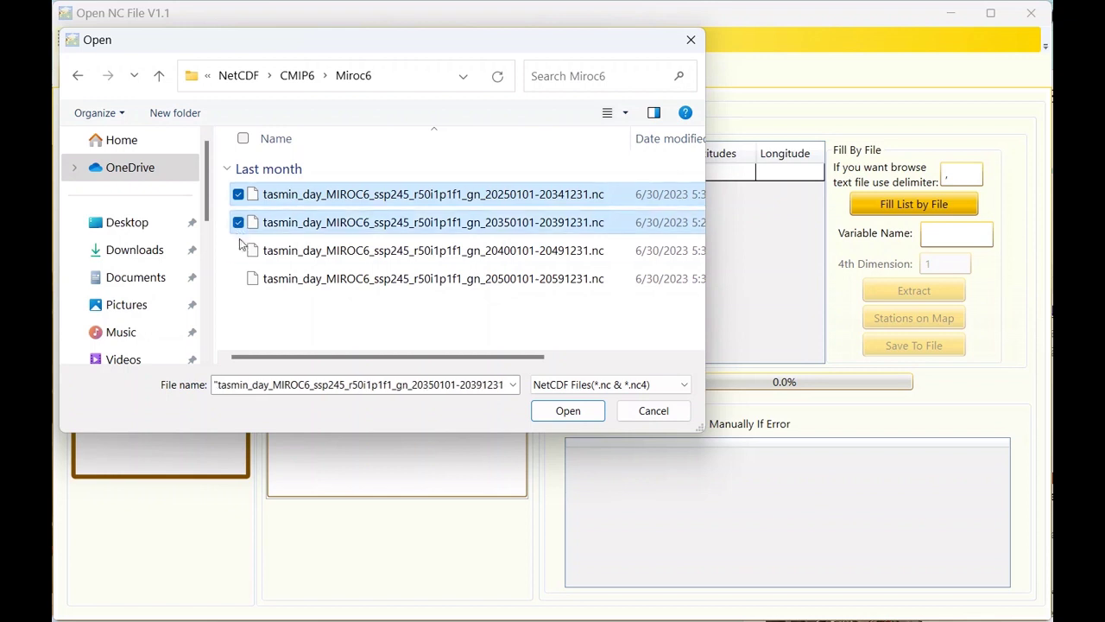
left_click(238, 250)
left_click(239, 278)
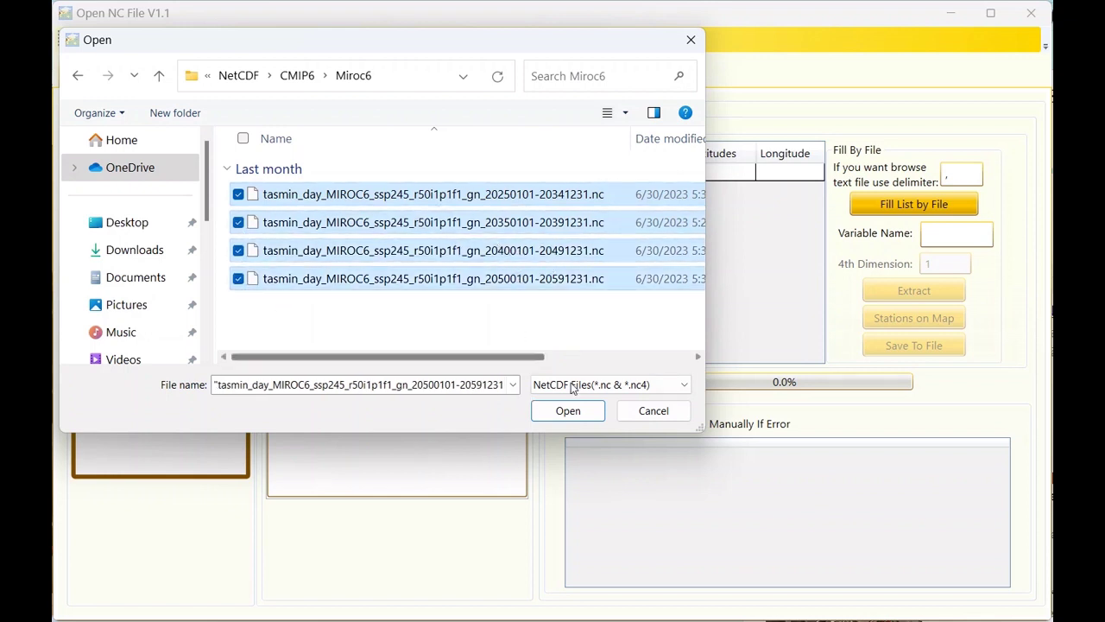
left_click(566, 411)
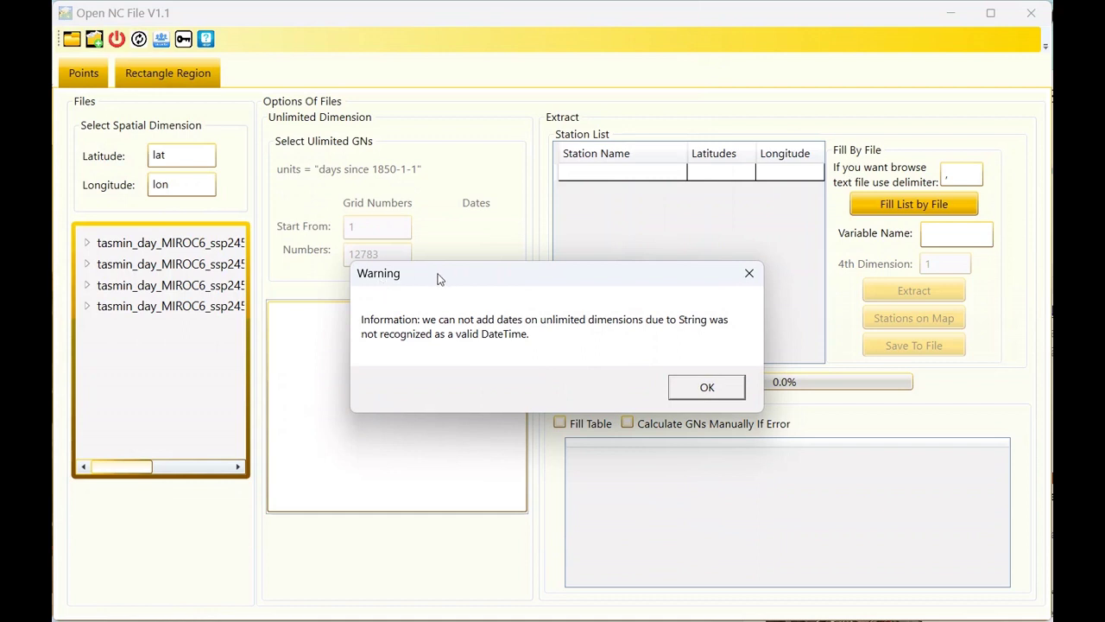
left_click_drag(444, 278, 443, 322)
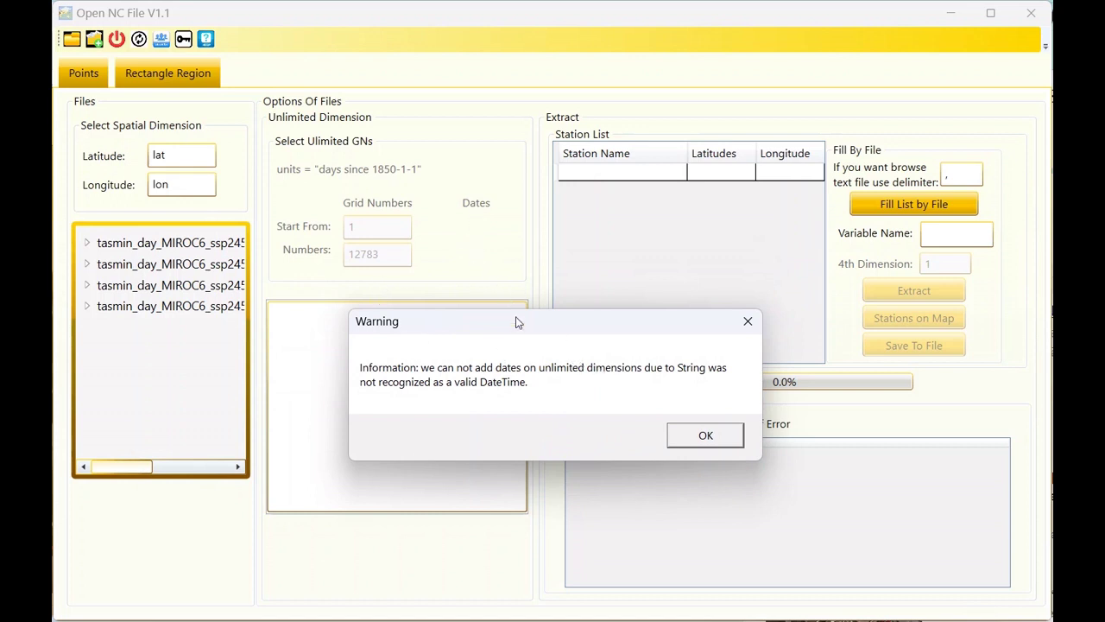
left_click(698, 437)
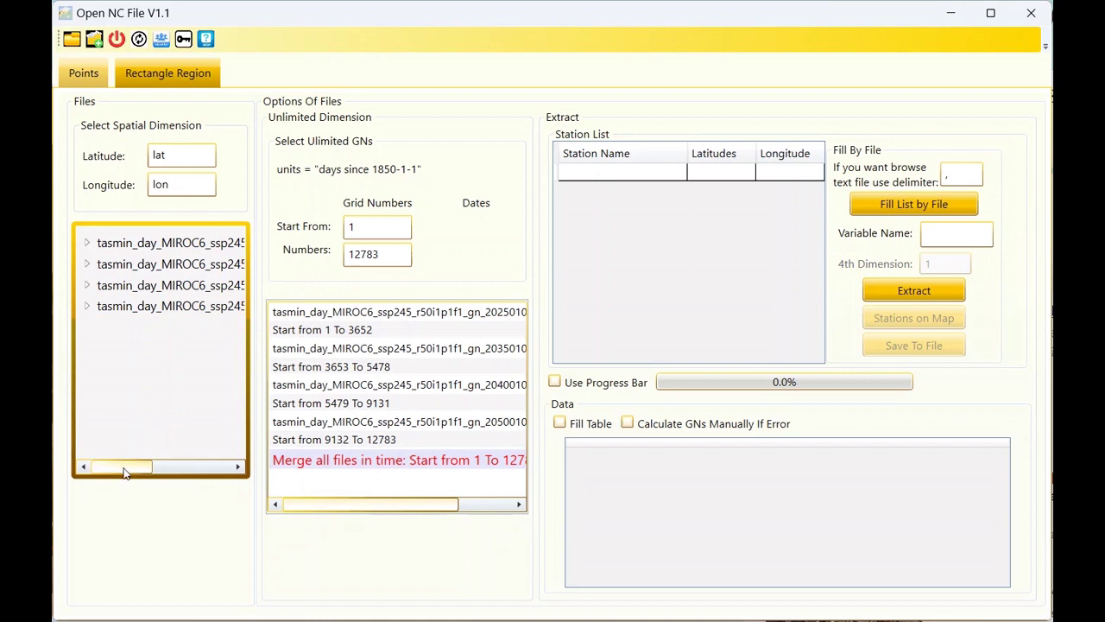
Review the full names of the loaded files and the grid number range of each file and of the merged series.
left_click_drag(124, 472, 195, 480)
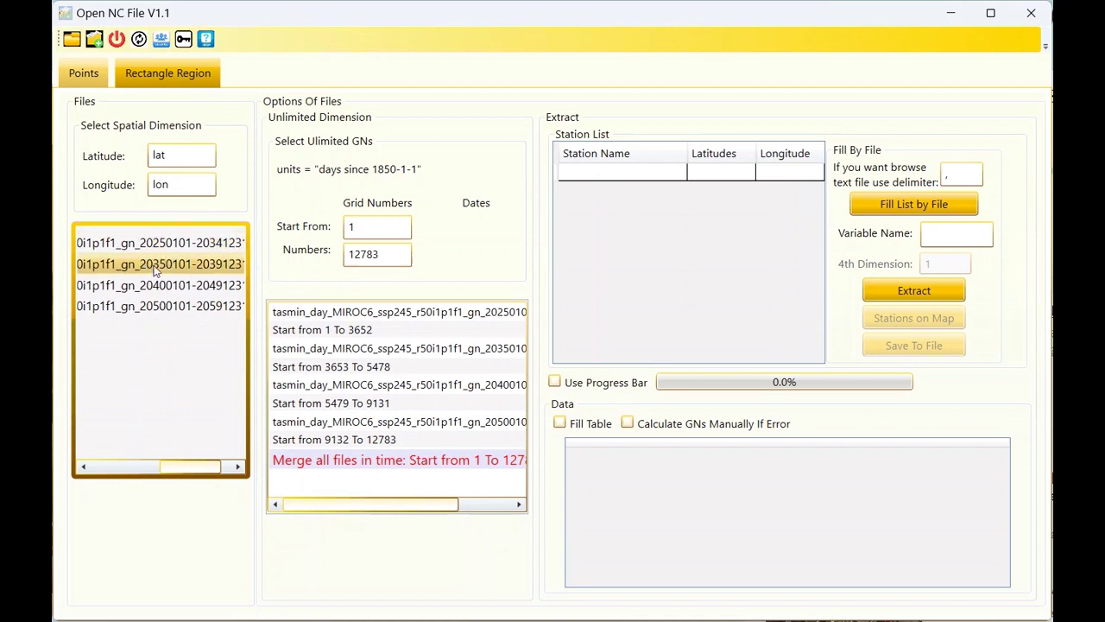
left_click_drag(186, 466, 101, 469)
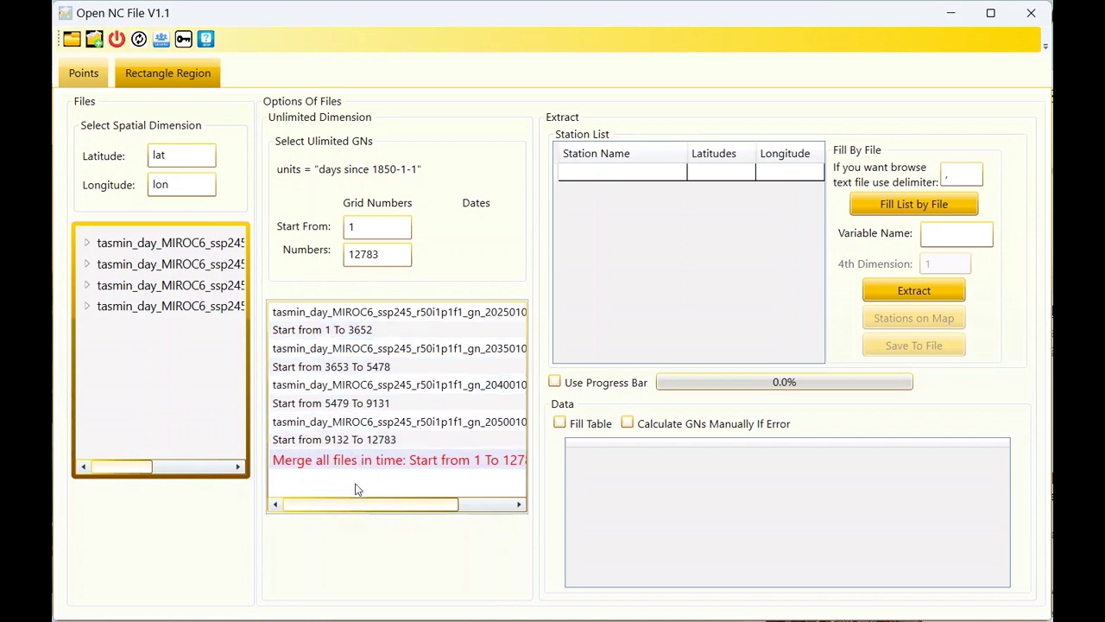
left_click_drag(356, 503, 411, 505)
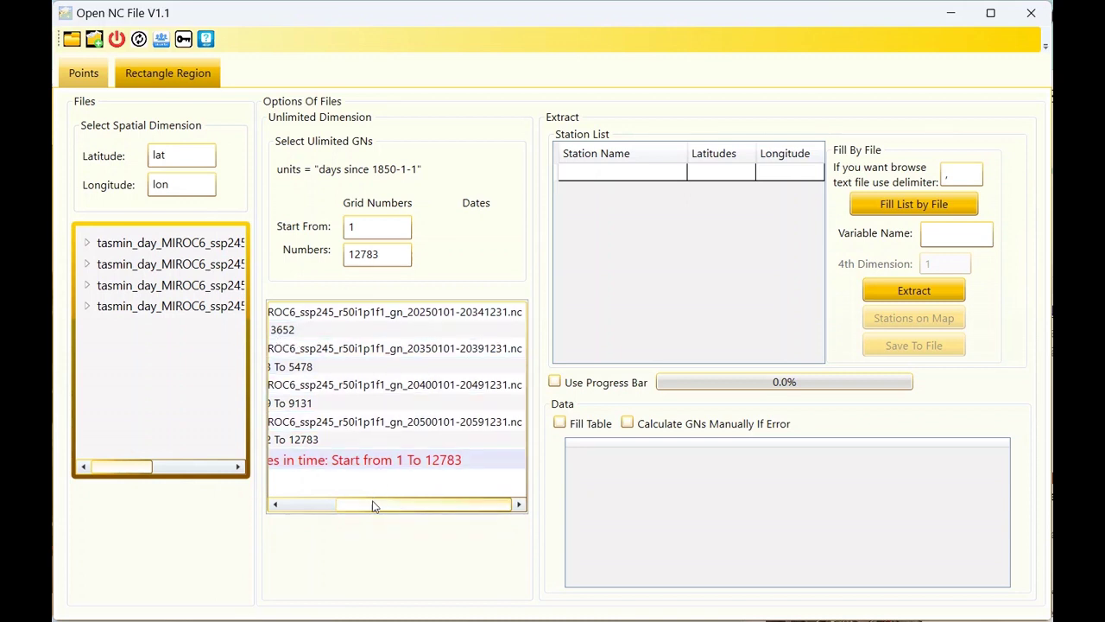
left_click_drag(375, 505, 347, 504)
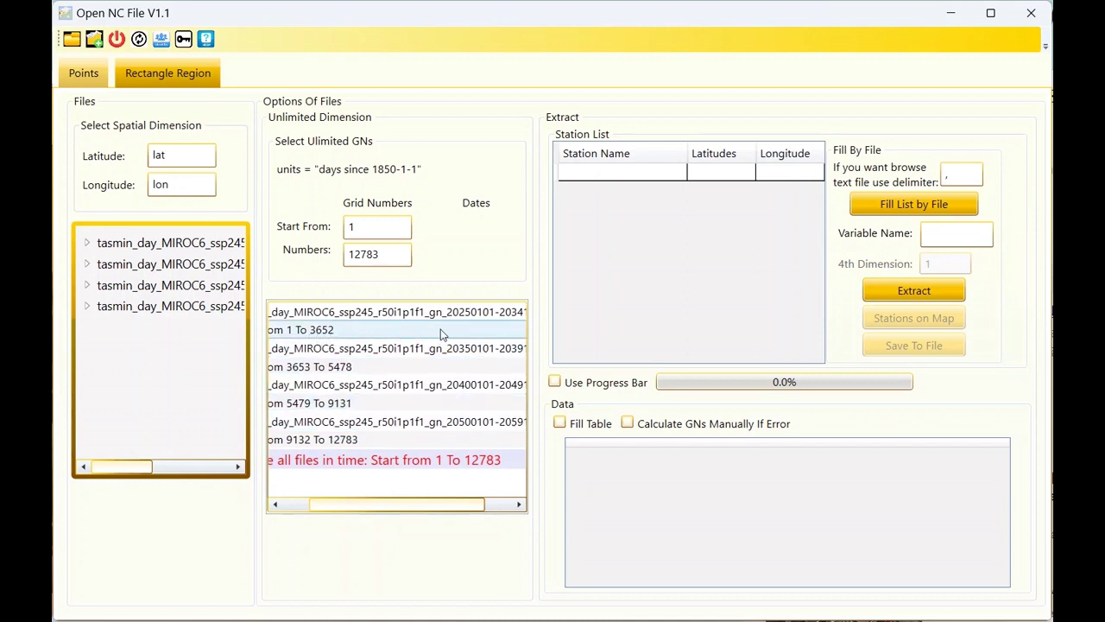
left_click_drag(421, 505, 322, 509)
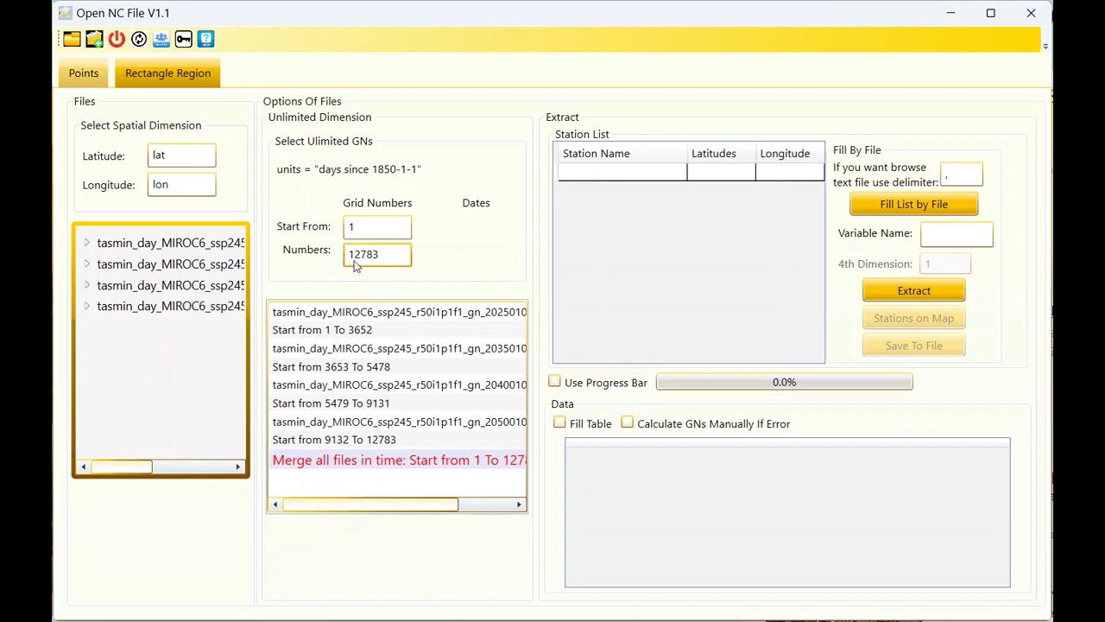
Open stations.csv from the NetCDF folder as the input file for the station list, using the csv file type.
left_click(610, 175)
type("ss")
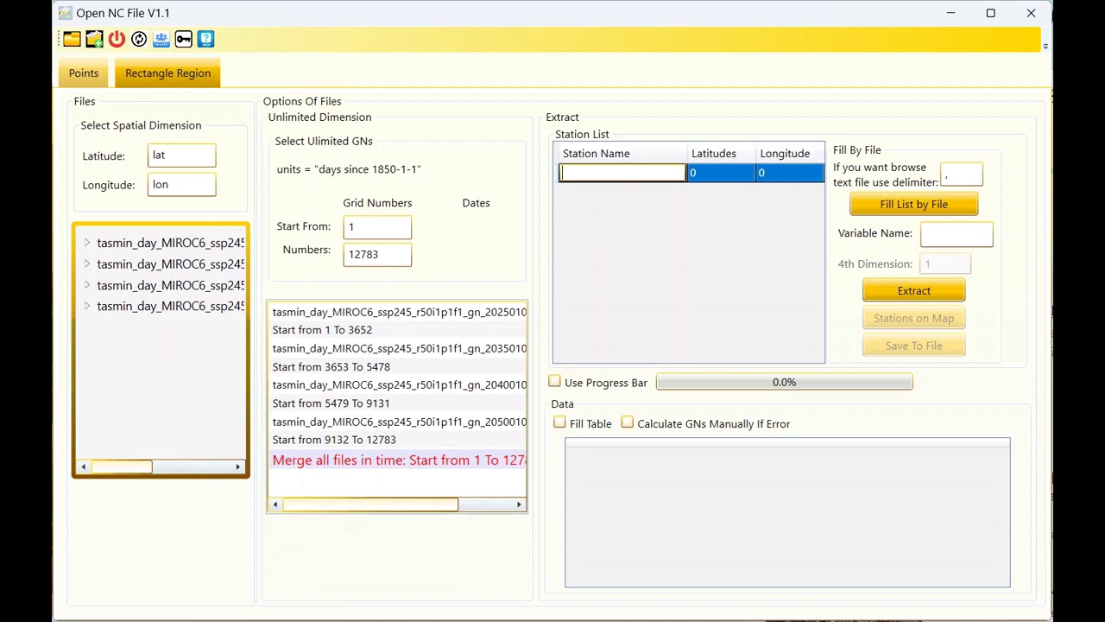
left_click(897, 216)
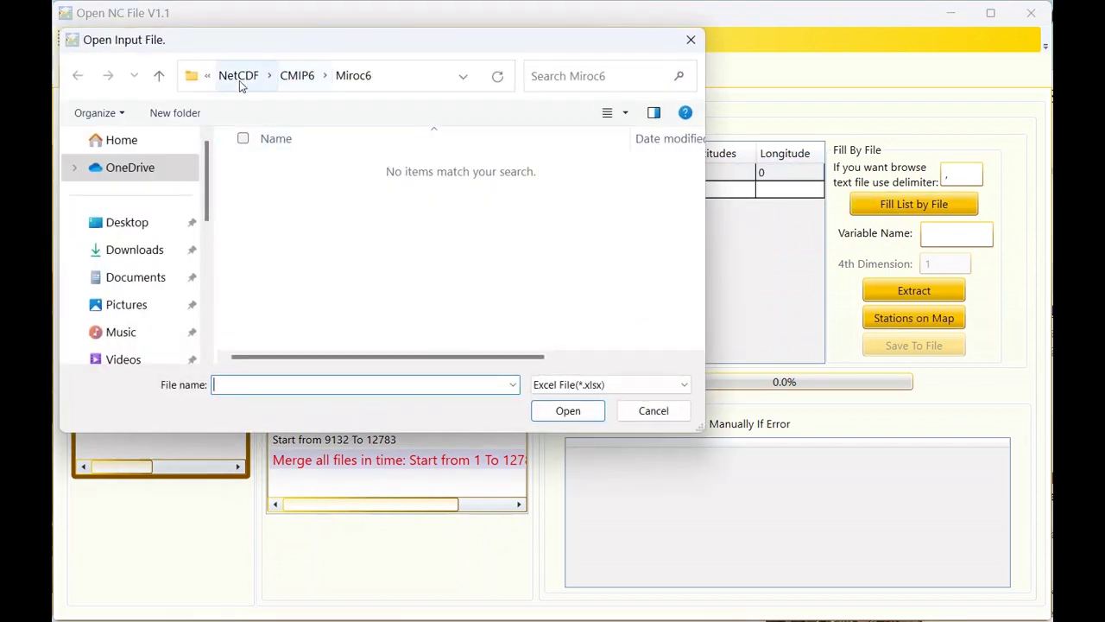
scroll(369, 288, "down", 1)
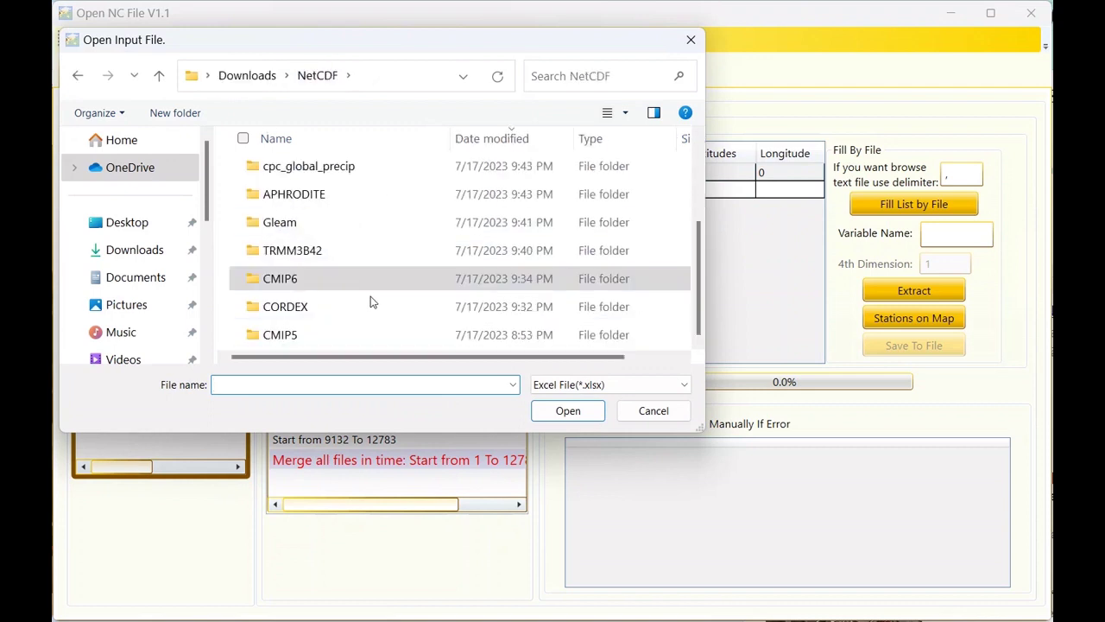
left_click(600, 389)
left_click(584, 429)
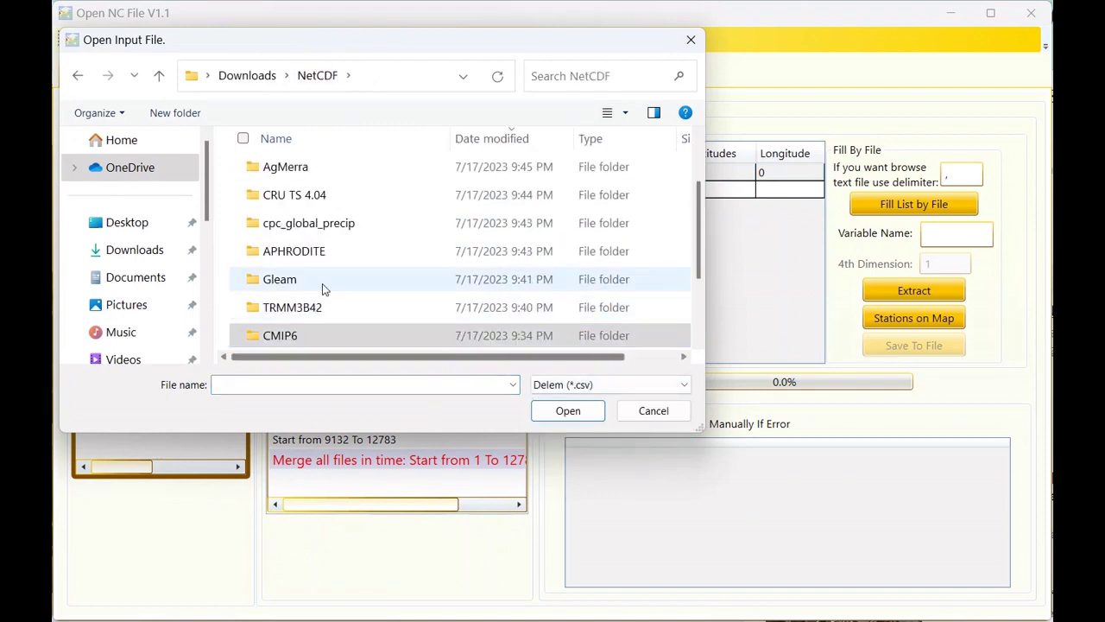
scroll(320, 301, "down", 3)
double_click(290, 337)
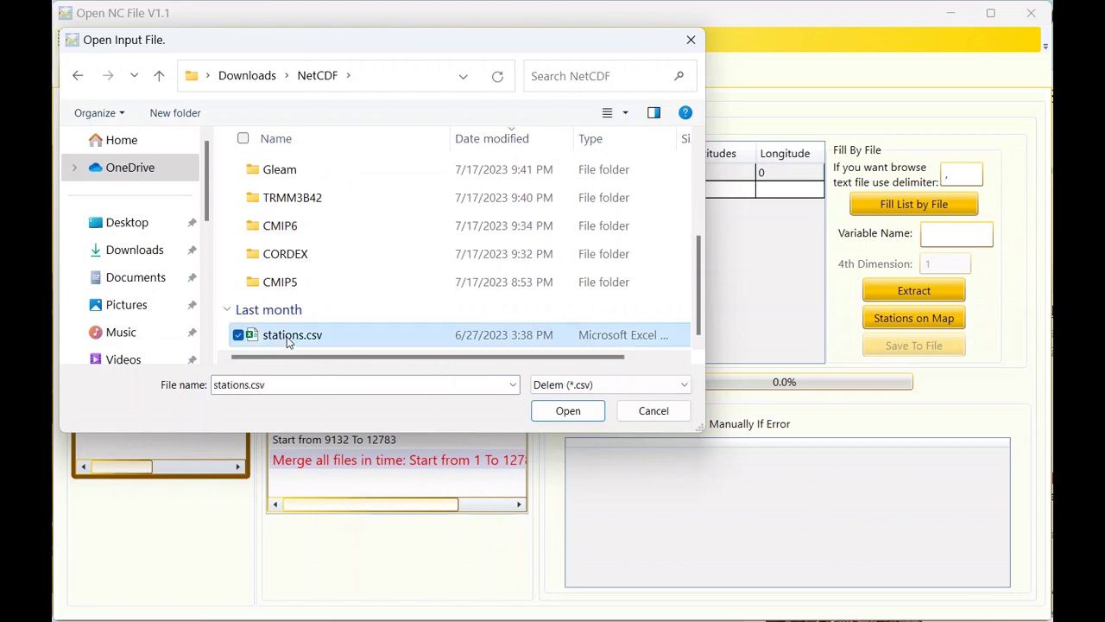
Assign the three columns as Name of Station, Latitude and Longitude, and load the stations into the station list.
left_click_drag(146, 29, 414, 90)
left_click(338, 220)
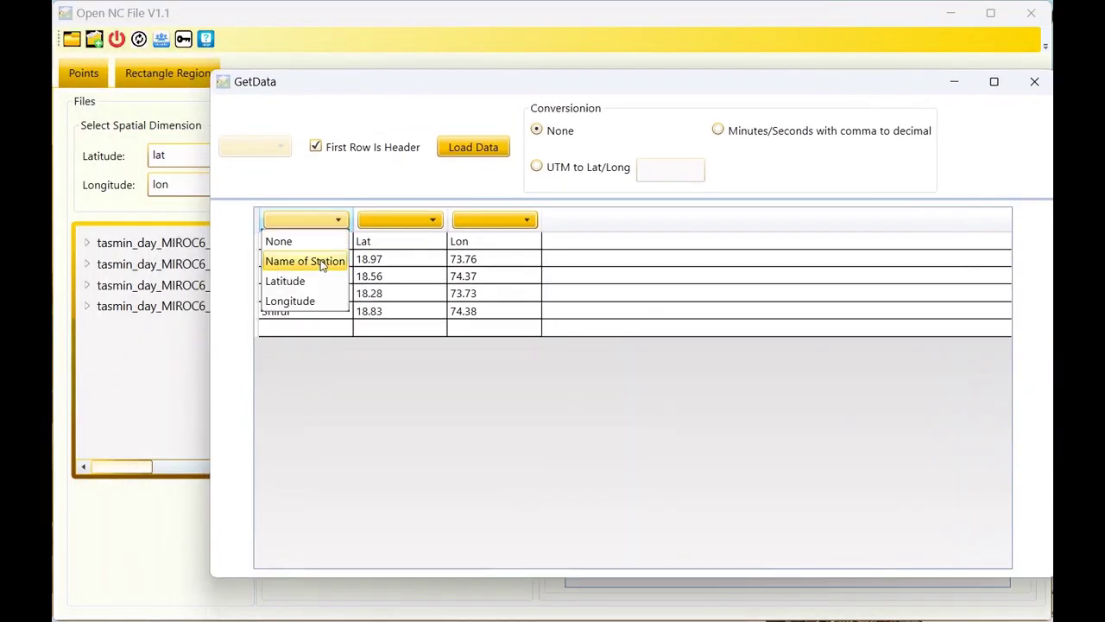
left_click(319, 262)
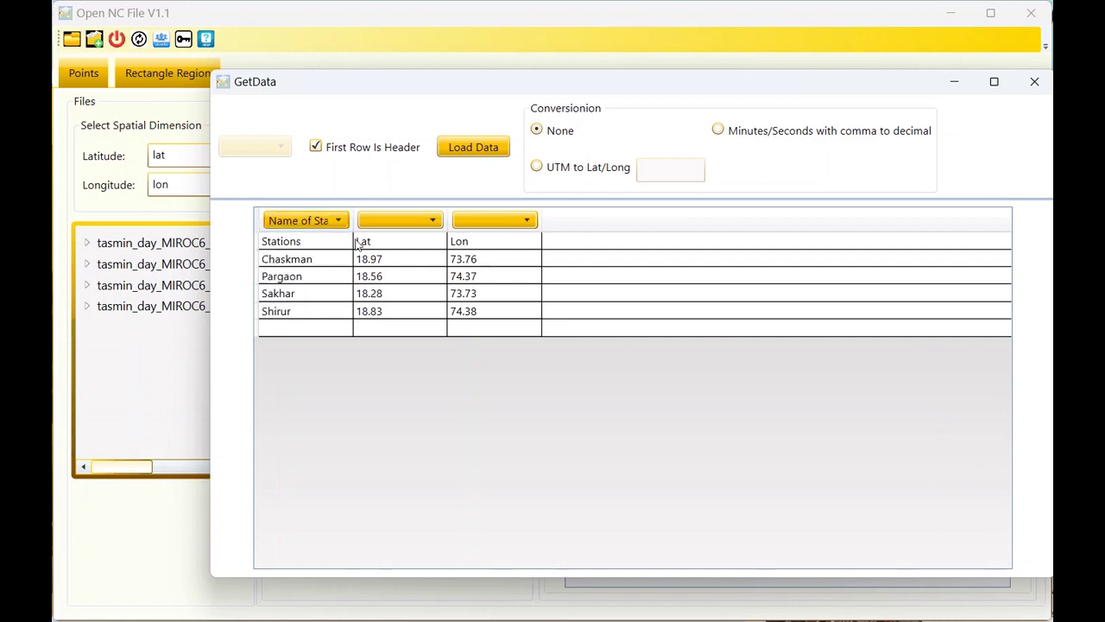
left_click(406, 222)
left_click(380, 282)
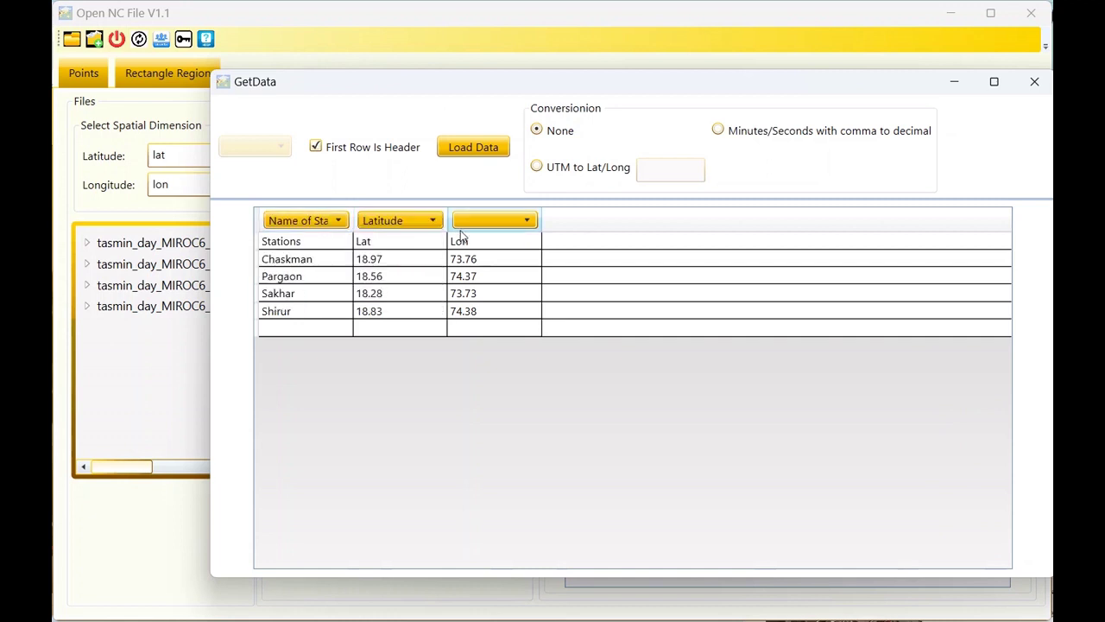
left_click(492, 221)
left_click(482, 301)
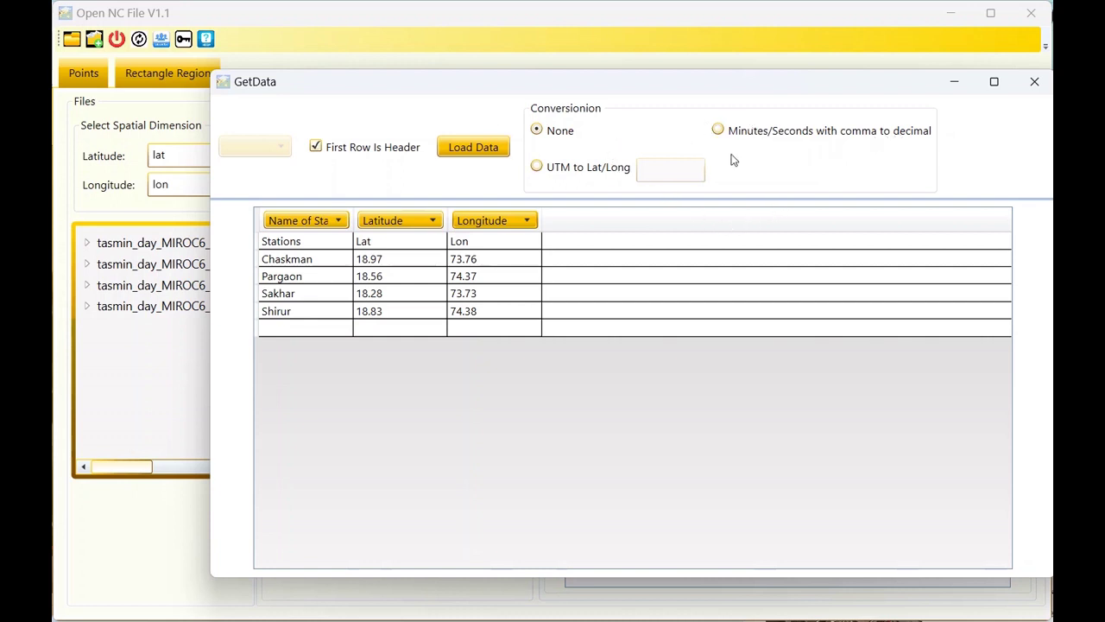
left_click(464, 149)
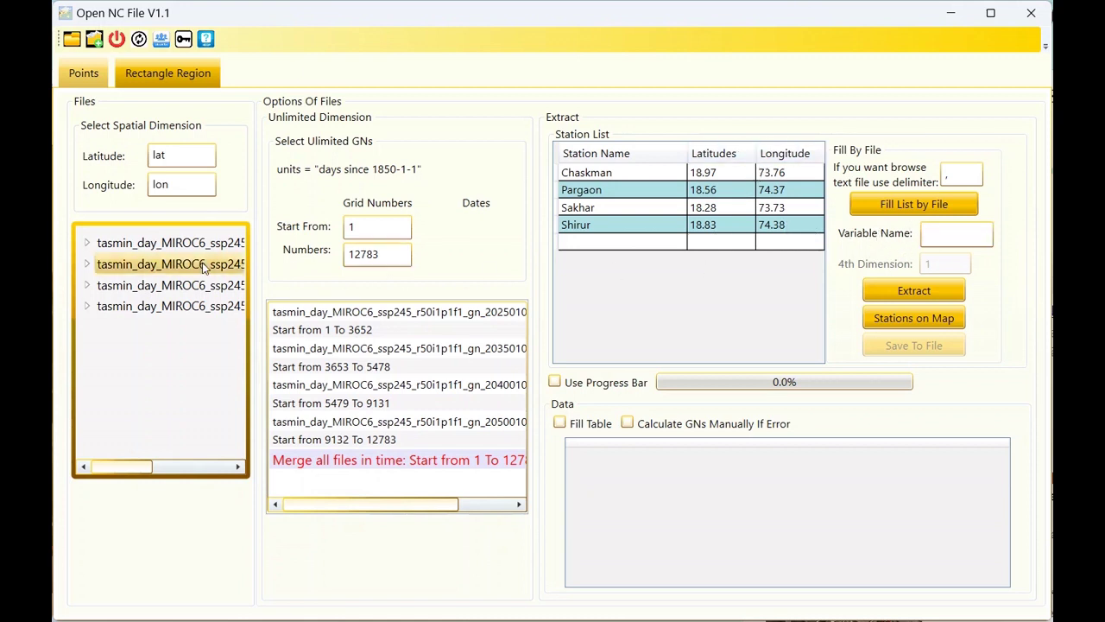
Expand the first loaded file and choose tasmin from its variables as the variable to extract.
left_click(88, 244)
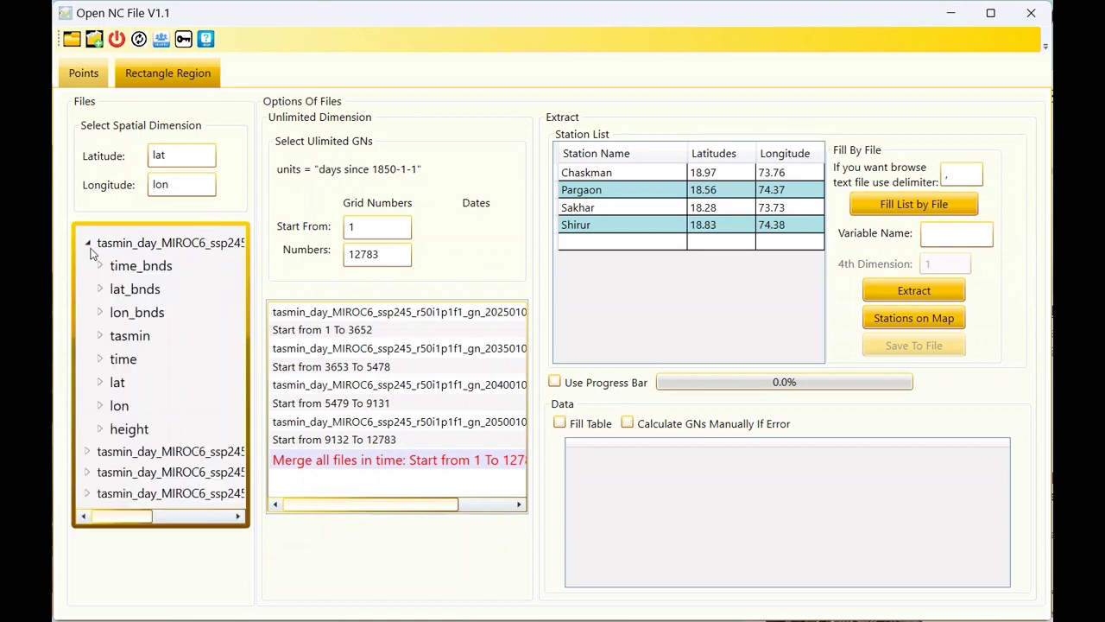
left_click(100, 336)
left_click(100, 337)
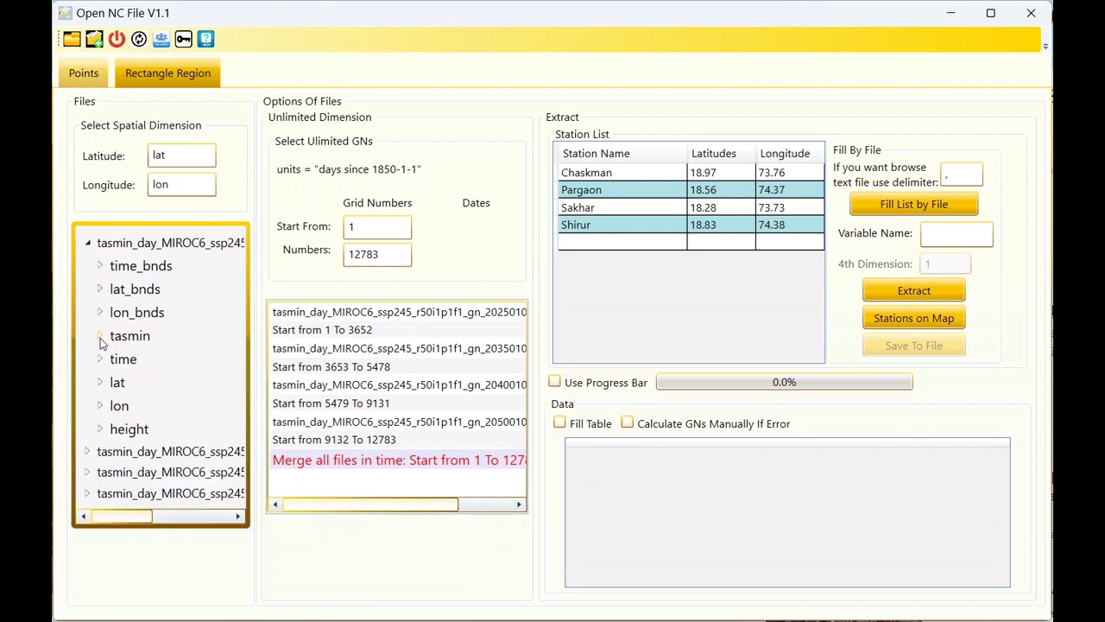
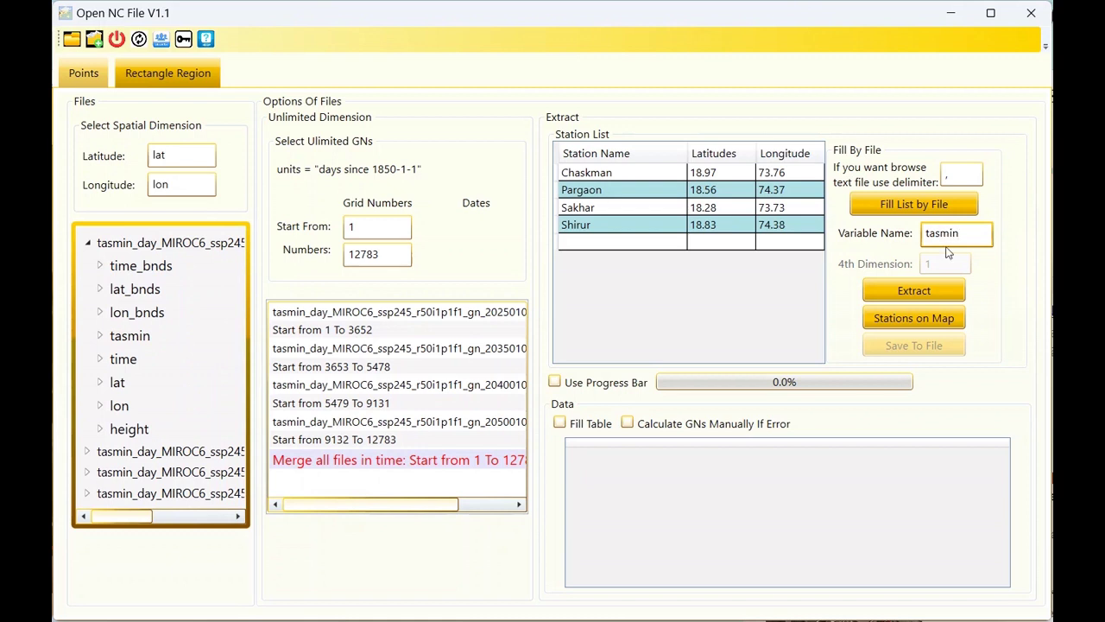
Enable the Use Progress Bar and Fill Table options for the extraction.
left_click(555, 382)
left_click(558, 424)
left_click(560, 424)
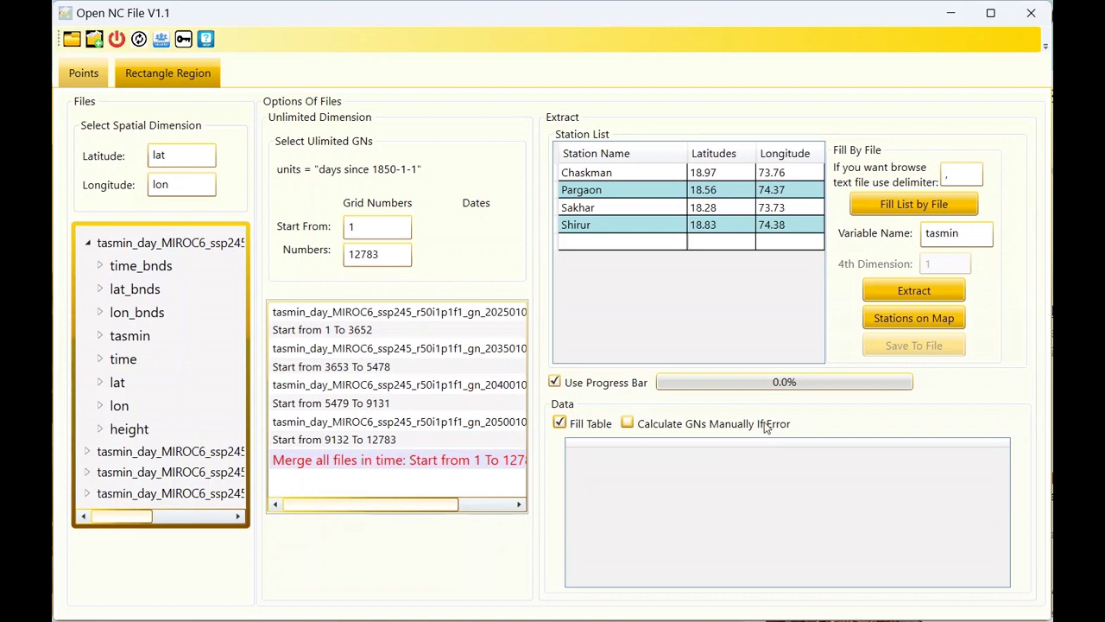
Examine the dimensions of the tasmin variable in the first file, and collapse its entry again.
left_click(101, 337)
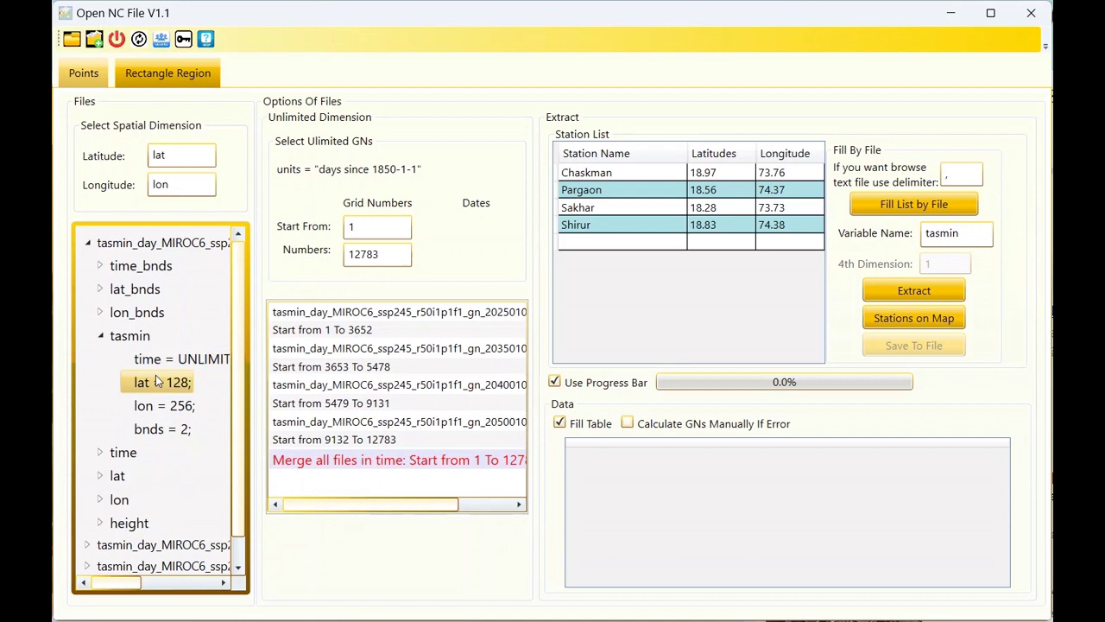
left_click(131, 345)
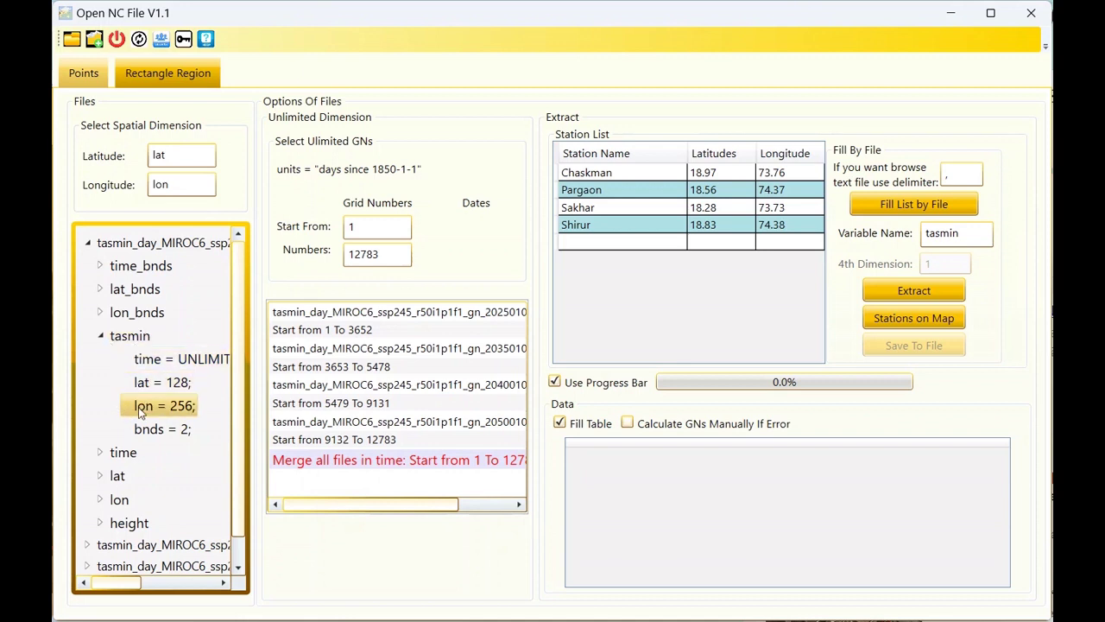
left_click(100, 335)
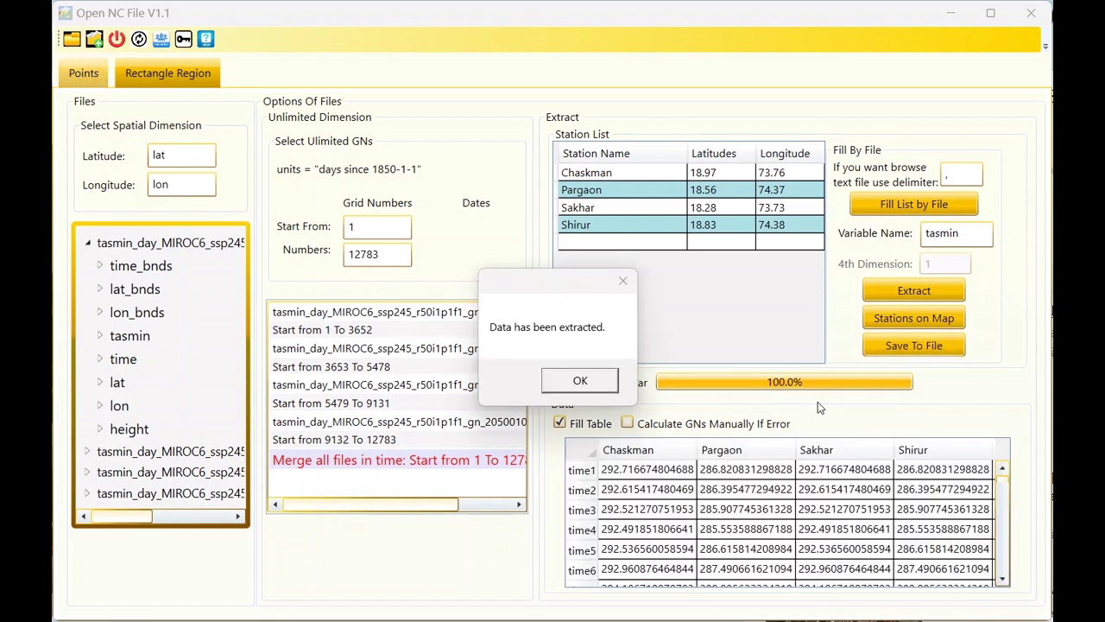
Save the extracted station data as miroc6_tasmin in CSV format in the NetCDF folder, skipping the header details.
left_click(566, 384)
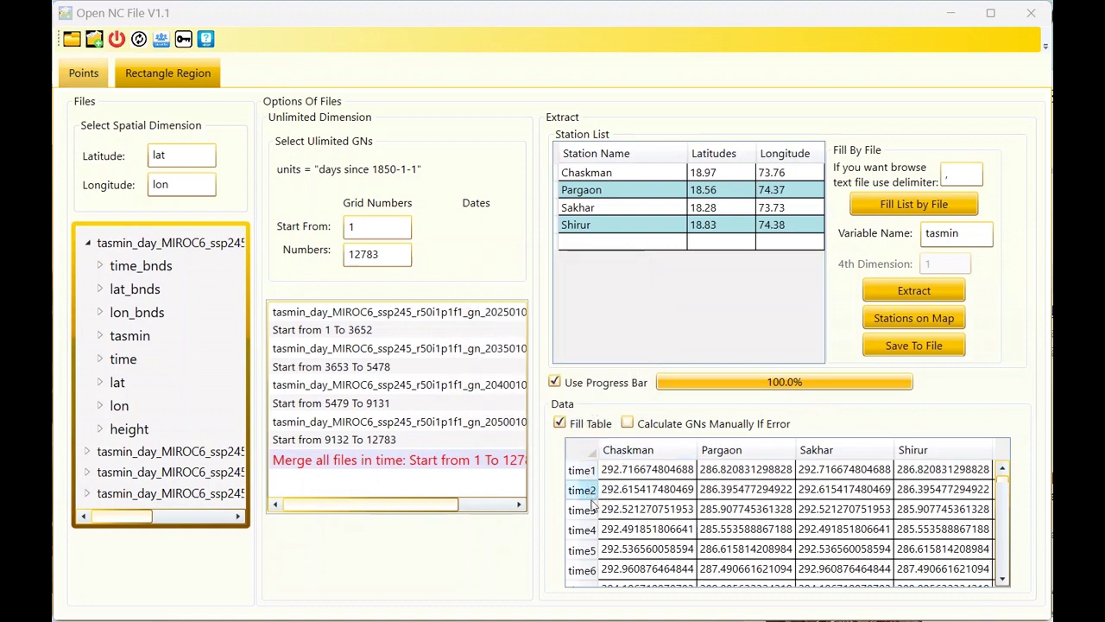
left_click_drag(1003, 486, 1010, 577)
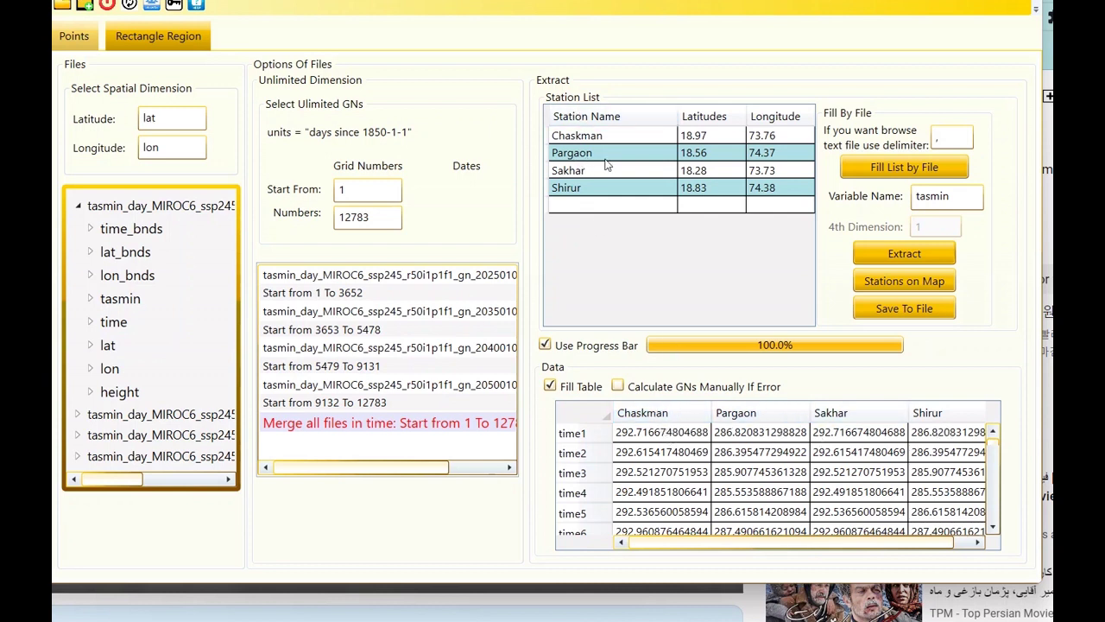
left_click(890, 311)
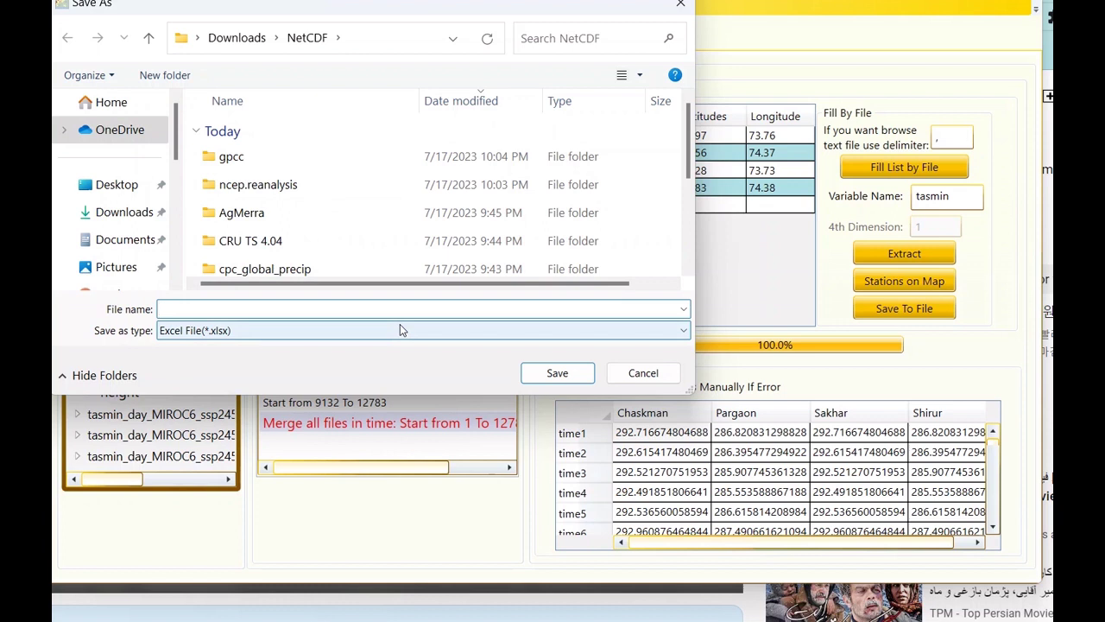
type("miroc6")
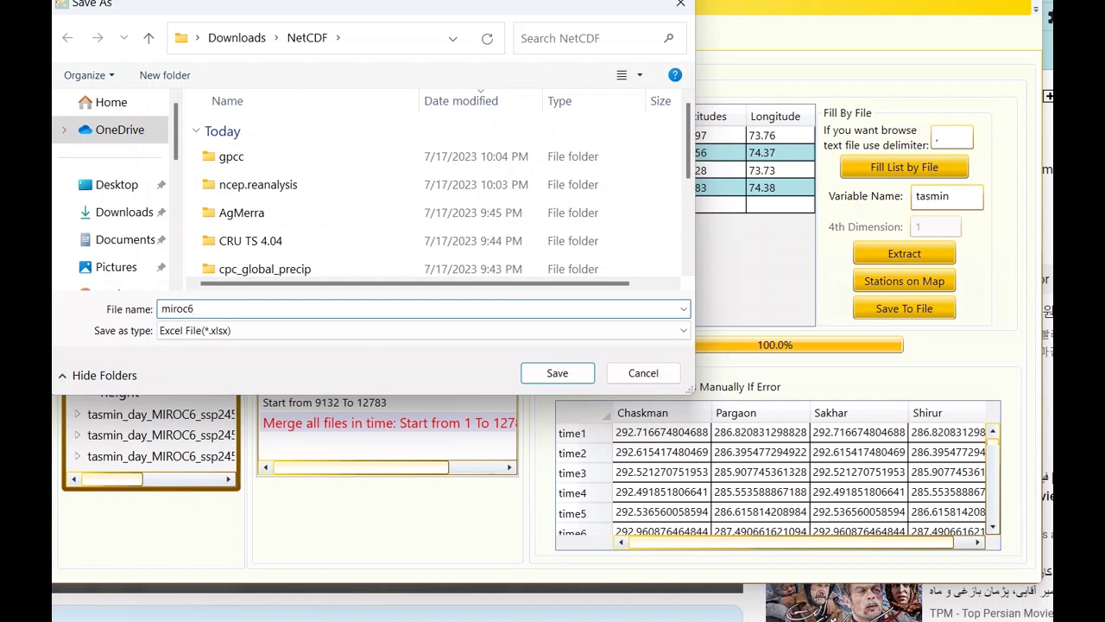
type("_tasmin")
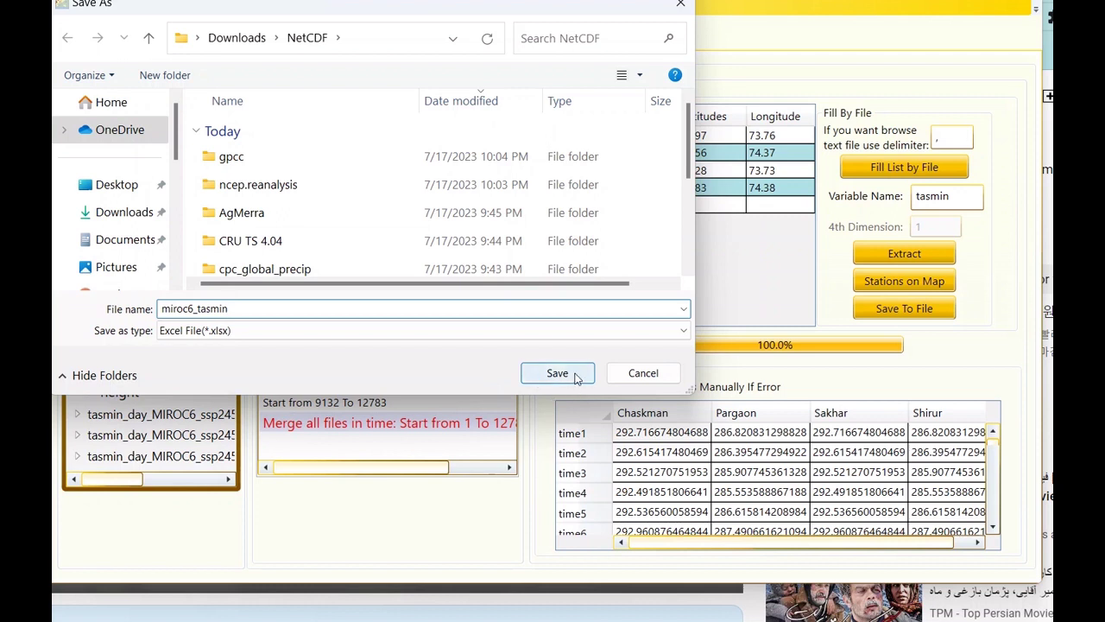
left_click(476, 332)
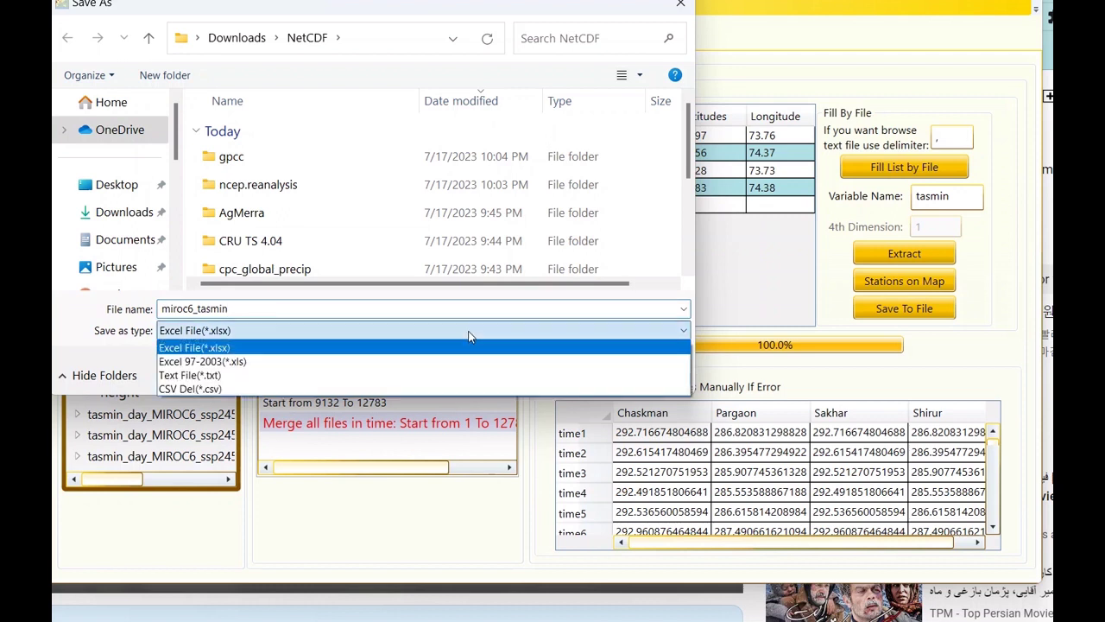
left_click(409, 388)
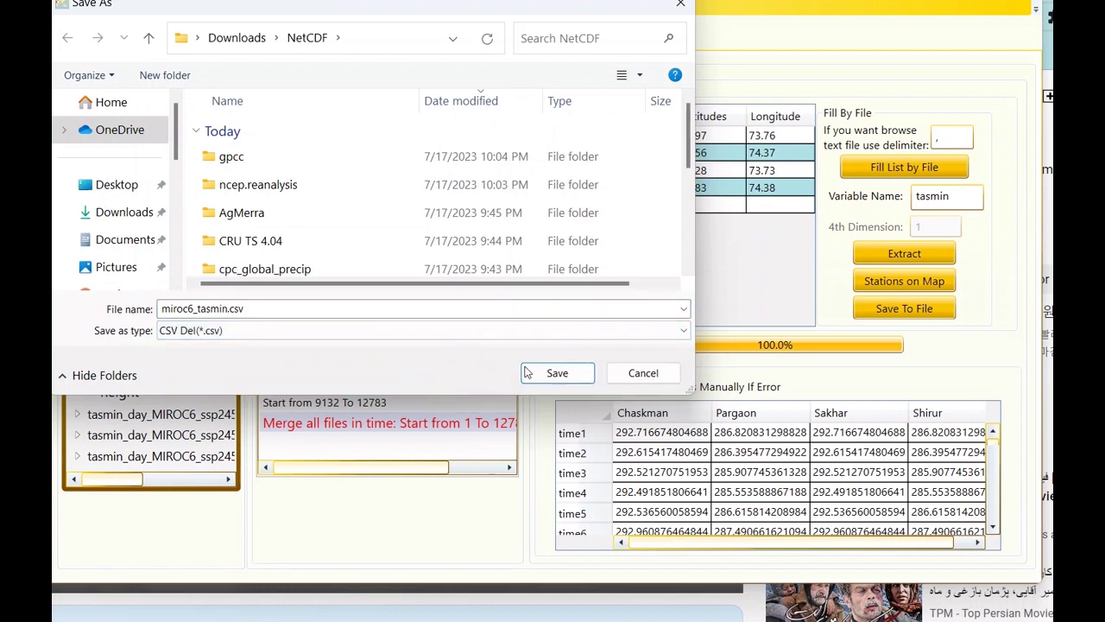
left_click(552, 373)
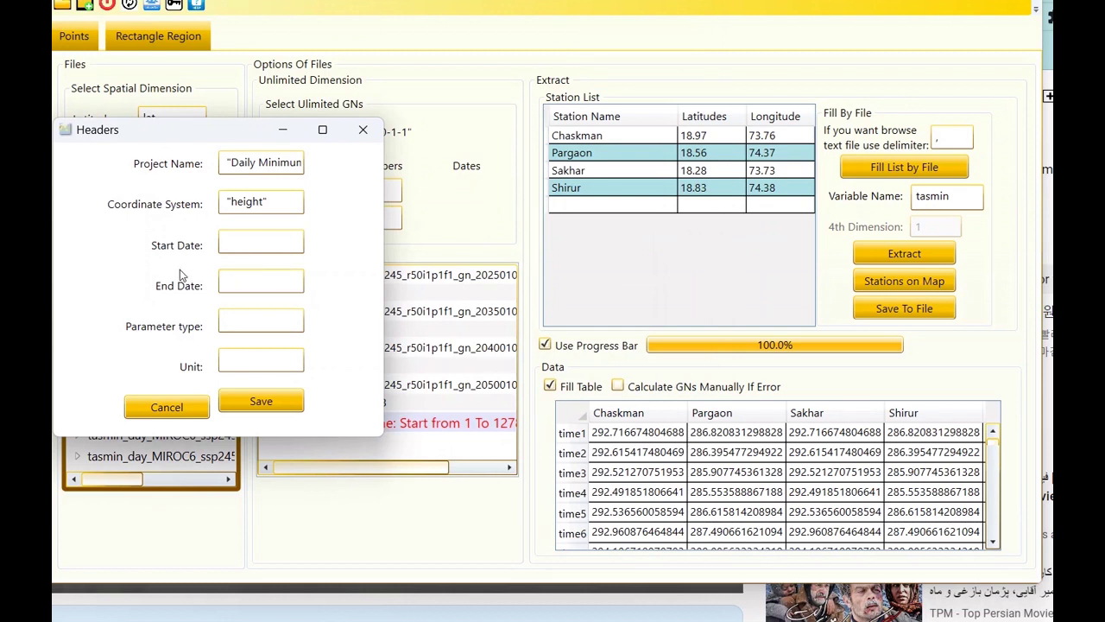
left_click(170, 417)
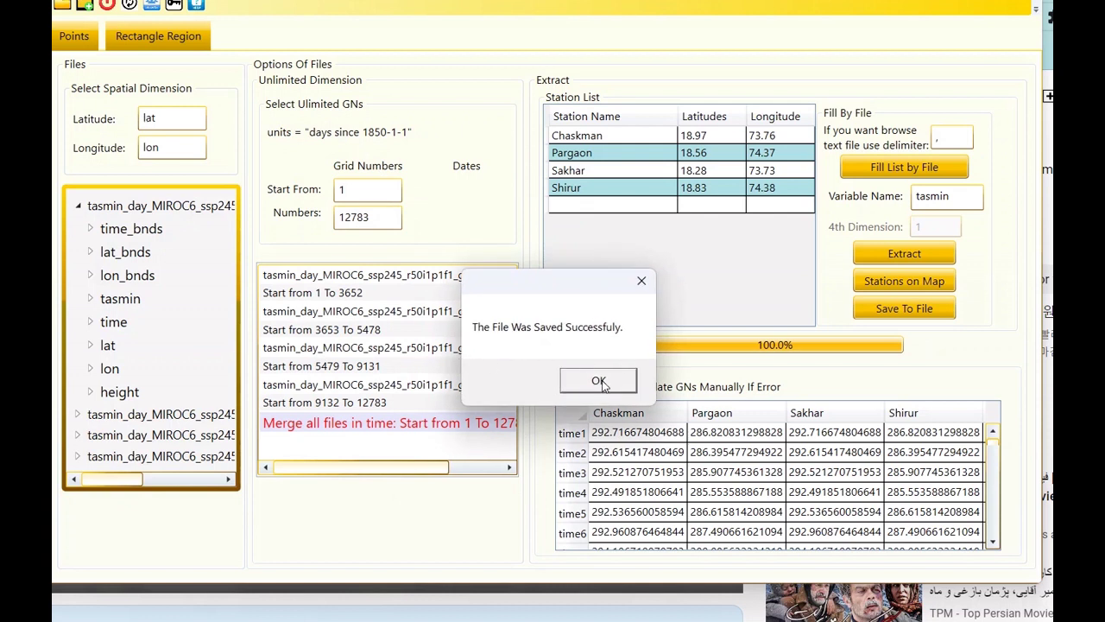
left_click(598, 385)
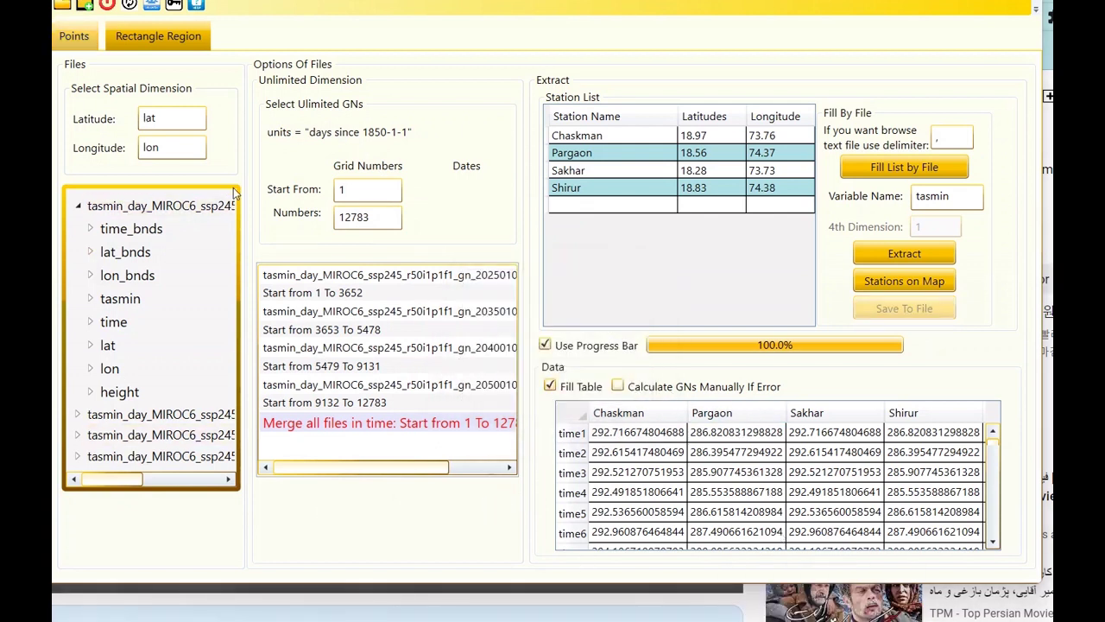
Load tas_Amon_GFDL-ESM4_ssp126_r1i1p1f1_gr1_201501-210012.nc from the CMIP6 GFDL-ESM4 folder for rectangular region extraction.
left_click(158, 45)
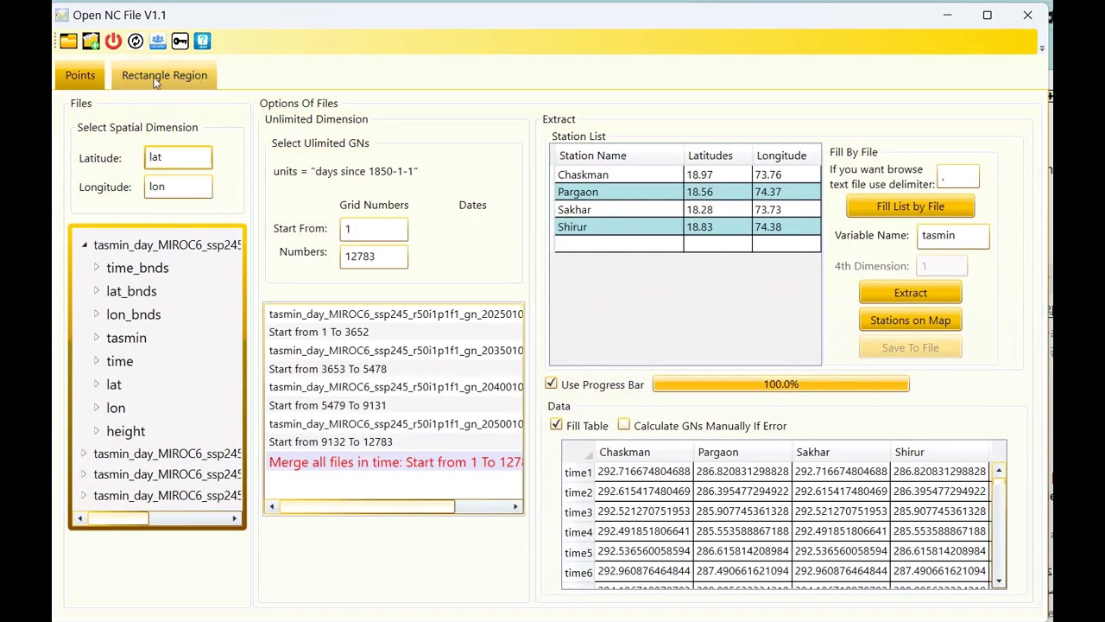
left_click(91, 42)
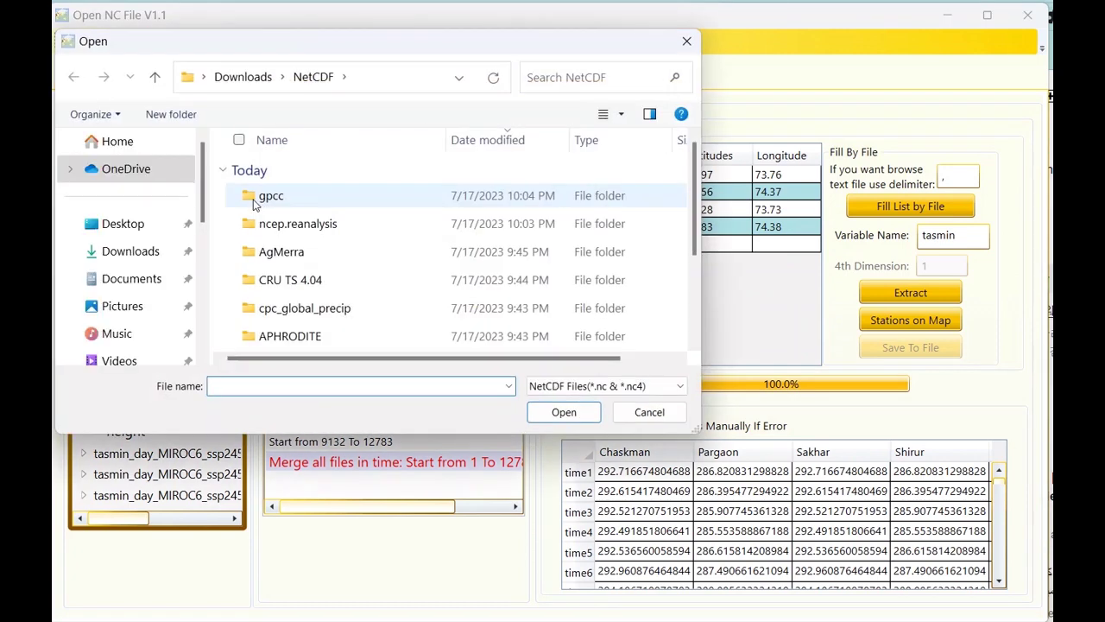
scroll(298, 320, "down", 2)
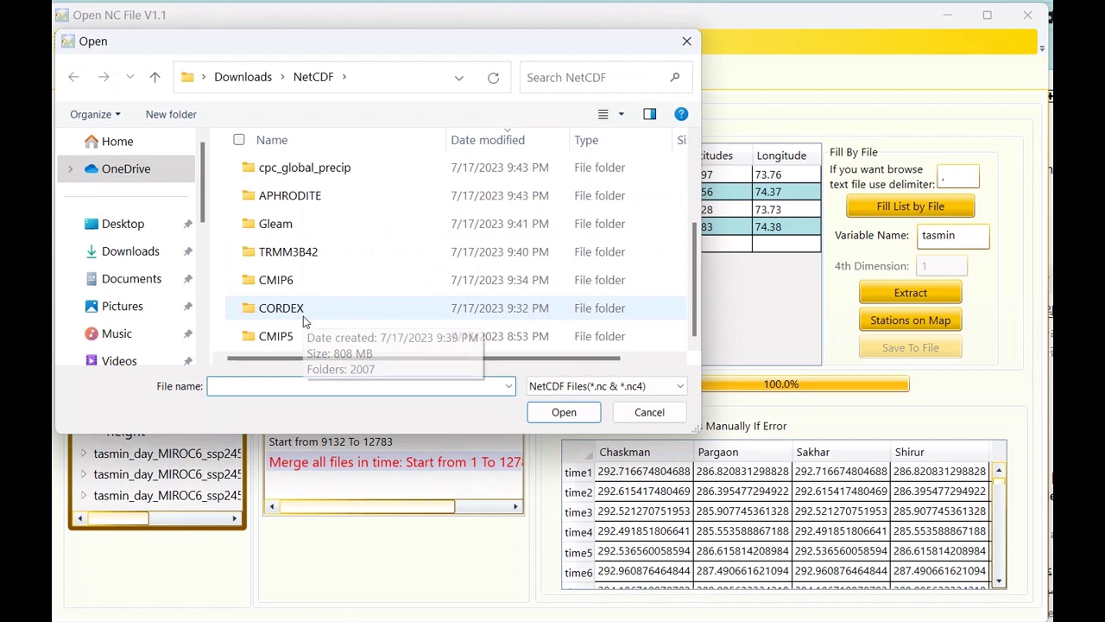
double_click(293, 280)
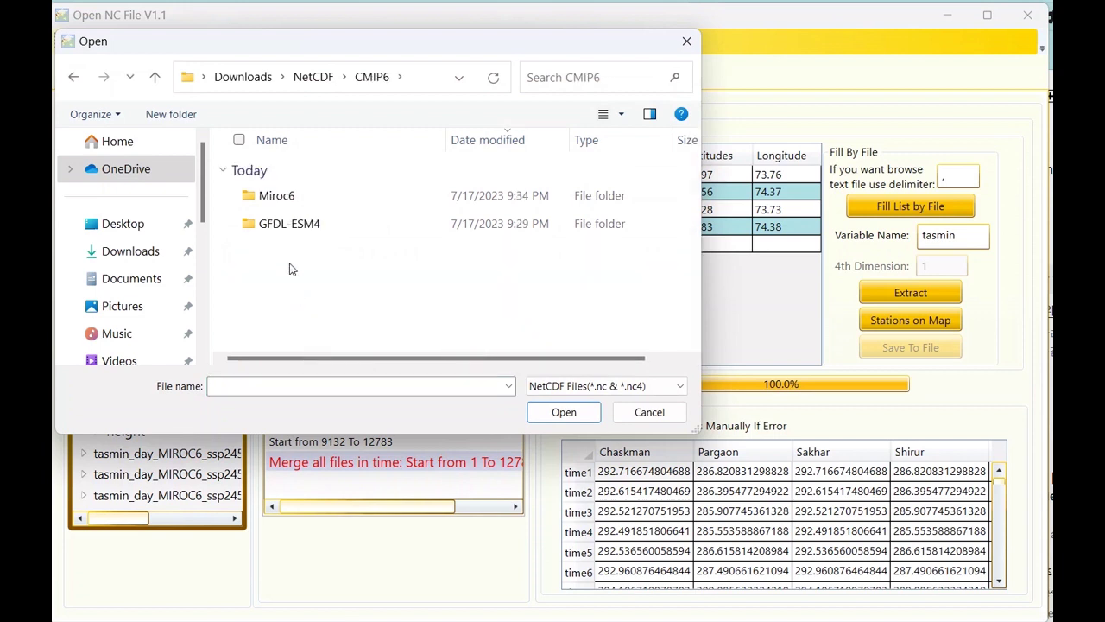
double_click(288, 230)
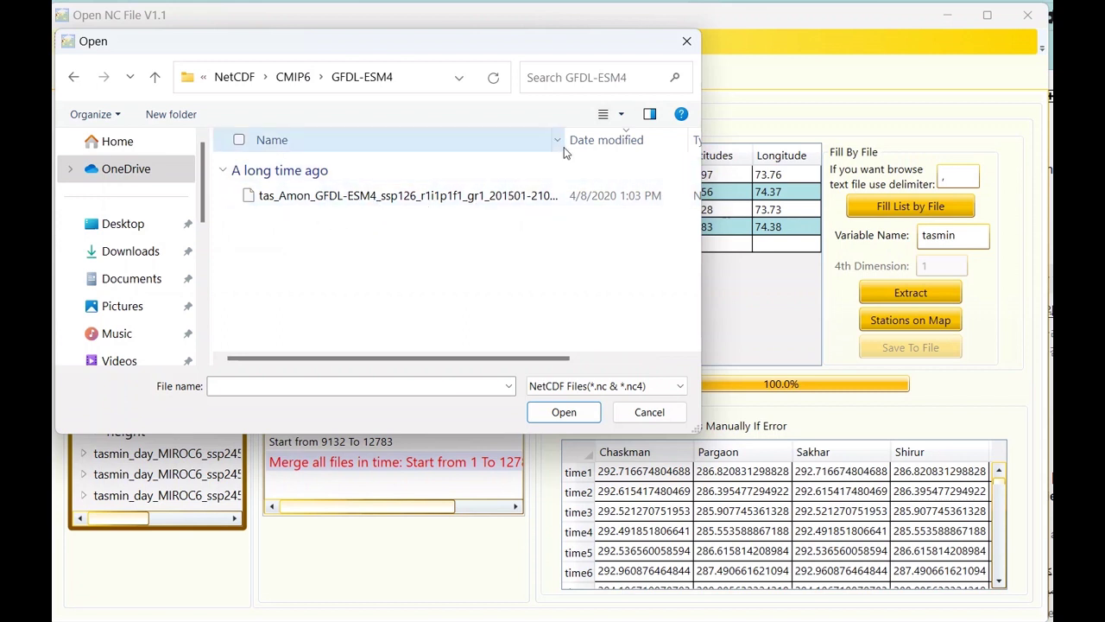
left_click(377, 198)
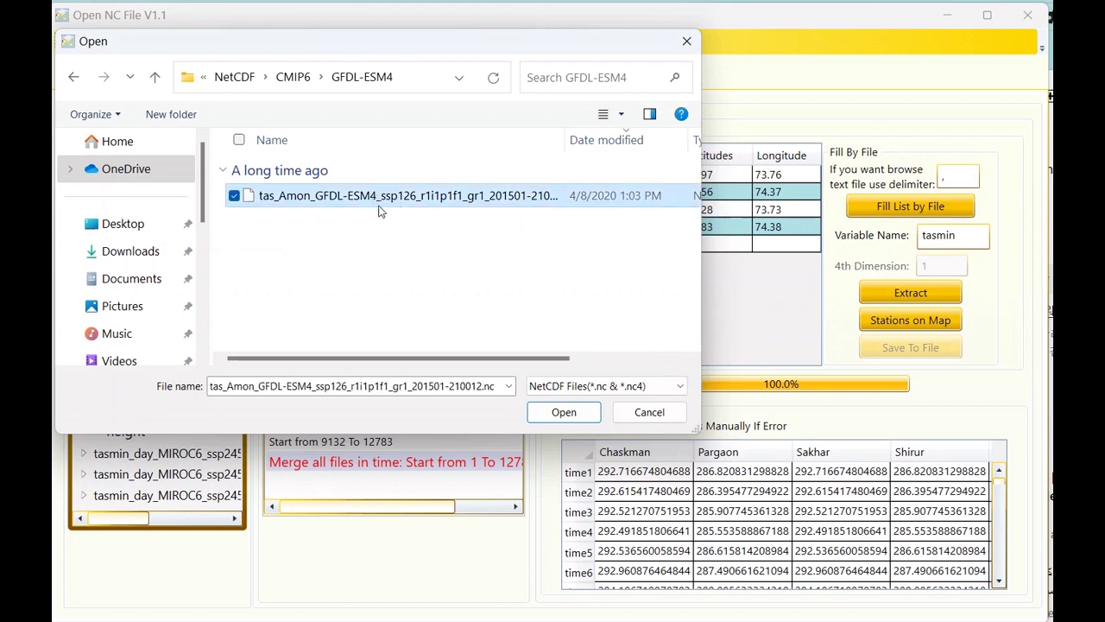
left_click(564, 412)
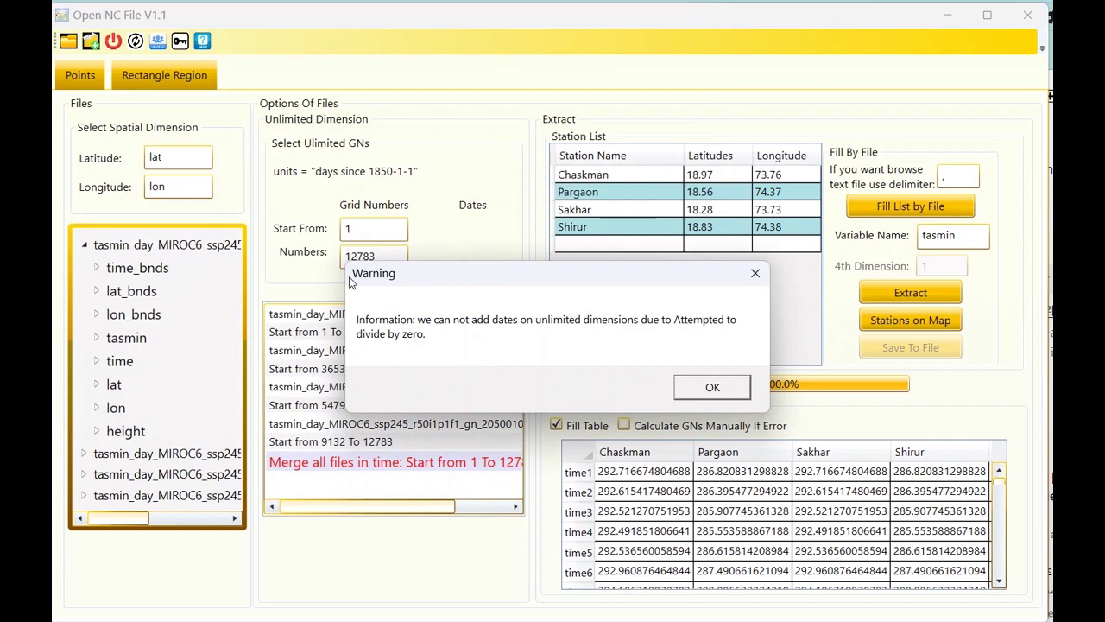
left_click(706, 388)
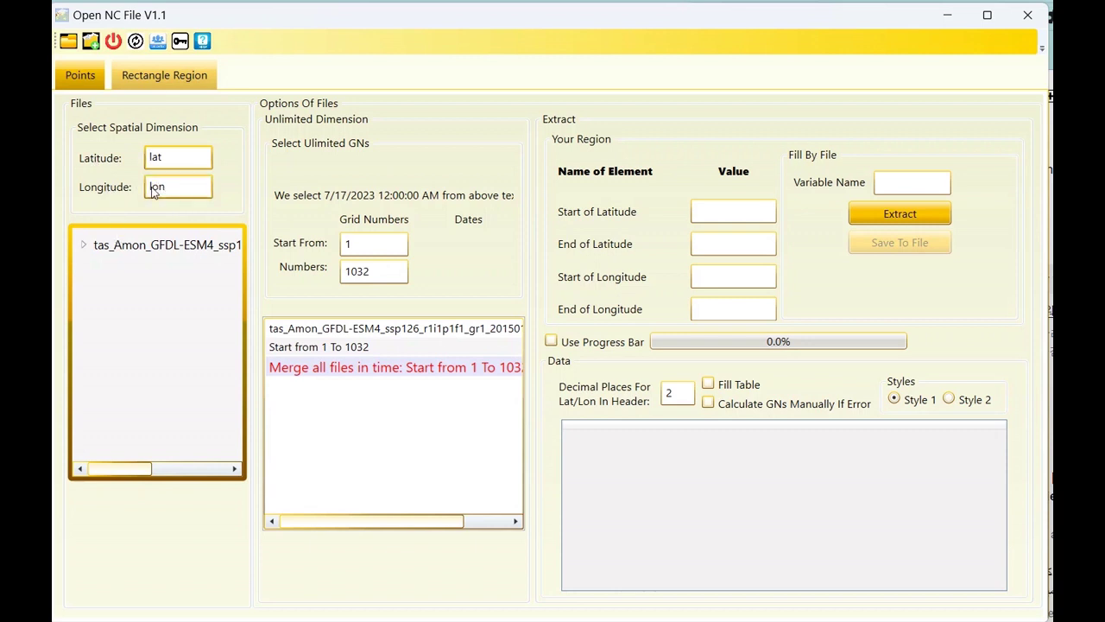
Set the variable to tas and bound the region by latitudes 35.8 to 38.8 and longitudes 59.1 to 60.9.
left_click(86, 245)
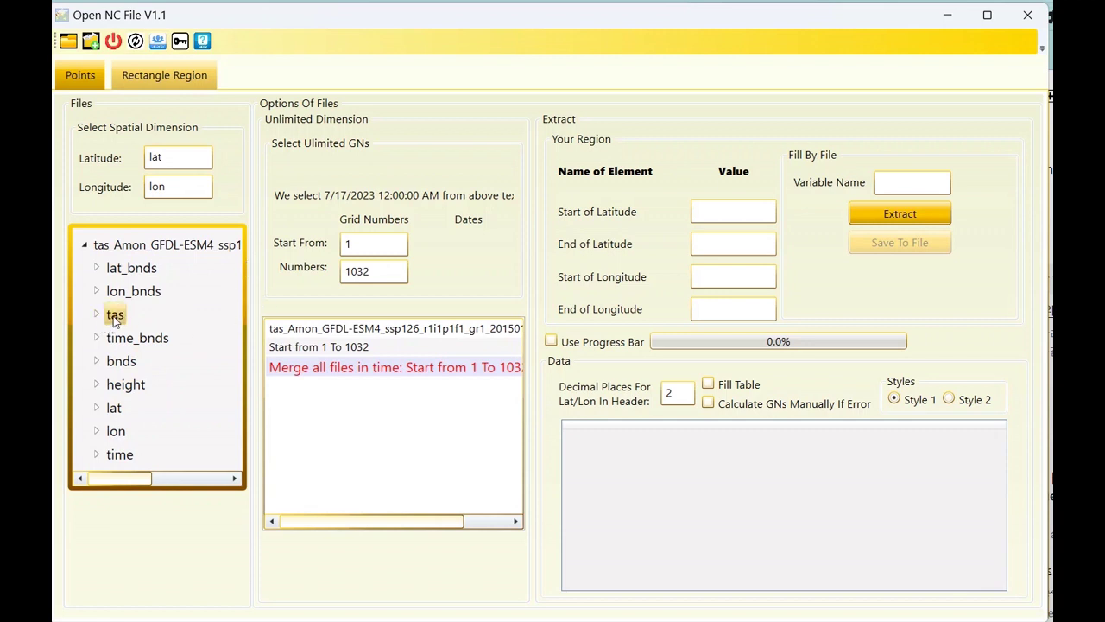
left_click(882, 184)
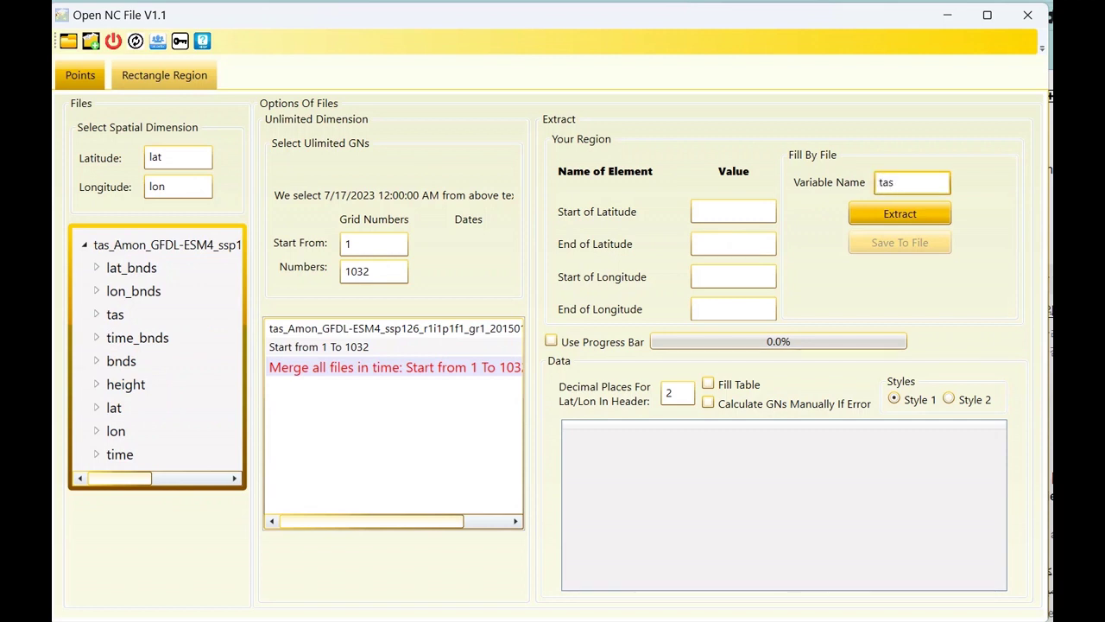
left_click(699, 212)
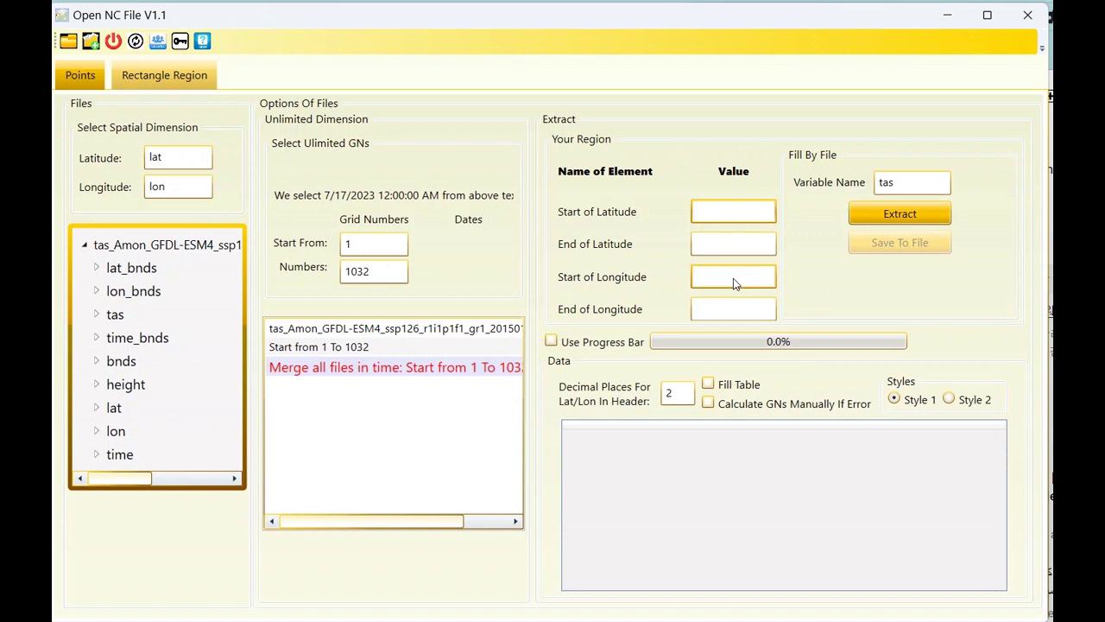
type("35.8")
key("Tab")
type("38.8")
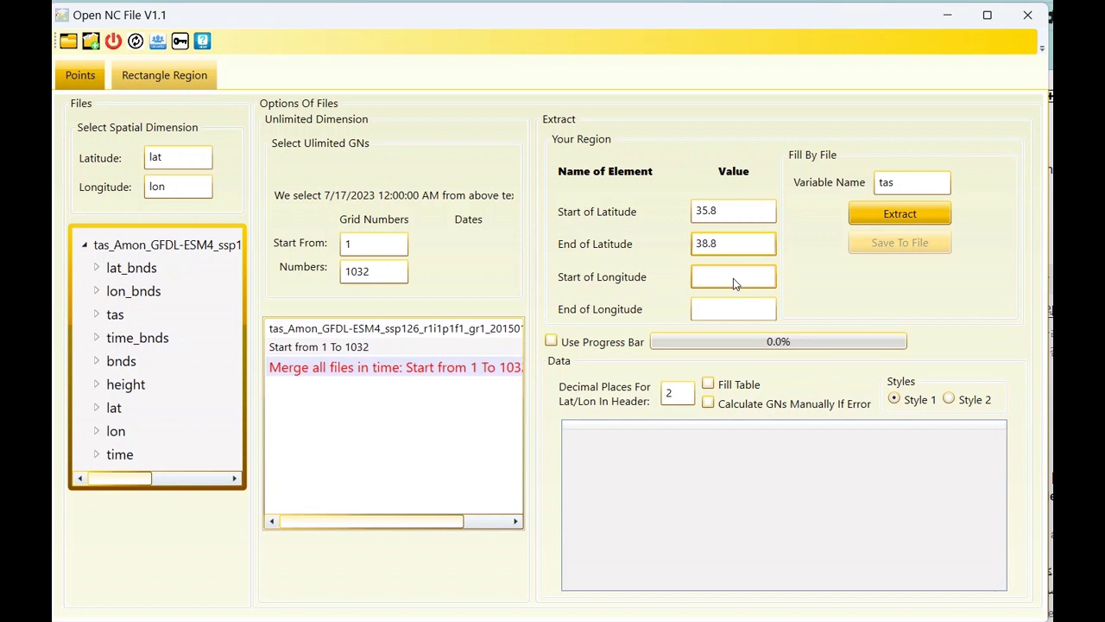
key("Tab")
type("59")
key("Tab")
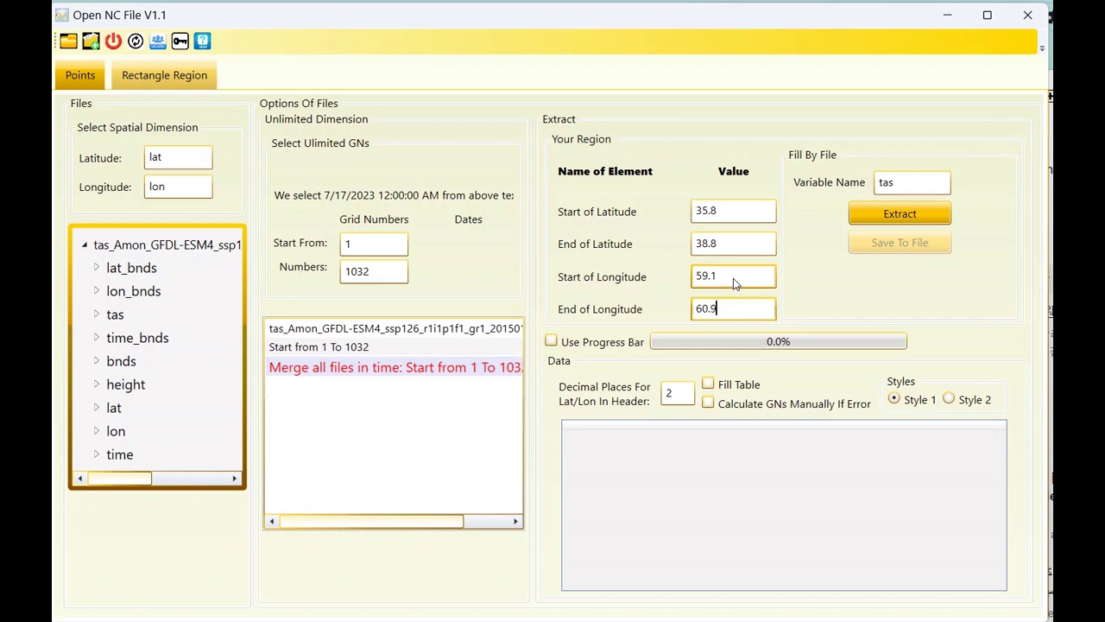
Enable the Use Progress Bar and Fill Table options for the region extraction.
left_click(552, 342)
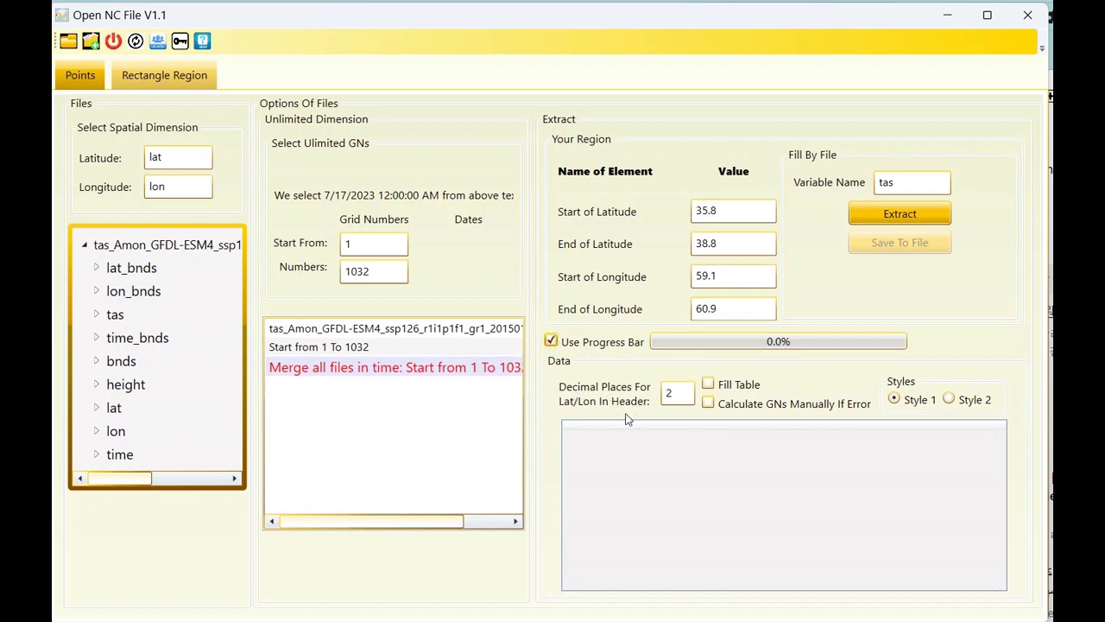
left_click(708, 384)
Switch to the browser to examine the Style 1 and Style 2 region layouts on the agrimetsoft page, and return to Open NC File.
left_click(765, 567)
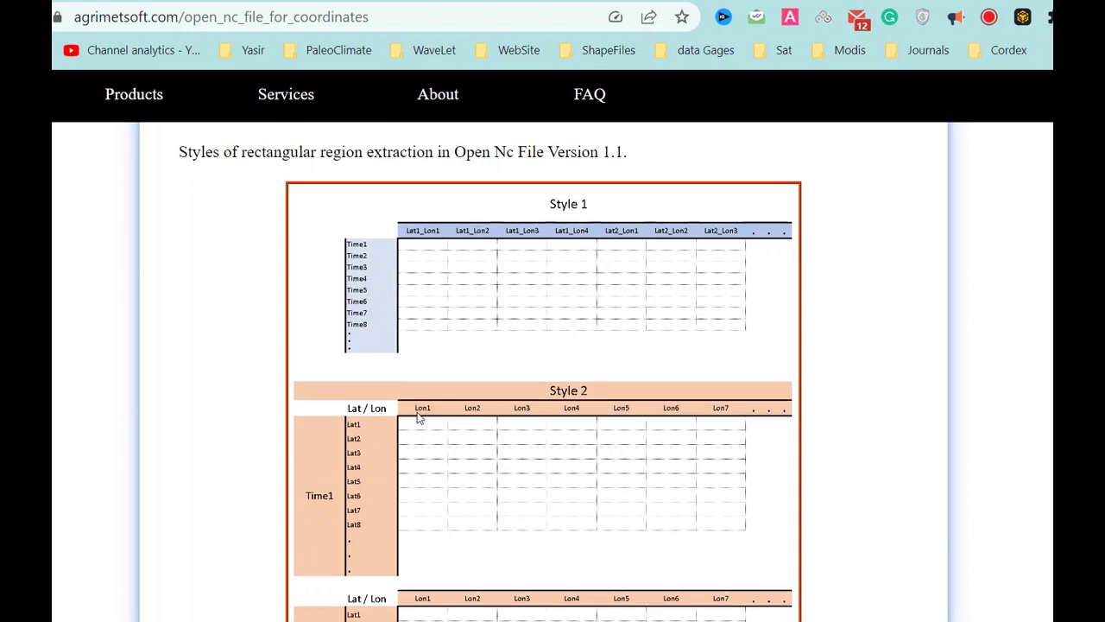
scroll(416, 411, "down", 1)
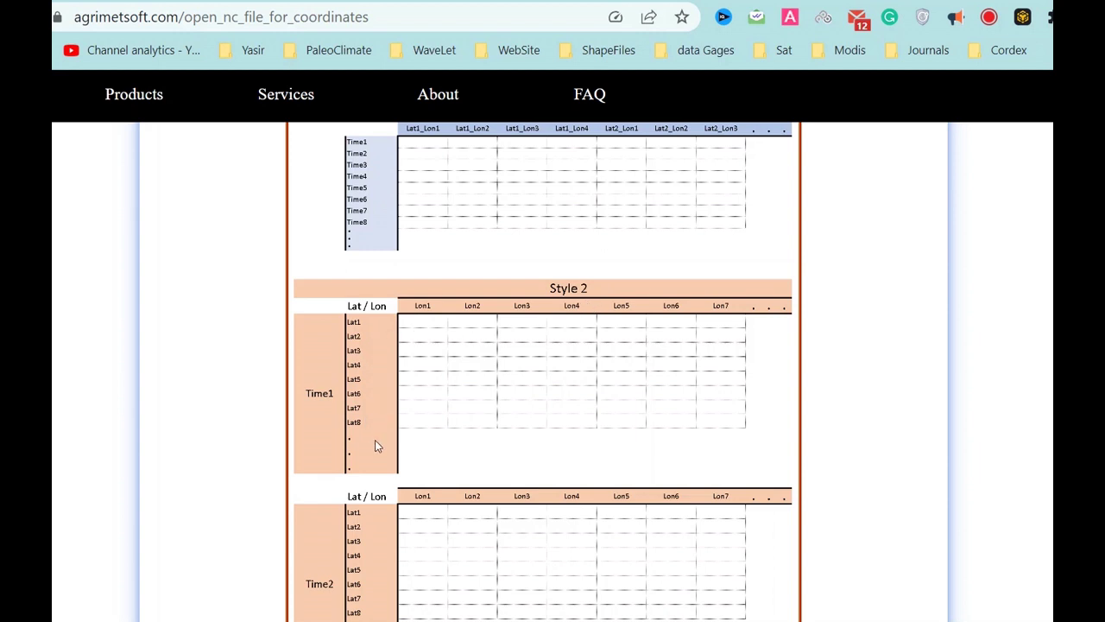
scroll(373, 436, "down", 1)
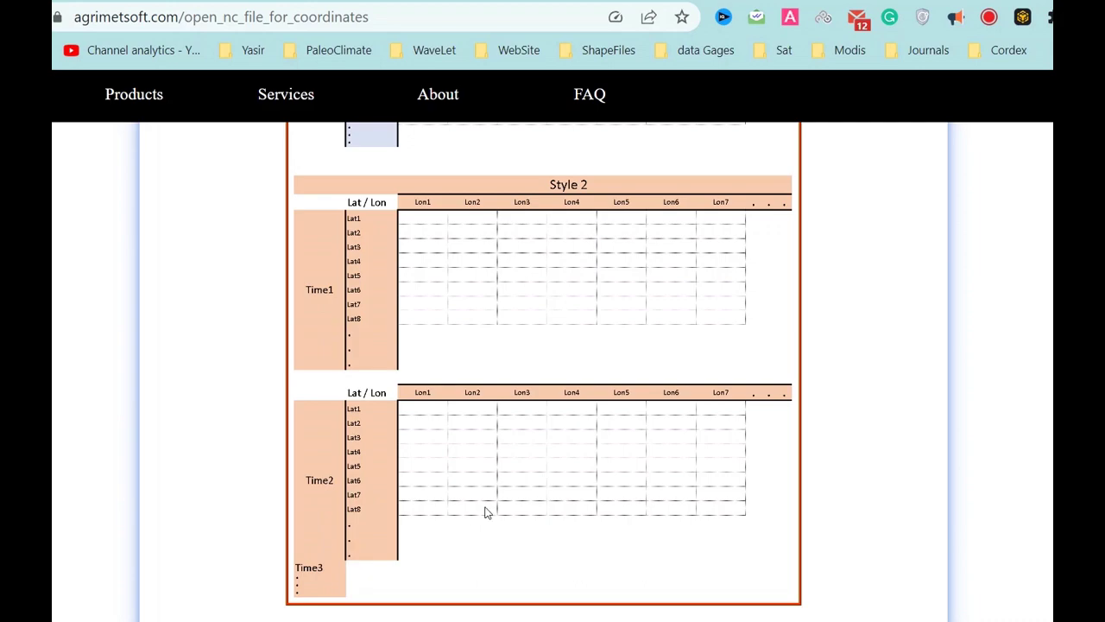
key("alt+Tab")
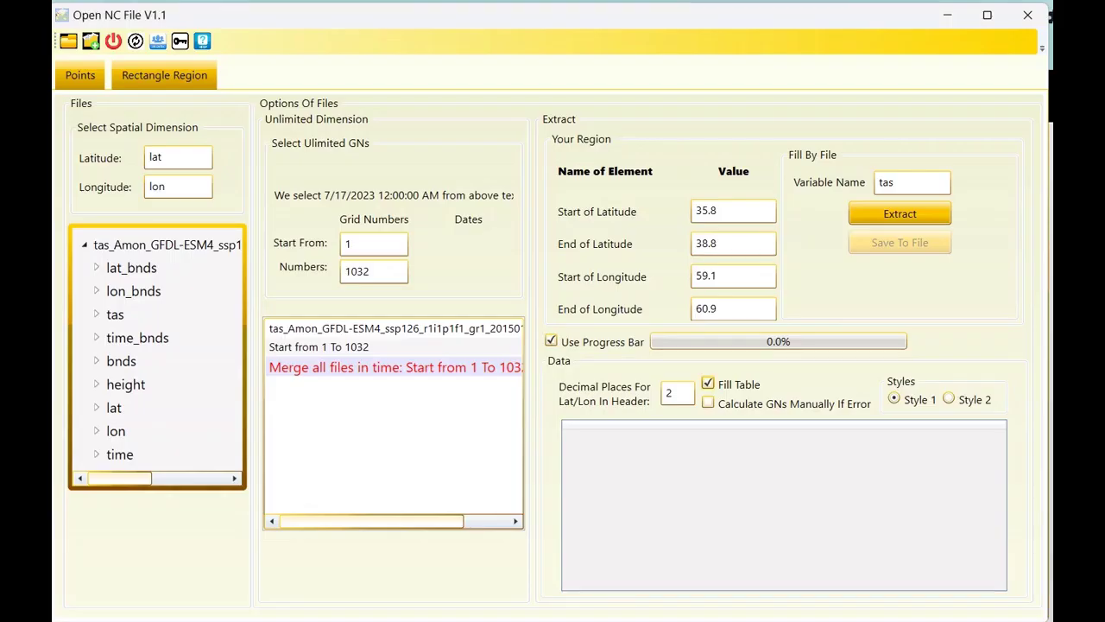
Extract the tas data for the region in Style 1, and extract it again in Style 2.
left_click(892, 218)
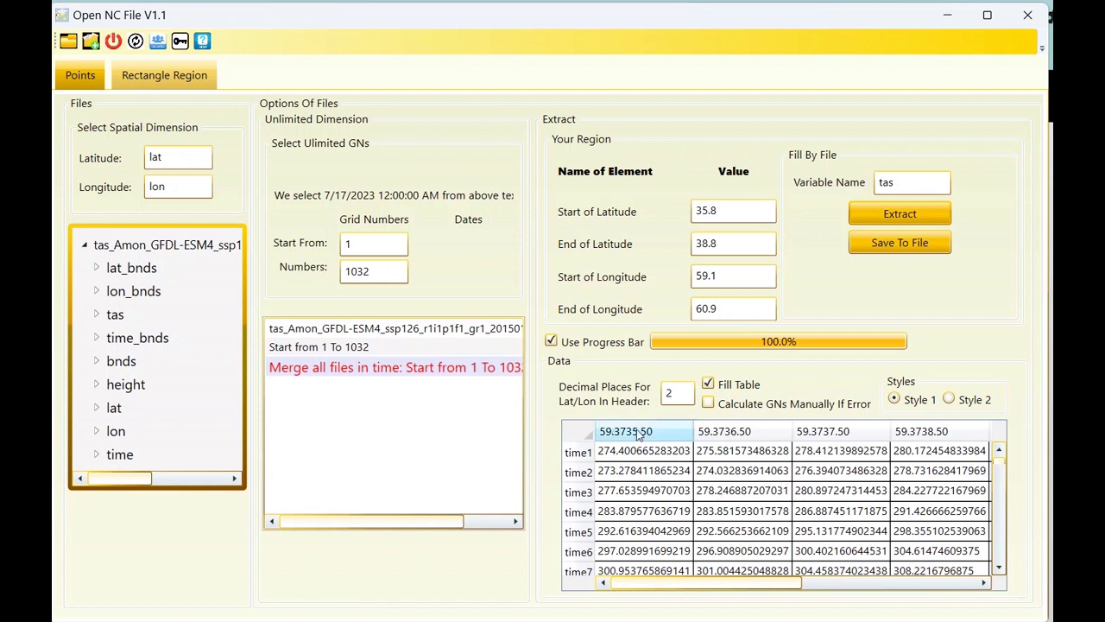
left_click(949, 399)
left_click(869, 214)
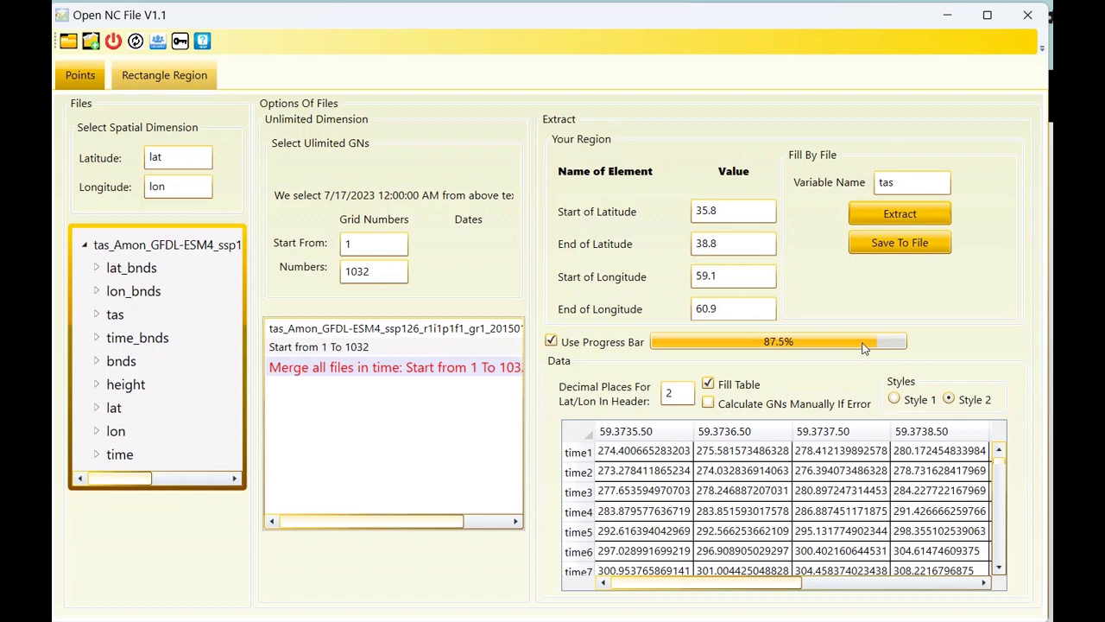
Start saving the extracted region data to a file in the Downloads > NetCDF folder, with CSV Del(*.csv) as the file type.
left_click(899, 243)
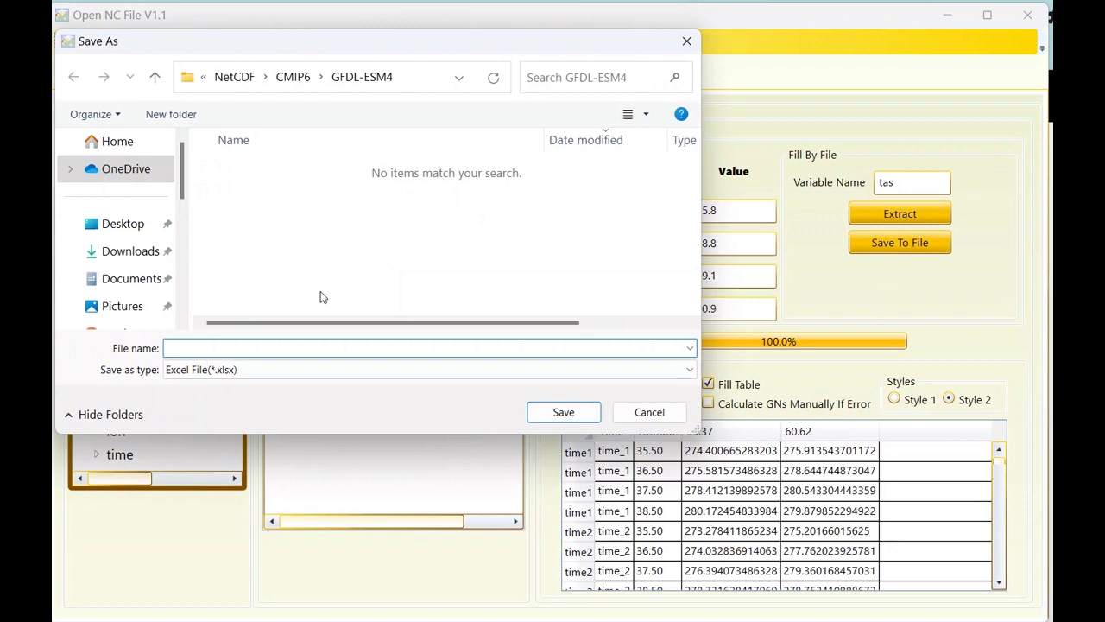
left_click(293, 77)
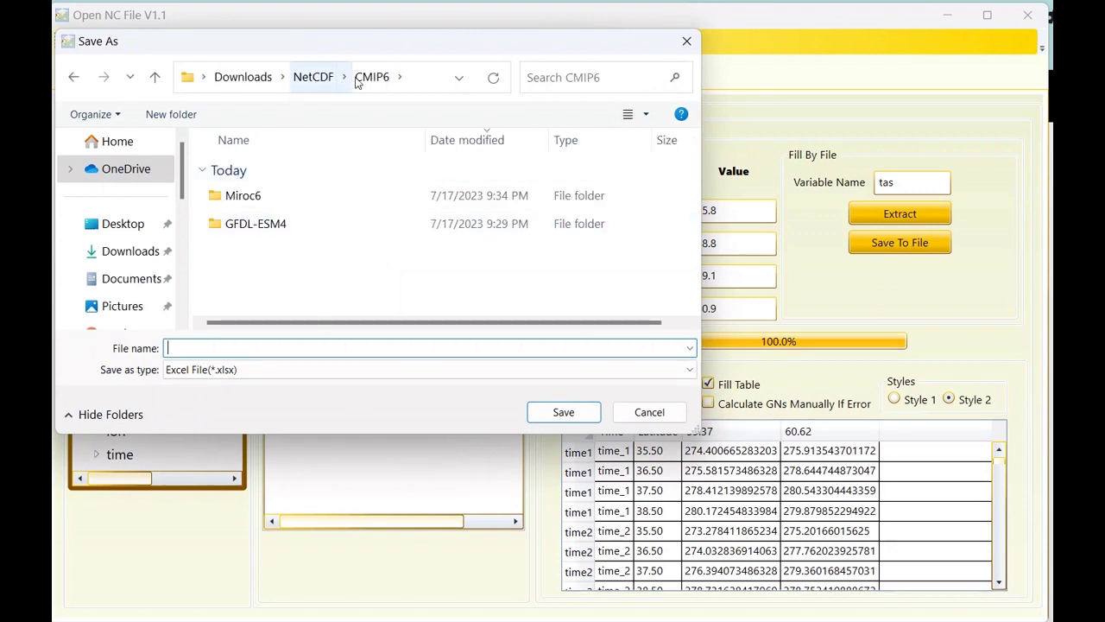
left_click(311, 81)
scroll(302, 242, "down", 5)
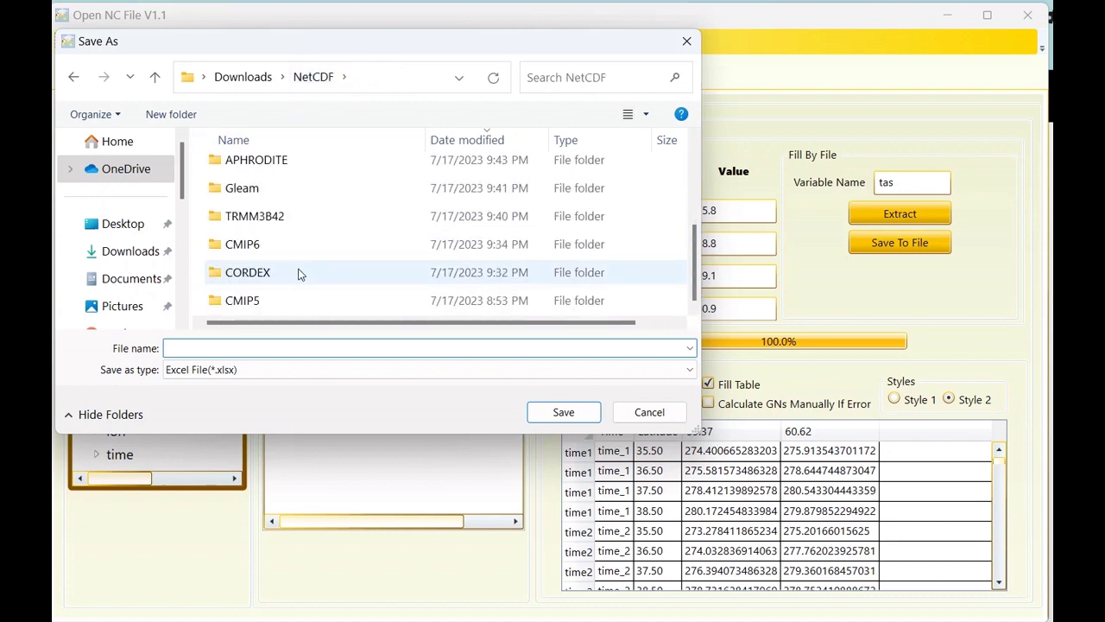
left_click(493, 371)
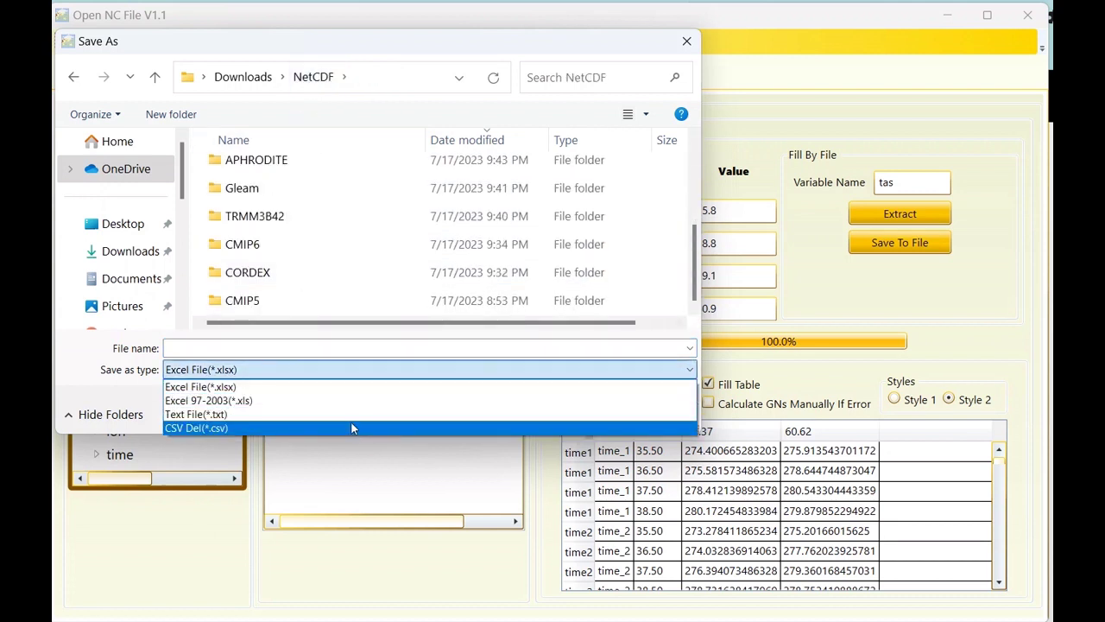
left_click(350, 427)
scroll(286, 278, "down", 3)
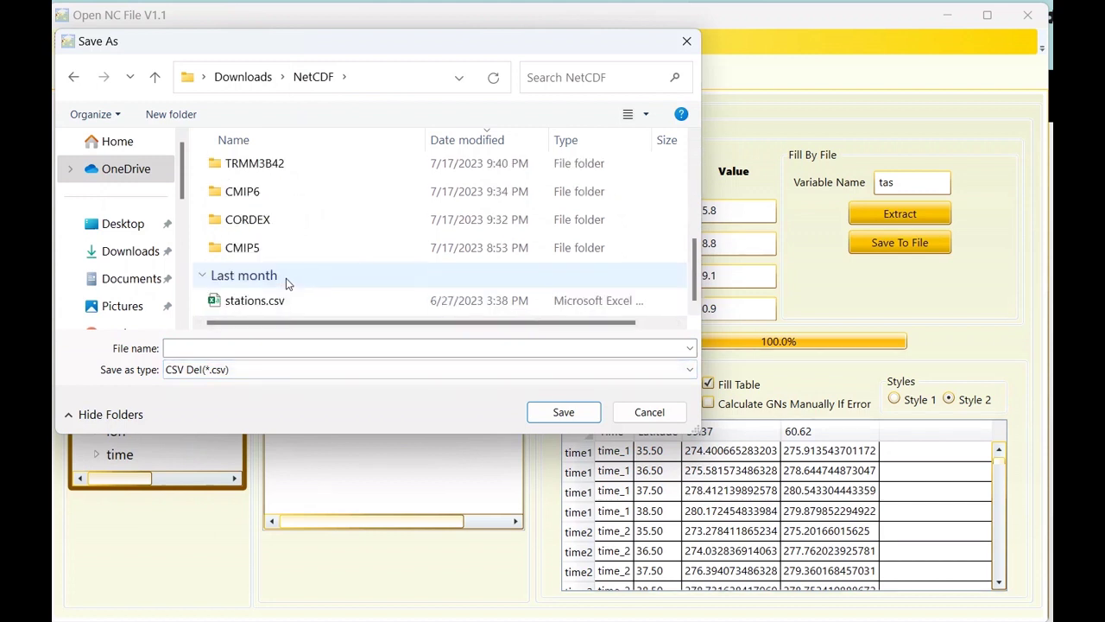
Name the output file miroc6_tas.csv by adapting the existing miroc6_tasmin.csv name, and save it.
scroll(290, 259, "up", 5)
left_click(297, 197)
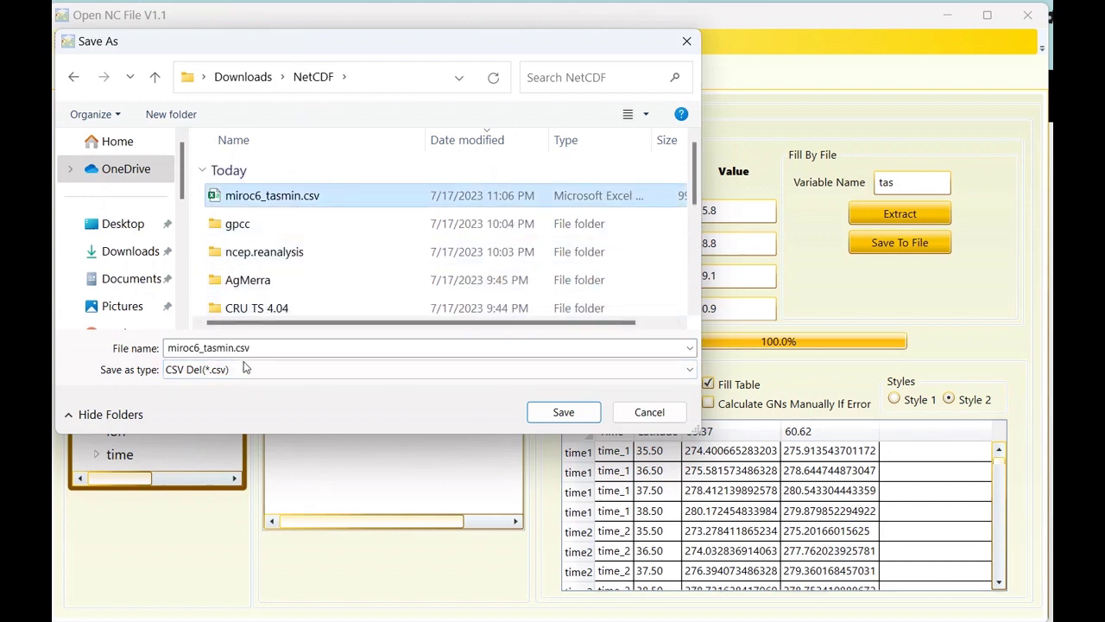
left_click(207, 347)
key("ctrl+a")
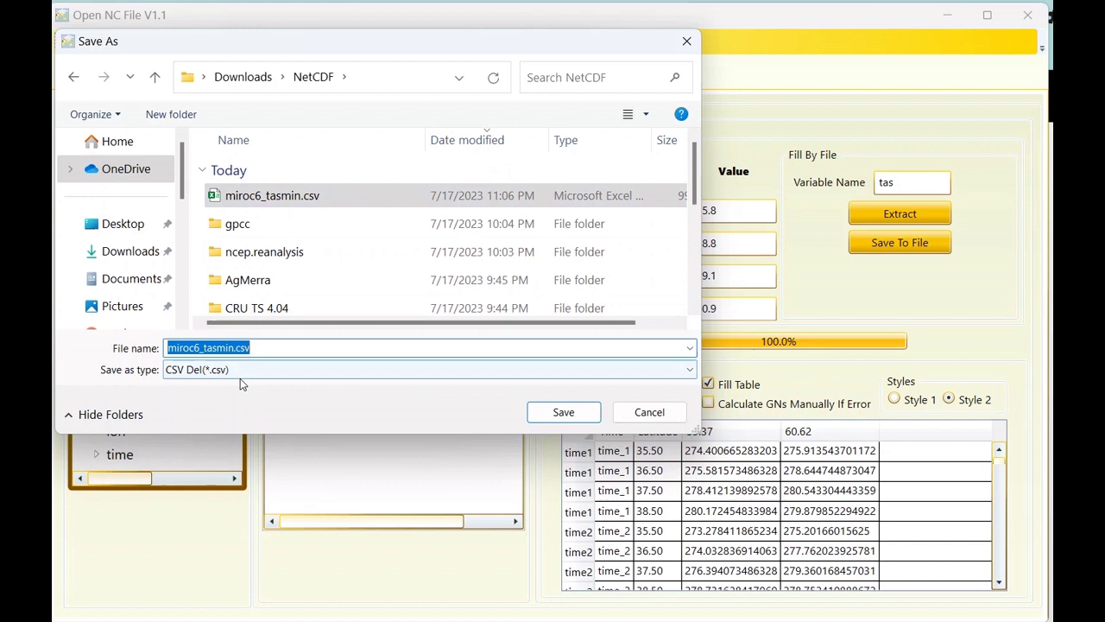
left_click(235, 347)
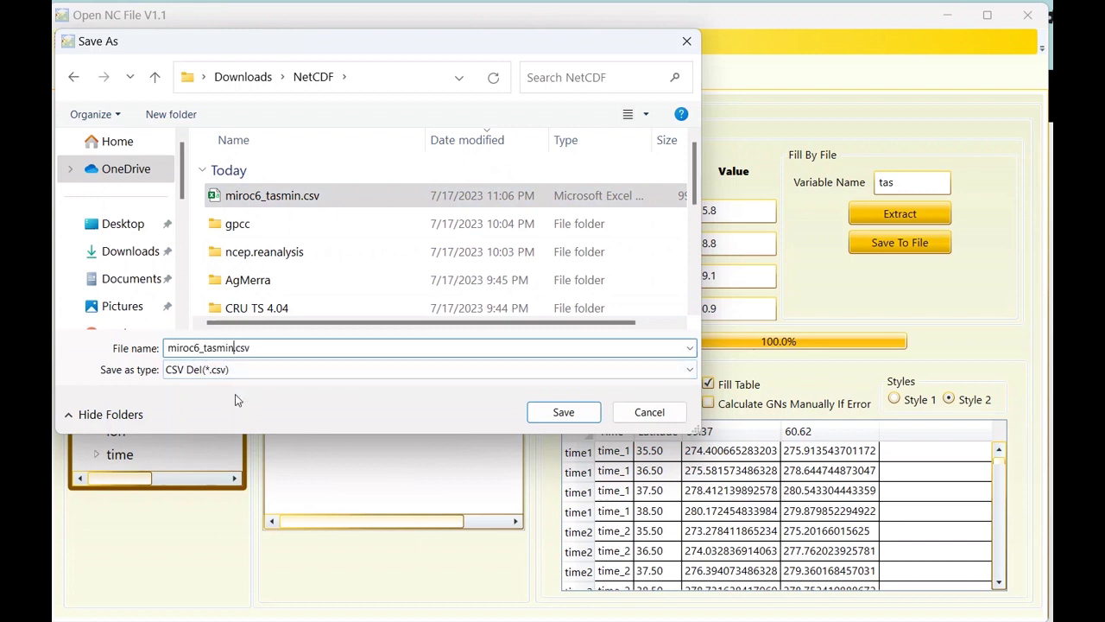
key("BackSpace")
key("BackSpace")
key("BackSpace")
key("BackSpace")
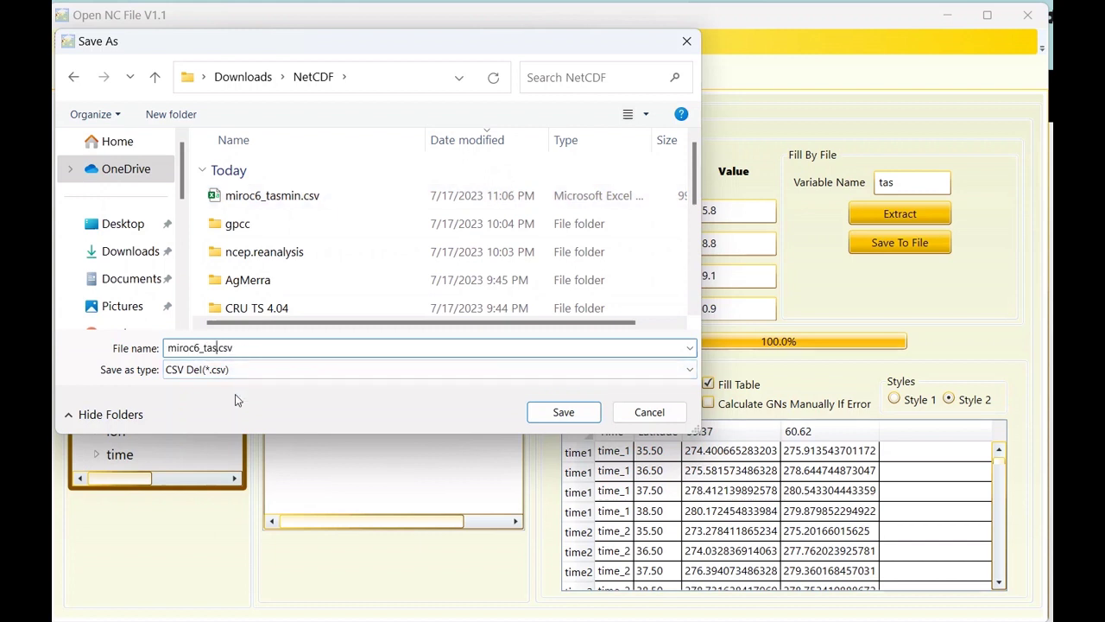
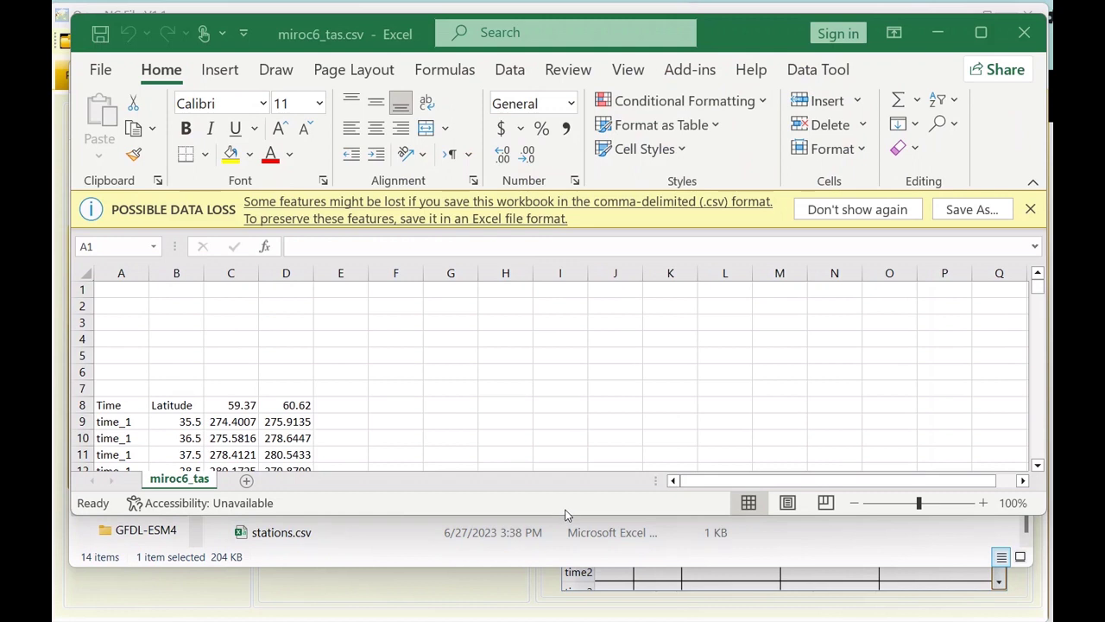
In Excel, examine the time, latitude and longitude layout of miroc6_tas.csv down to its last rows, and close the workbook.
left_click_drag(566, 516, 565, 586)
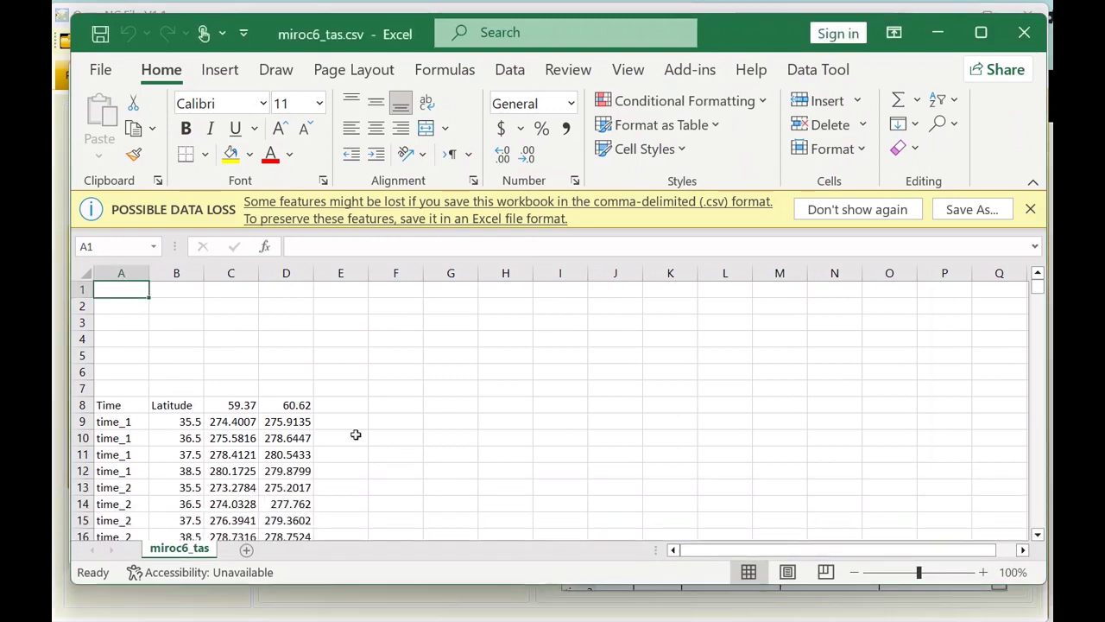
scroll(335, 402, "down", 1)
scroll(335, 403, "down", 2)
scroll(188, 394, "down", 1)
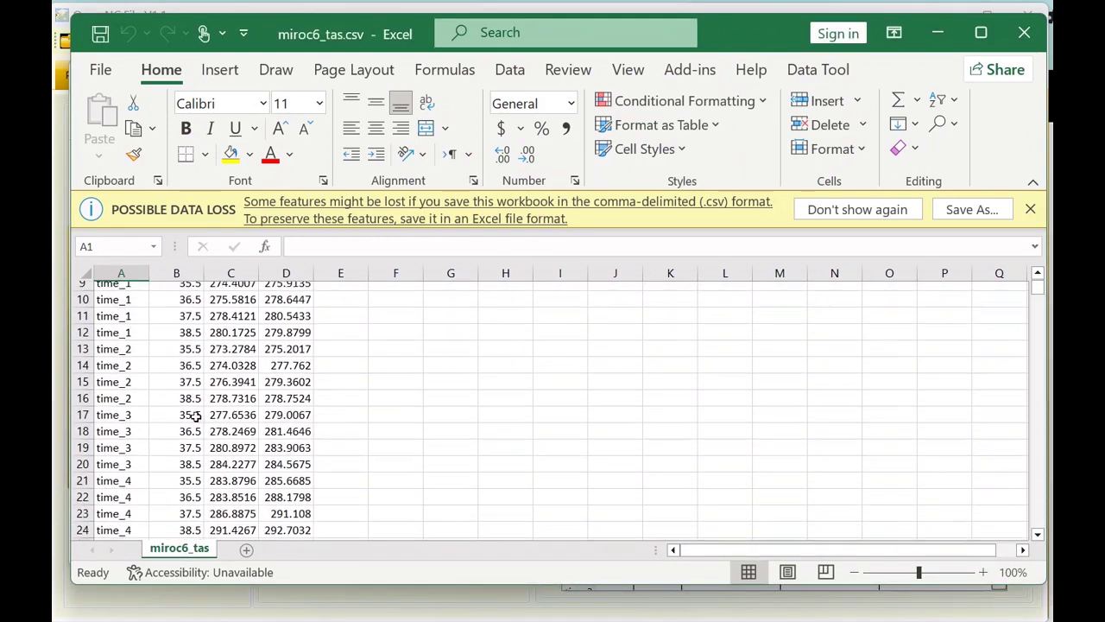
scroll(247, 358, "up", 2)
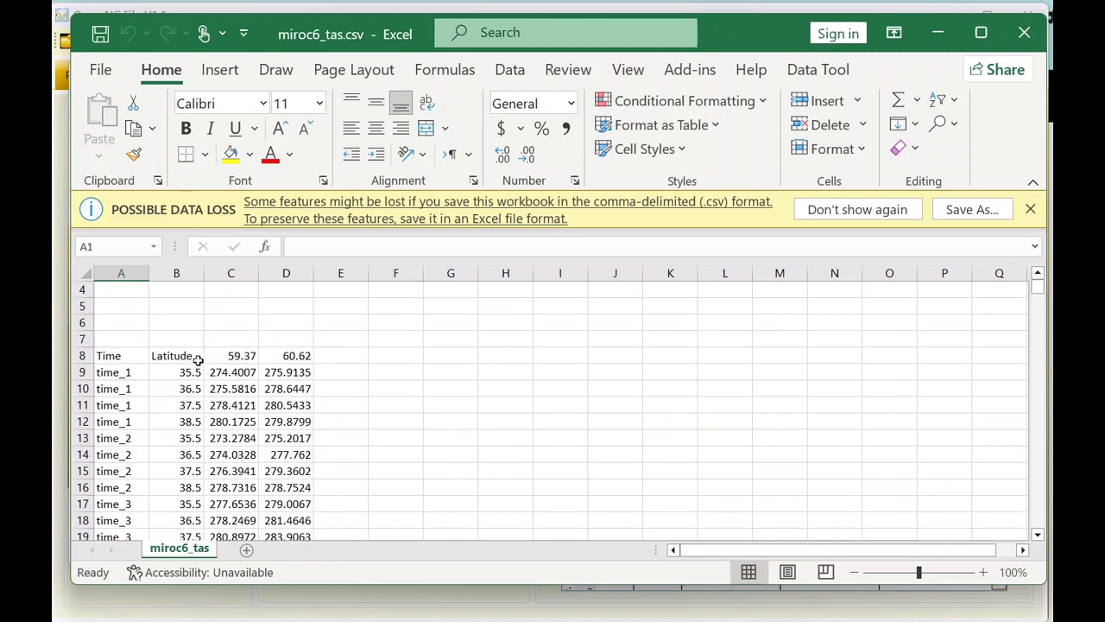
scroll(197, 438, "down", 1)
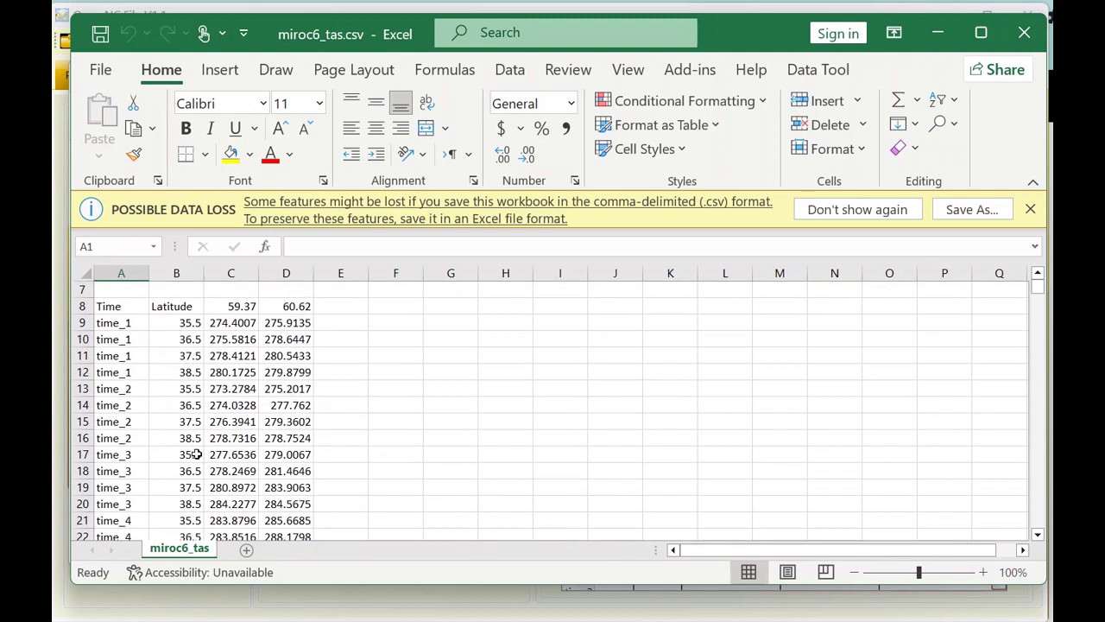
left_click_drag(127, 322, 291, 373)
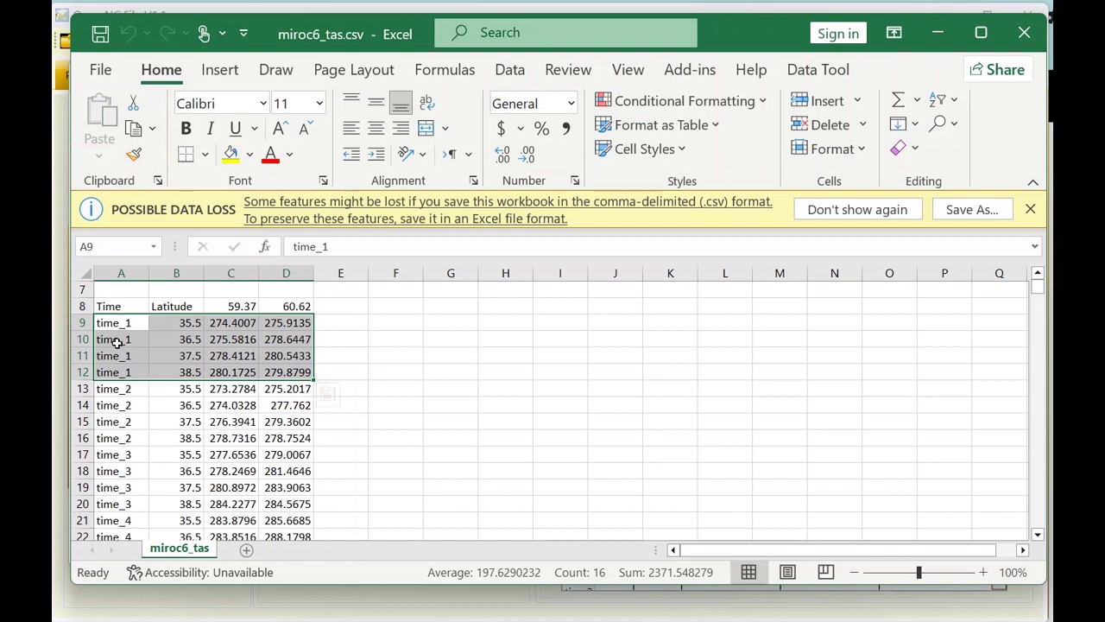
left_click_drag(127, 393, 121, 437)
scroll(205, 455, "down", 6)
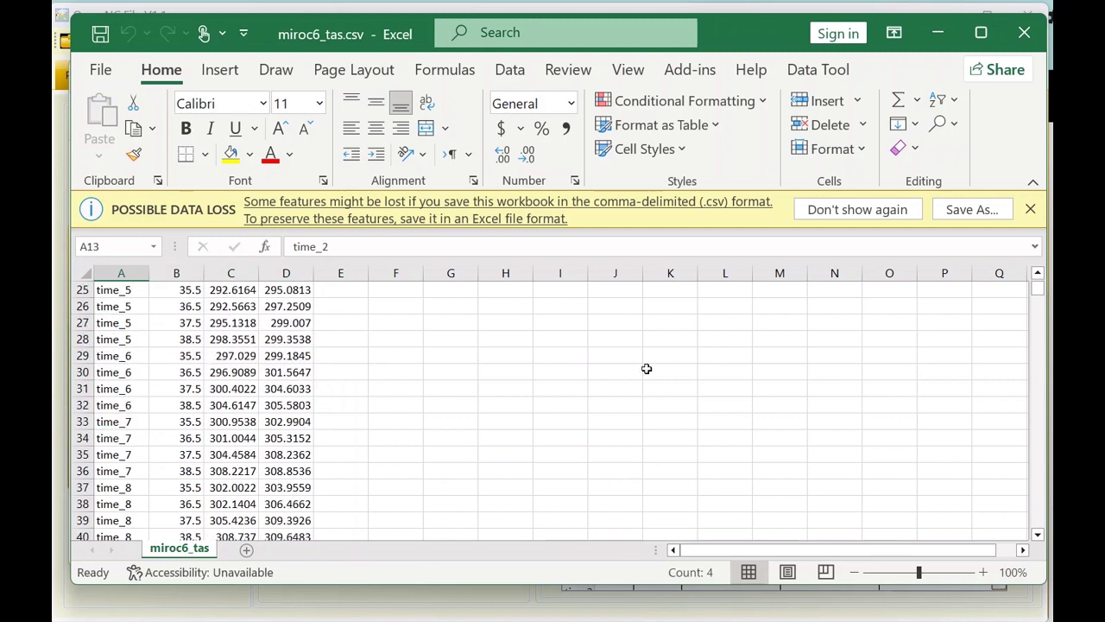
left_click_drag(1038, 297, 1002, 554)
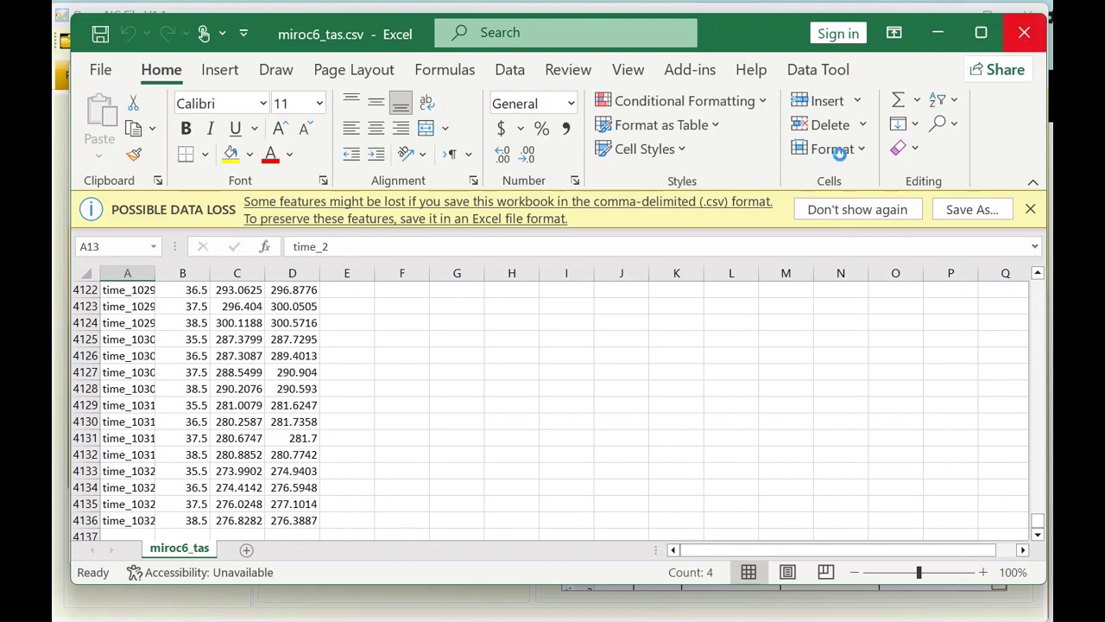
left_click(1026, 34)
Open miroc6_tasmin.csv from the NetCDF folder in Excel and look over its time and station columns.
double_click(302, 484)
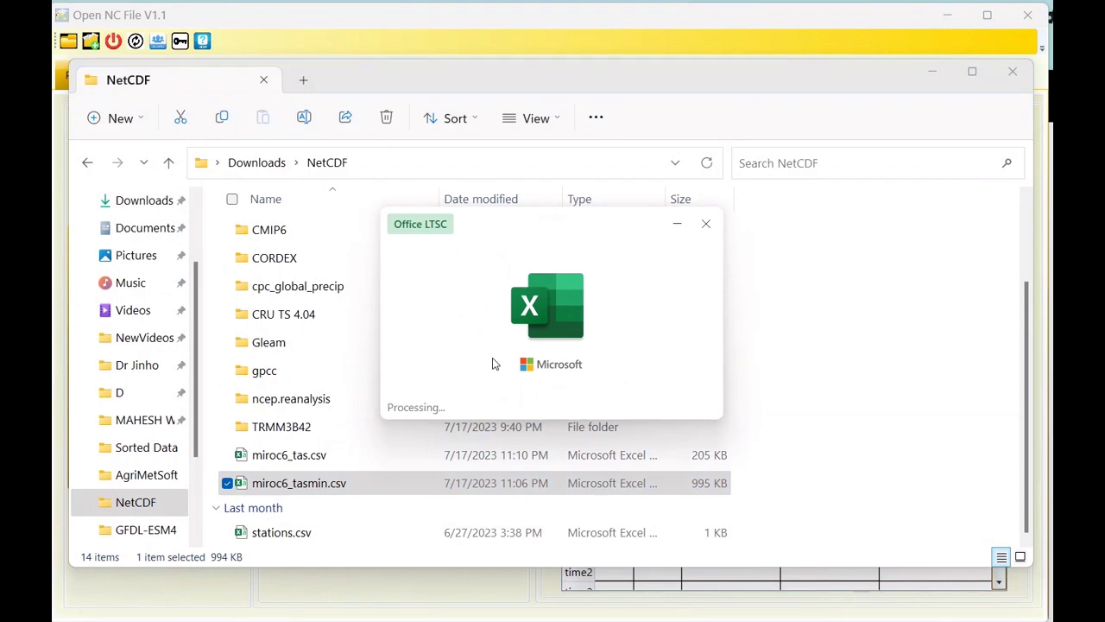
scroll(278, 435, "down", 3)
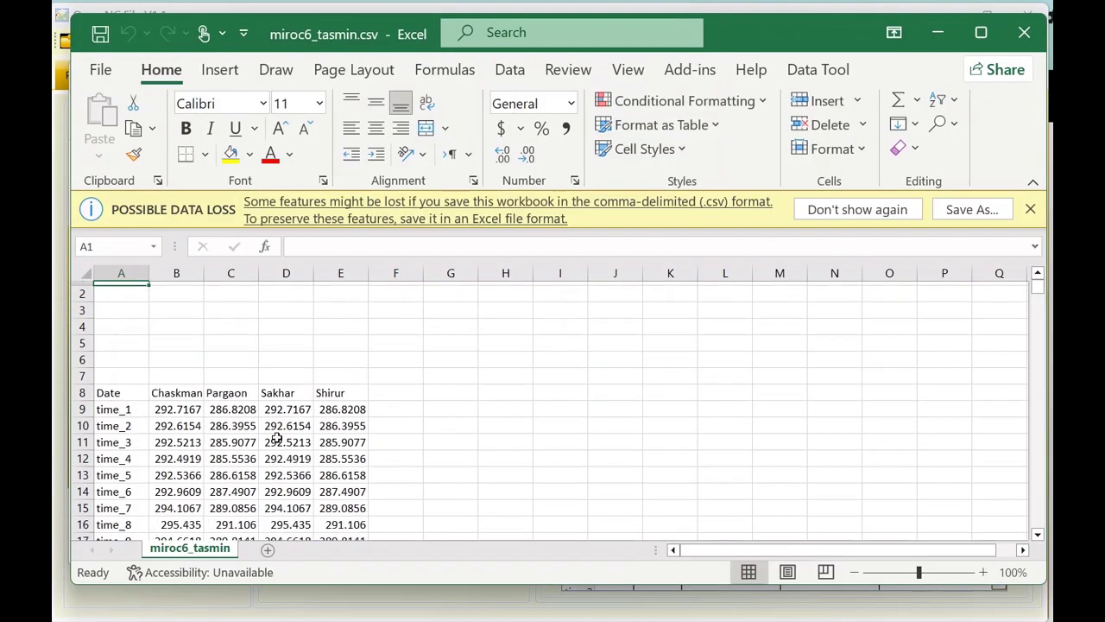
scroll(272, 437, "up", 2)
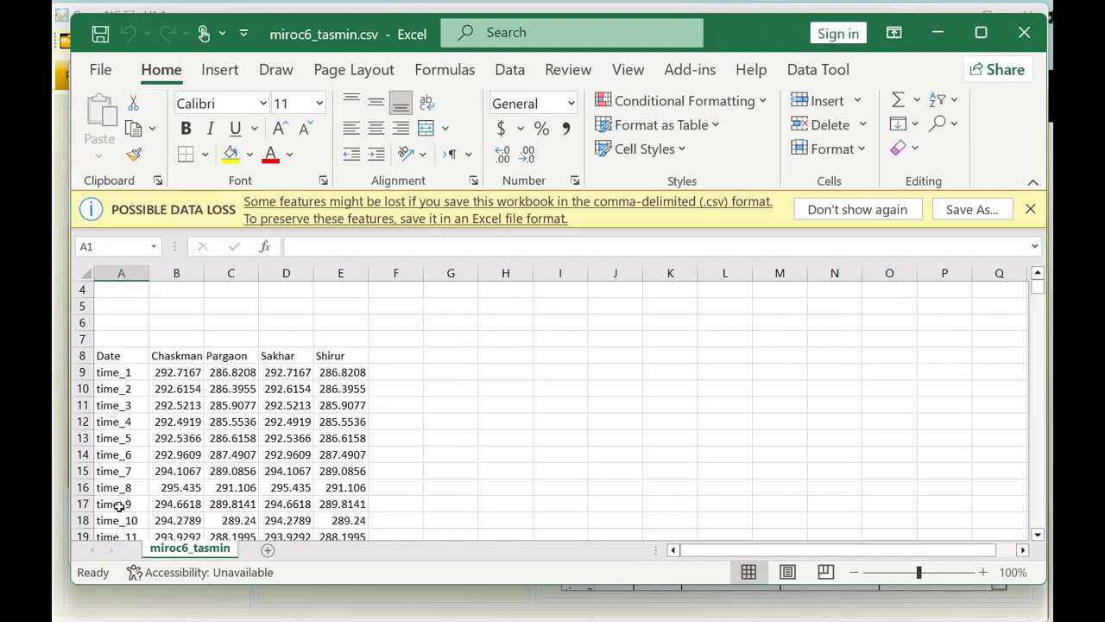
left_click_drag(1037, 285, 1016, 259)
Switch to Open NC File and check the date ranges in the merged MIROC6 tasmin file names for the station extraction.
key("alt+Tab")
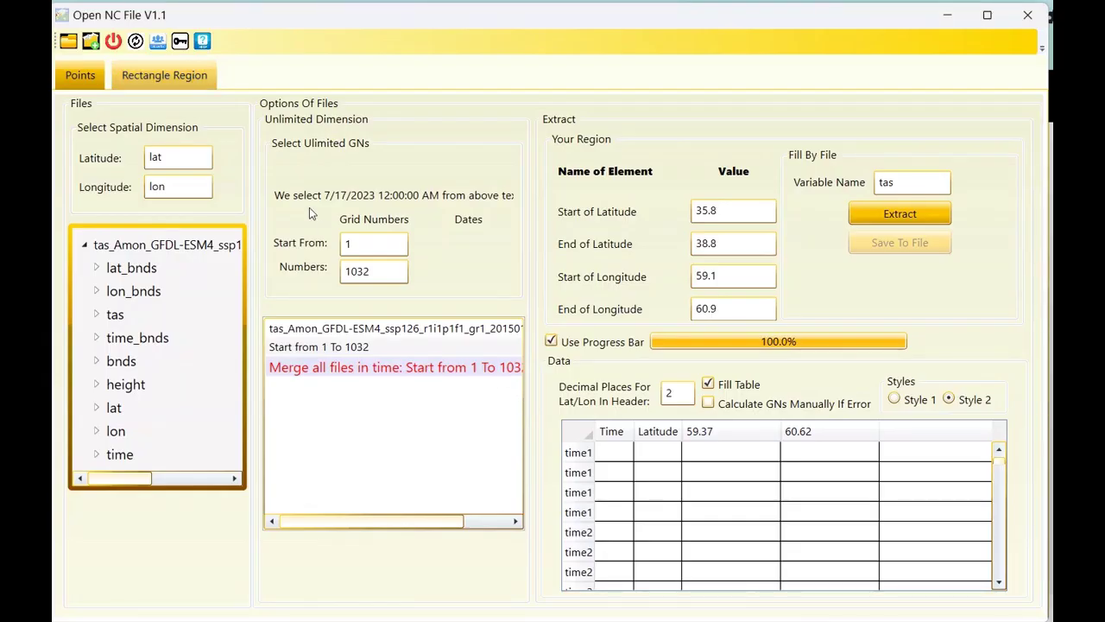
left_click(76, 76)
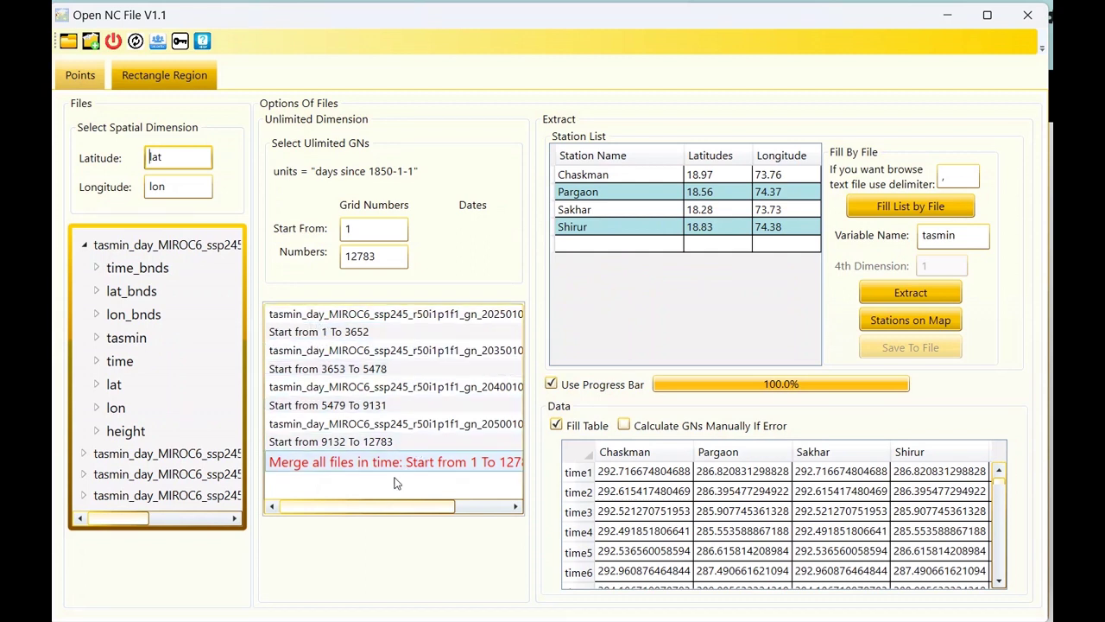
left_click_drag(377, 509, 435, 510)
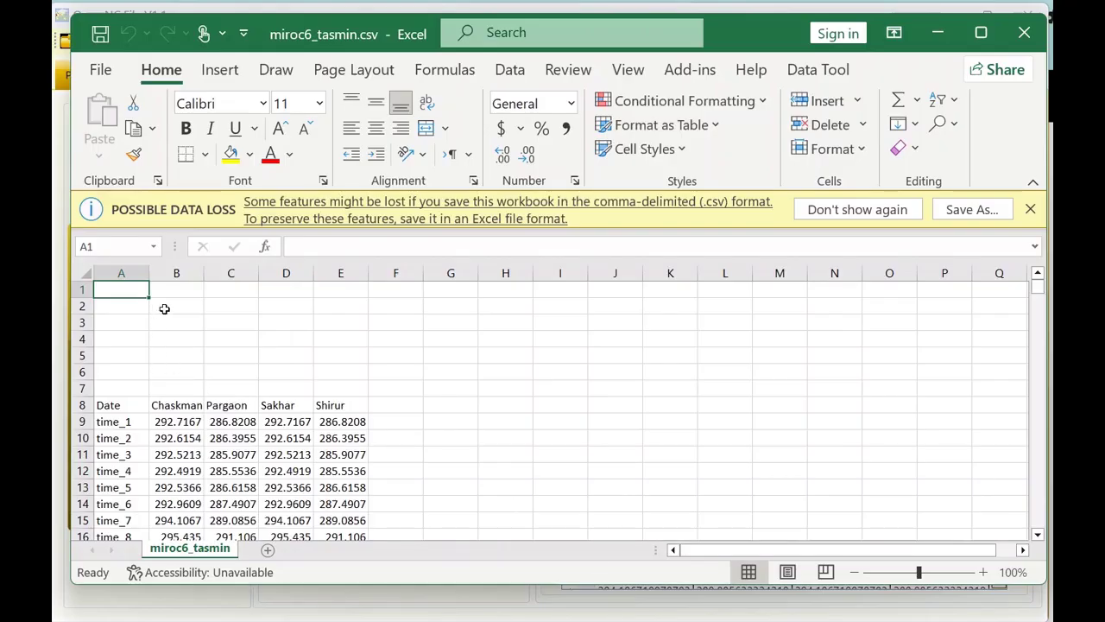
Back in miroc6_tasmin.csv, insert an empty column before the Chaskman column and enter the start date 1/1/2025 in B9.
right_click(179, 275)
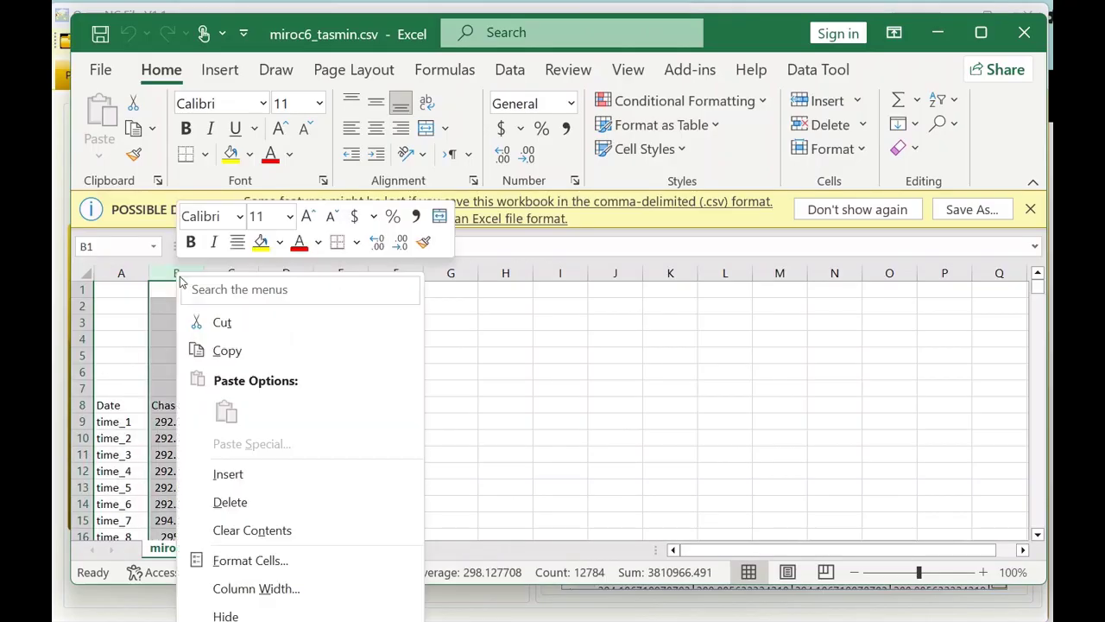
left_click(231, 474)
left_click(168, 423)
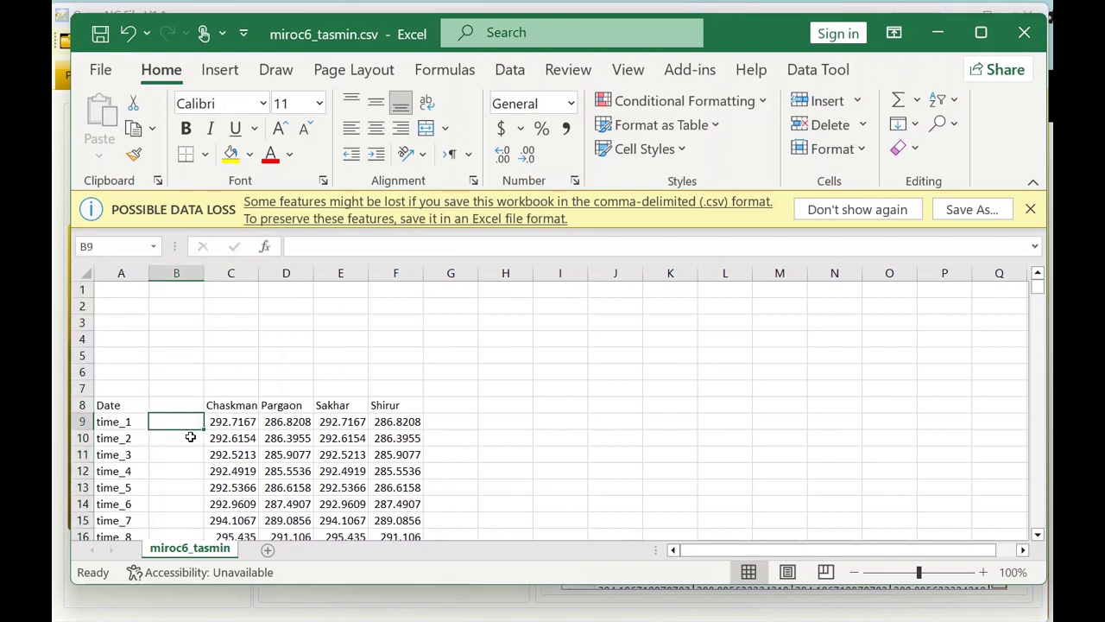
type("2")
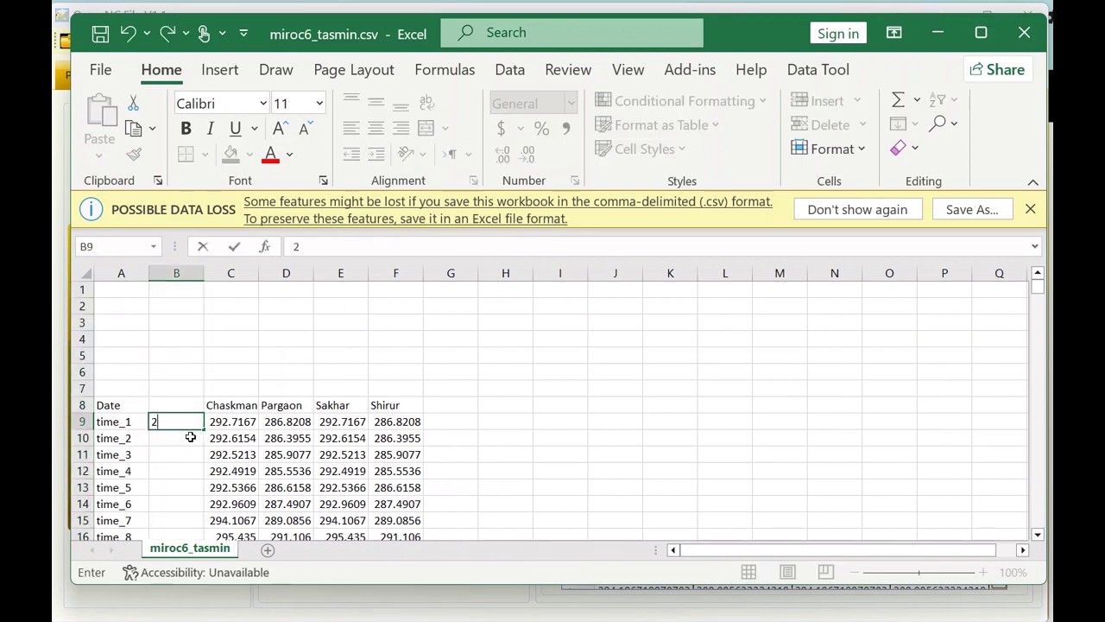
type("025")
key("Return")
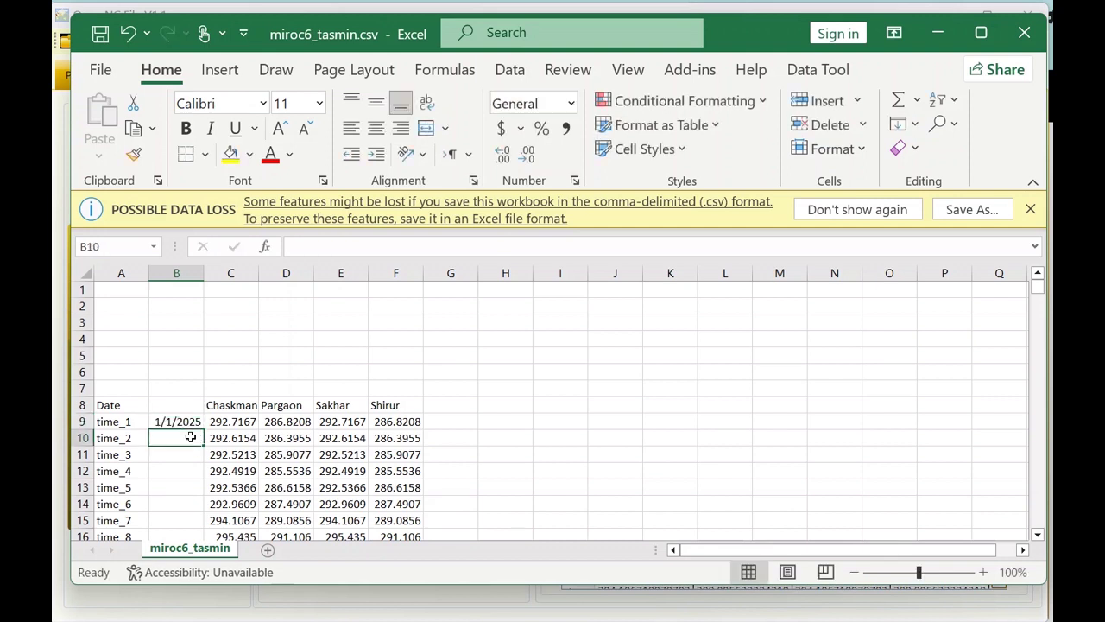
Enter the formula =B9+1 in B10 and fill it down column B for all remaining time rows.
type("=")
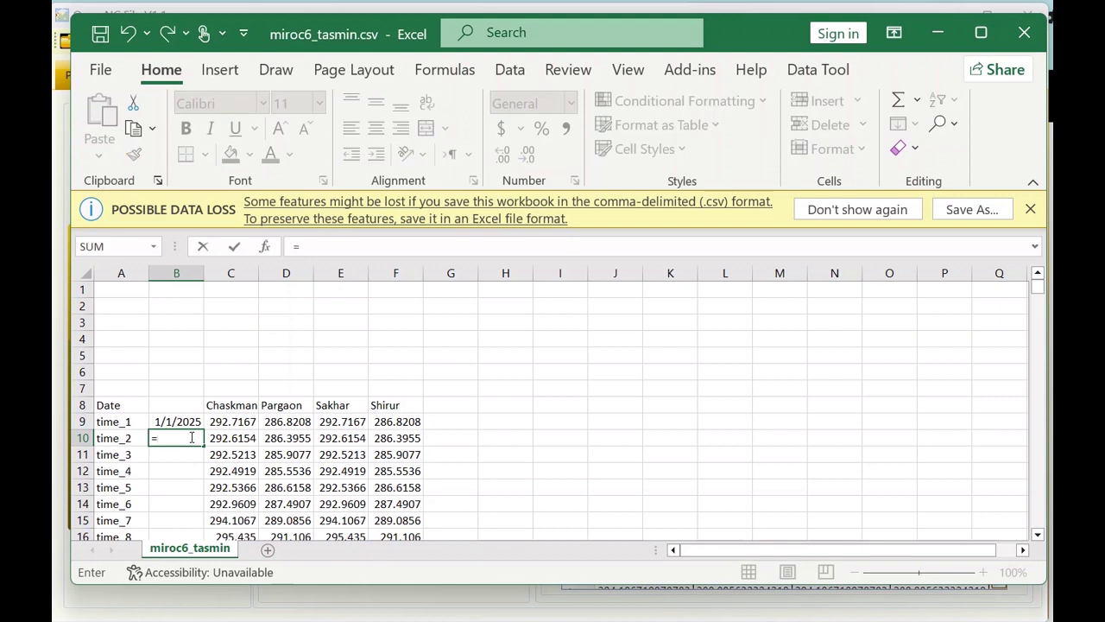
left_click(180, 418)
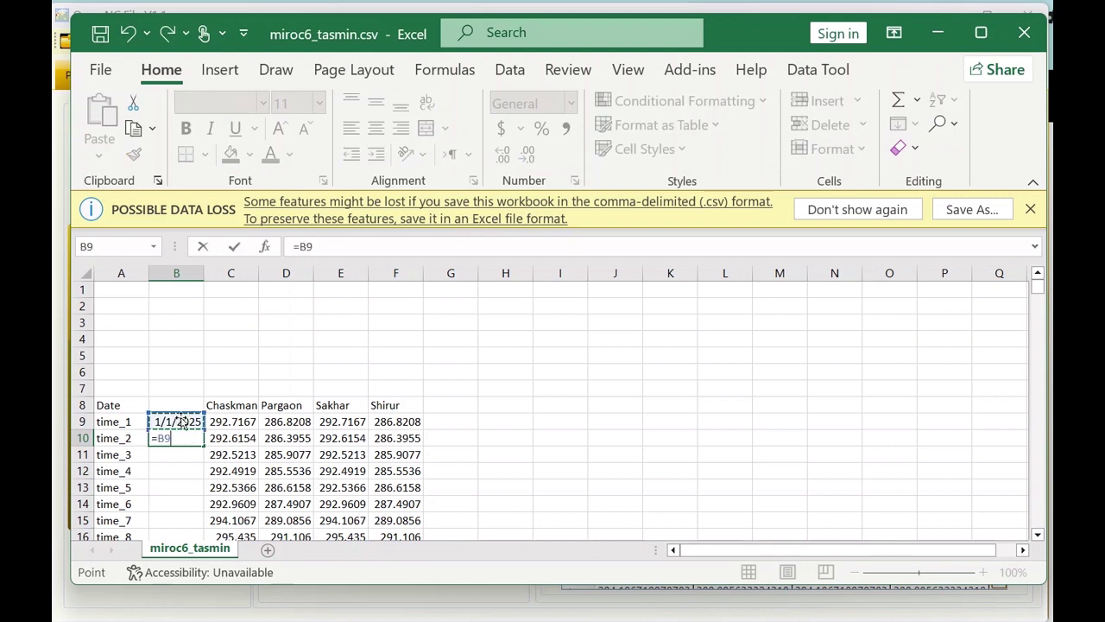
type("+1")
key("Return")
key("Up")
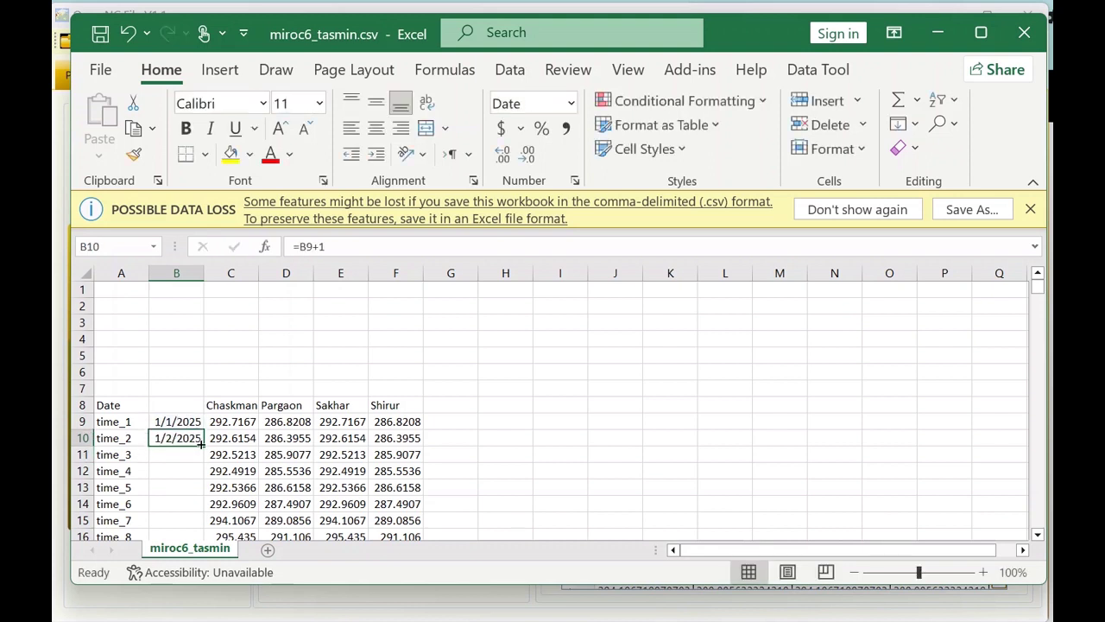
double_click(200, 443)
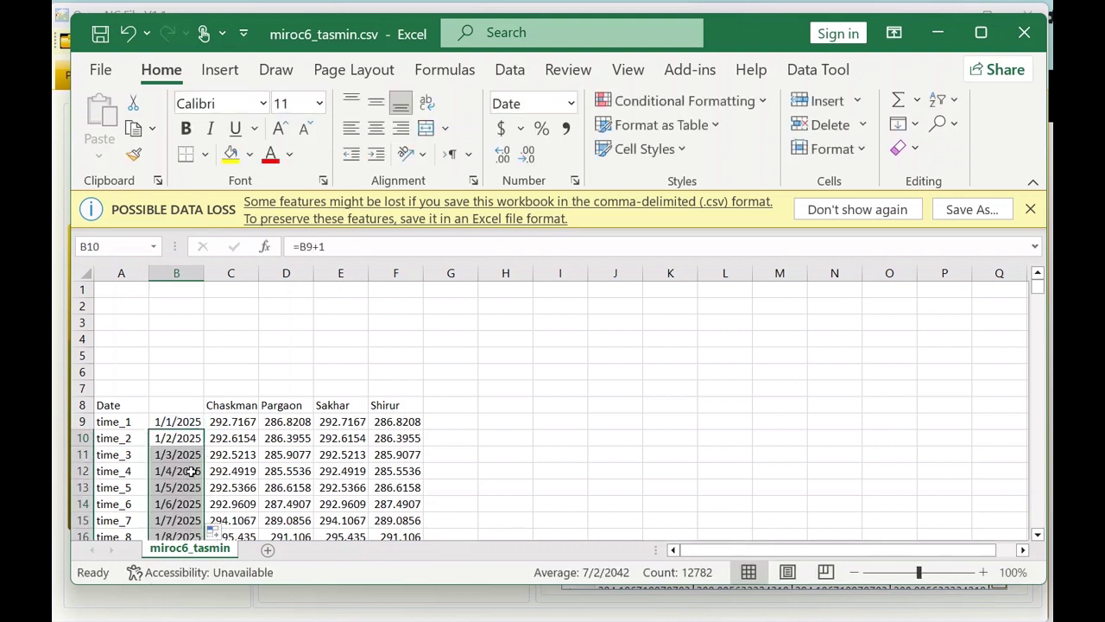
Fit column B's width to the dates, check them down to the last row, and switch to the NetCDF folder in File Explorer.
scroll(191, 471, "down", 2)
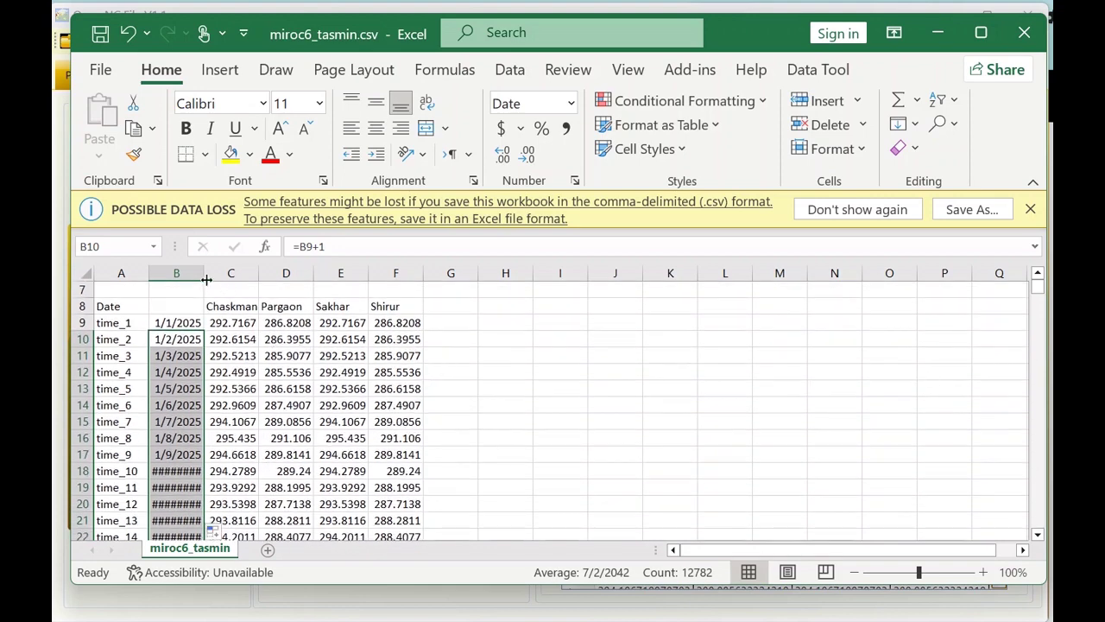
double_click(202, 277)
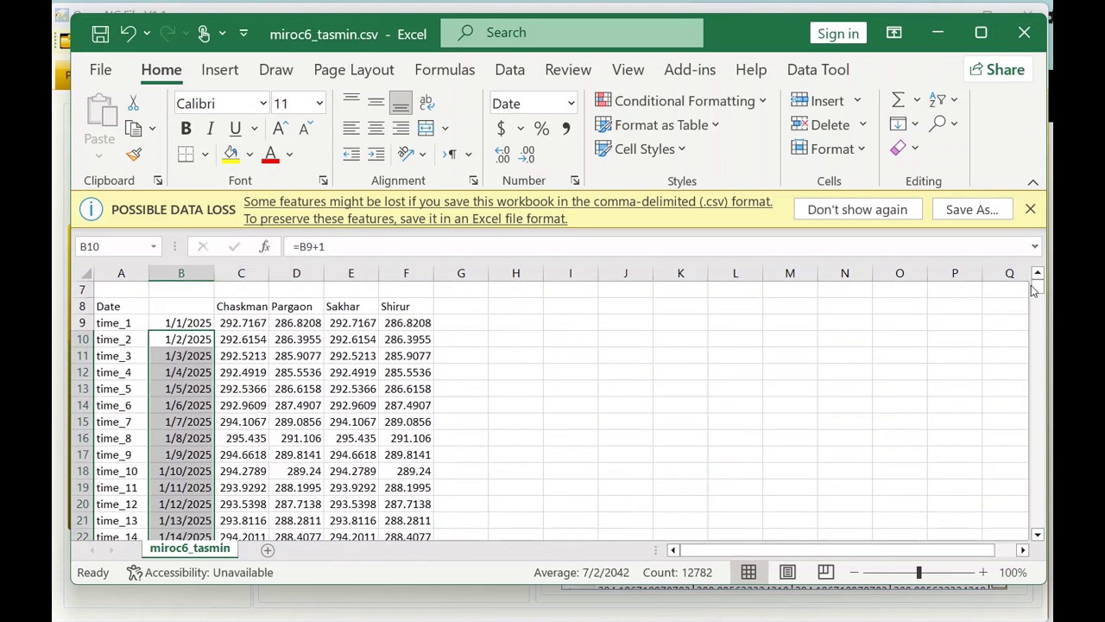
left_click_drag(1037, 298, 1037, 521)
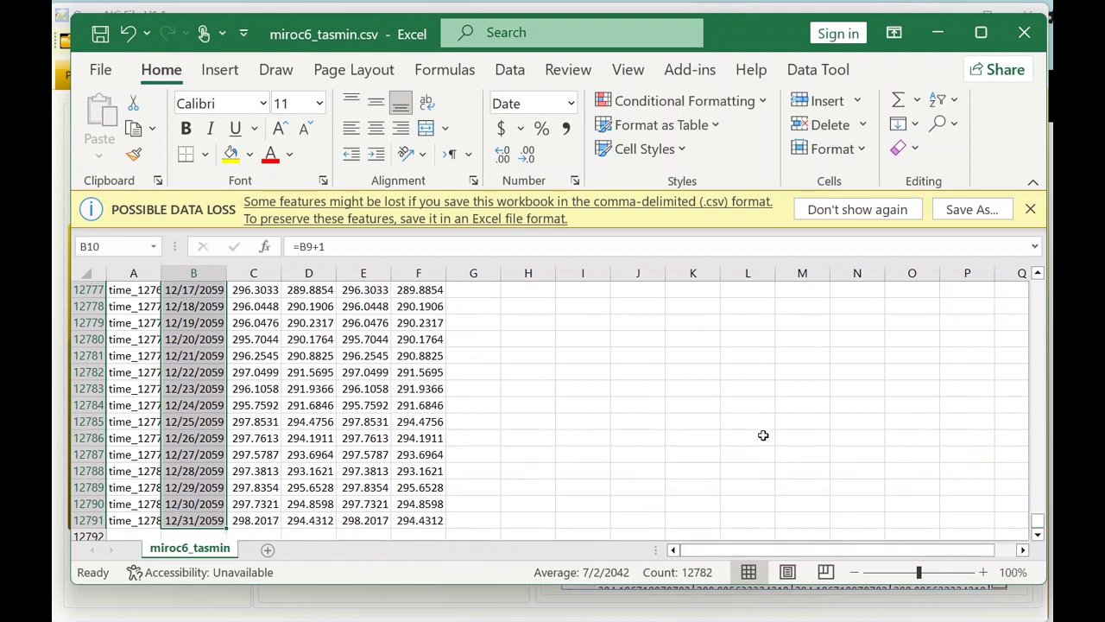
key("alt+Tab")
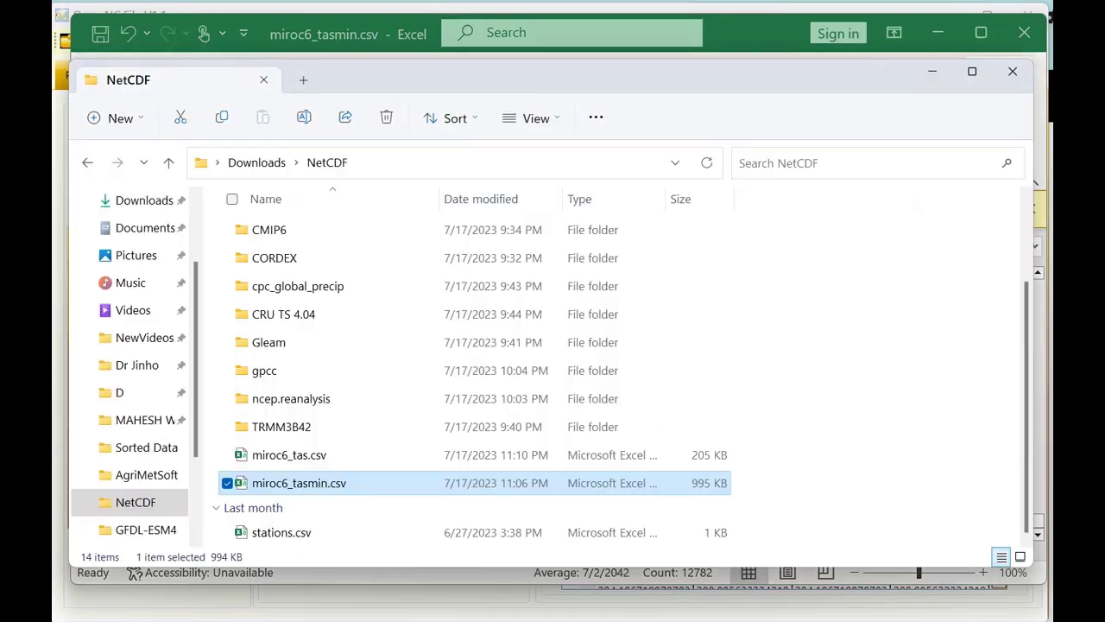
Open miroc6_tas.csv from the NetCDF folder and insert an empty column before the Latitude column for the dates.
left_click(299, 458)
double_click(300, 458)
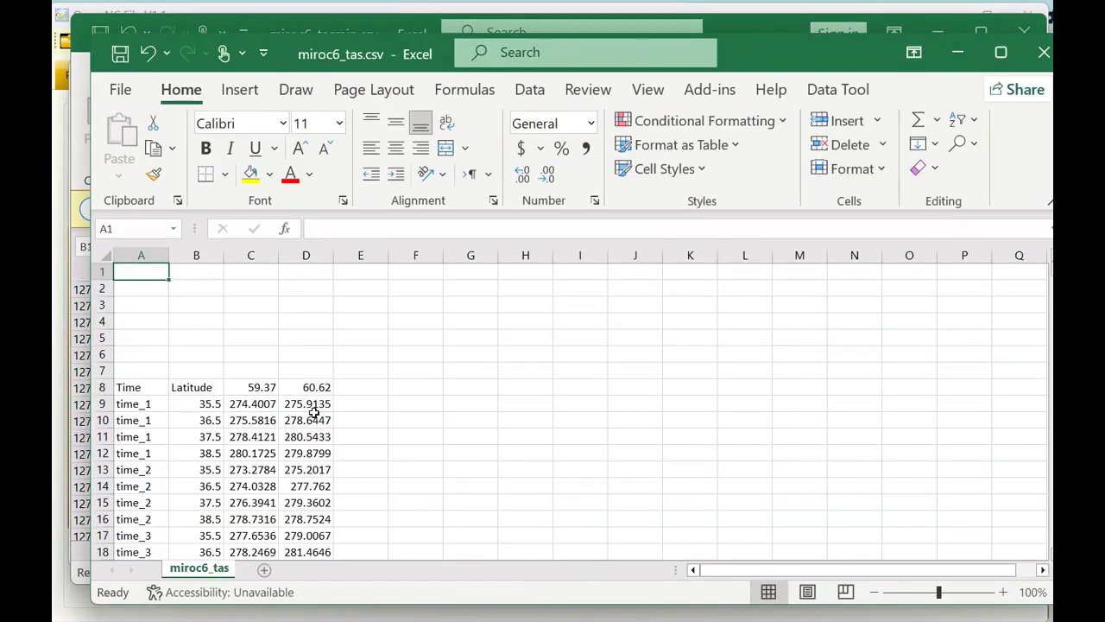
right_click(196, 294)
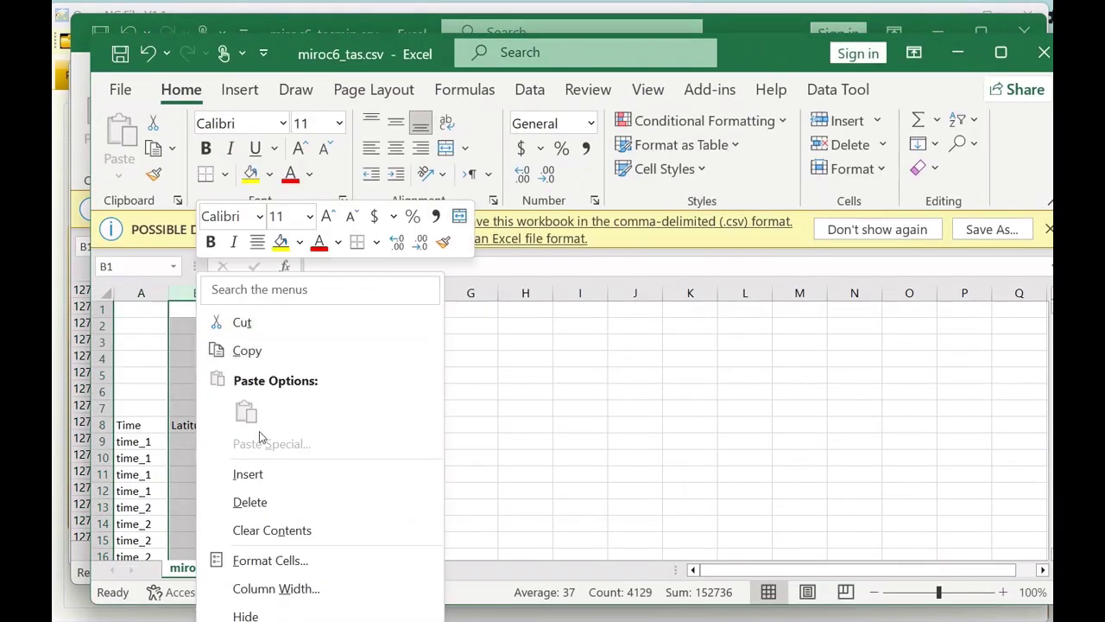
left_click(271, 474)
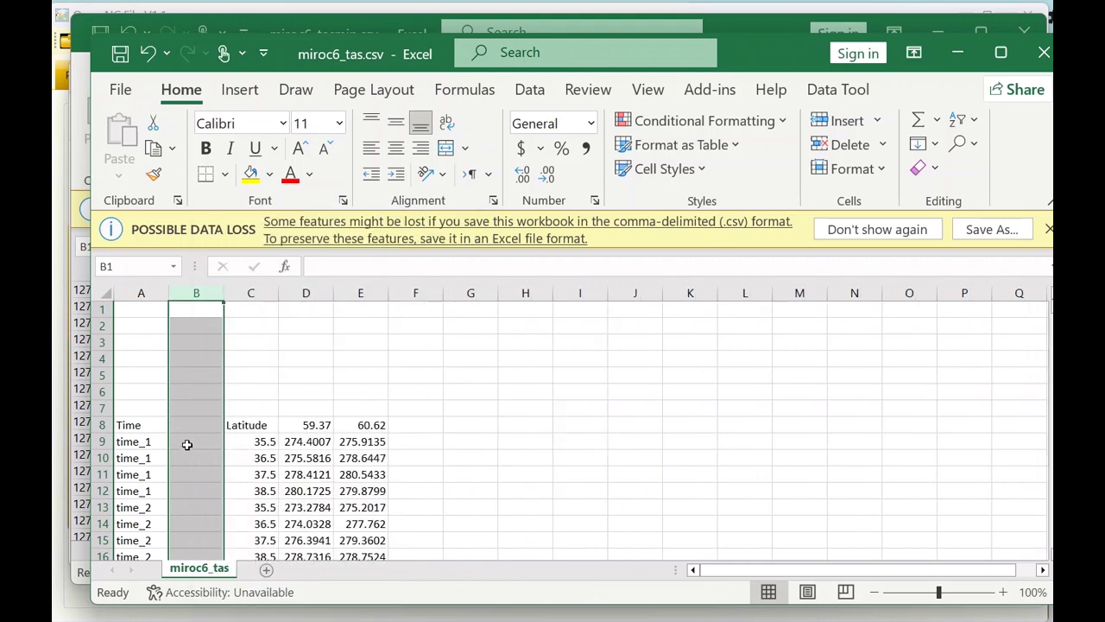
left_click(187, 444)
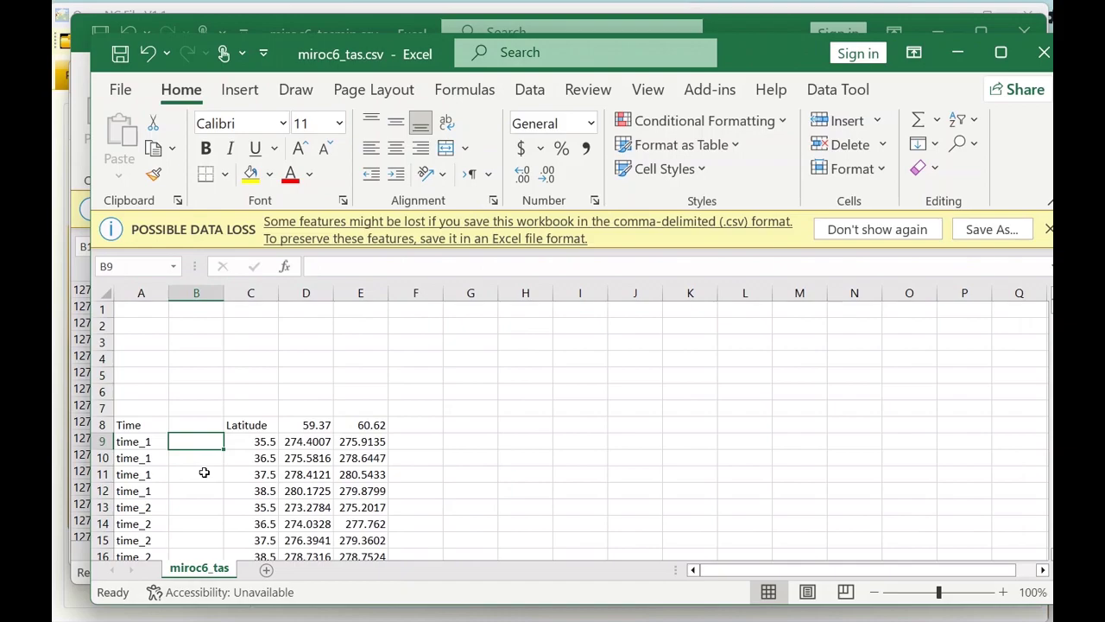
Switch to Open NC File and check the date range in the GFDL-ESM4 tas file name for the rectangle region.
key("alt+Tab")
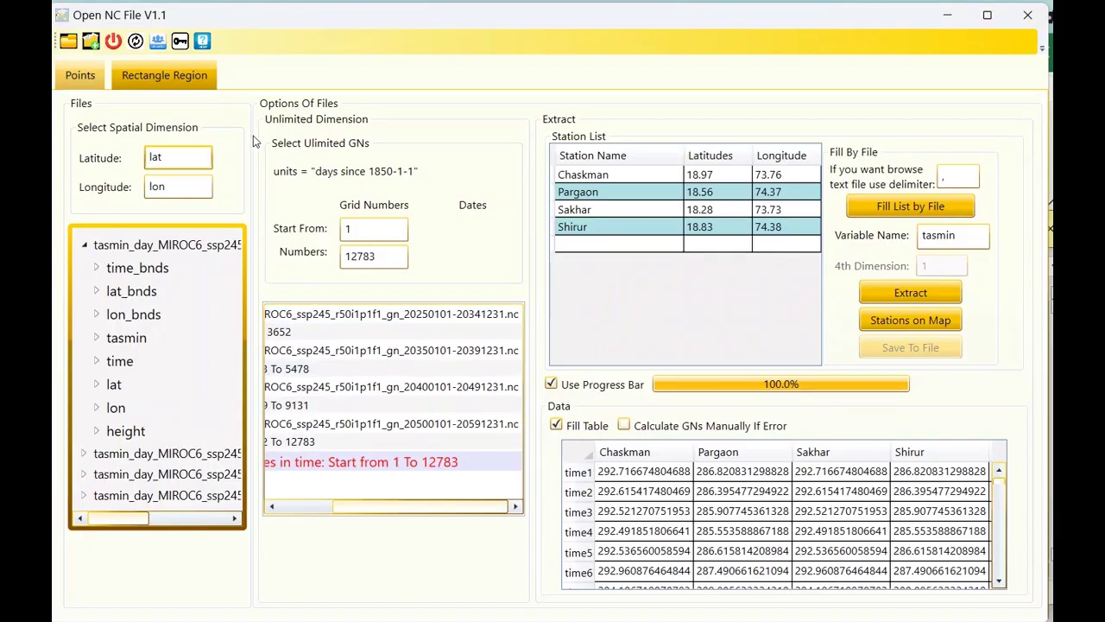
left_click(161, 87)
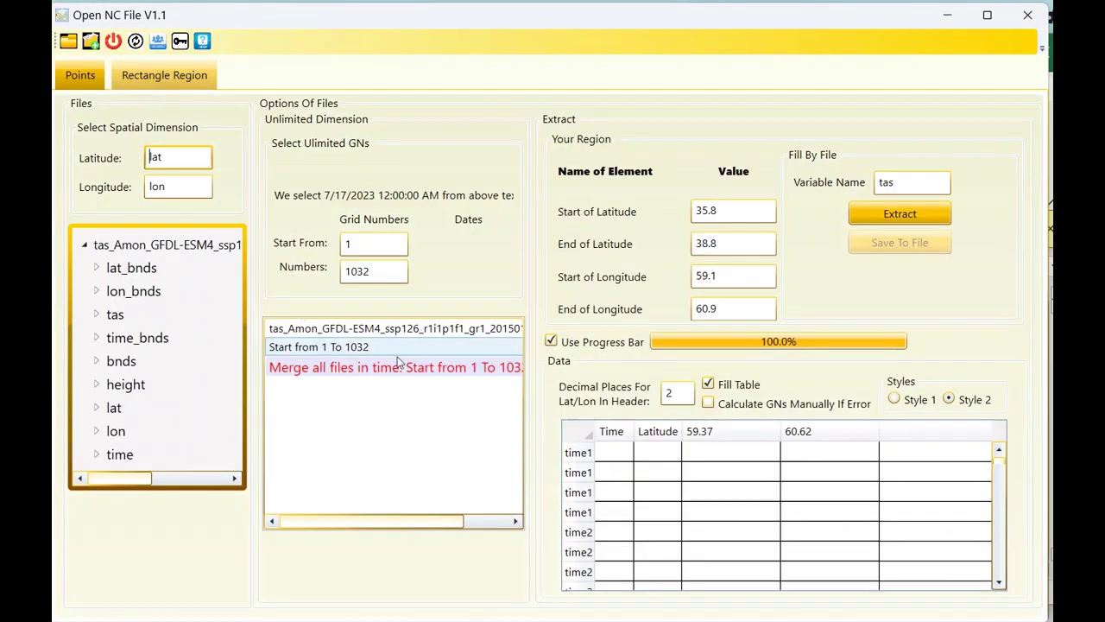
left_click_drag(393, 521, 438, 520)
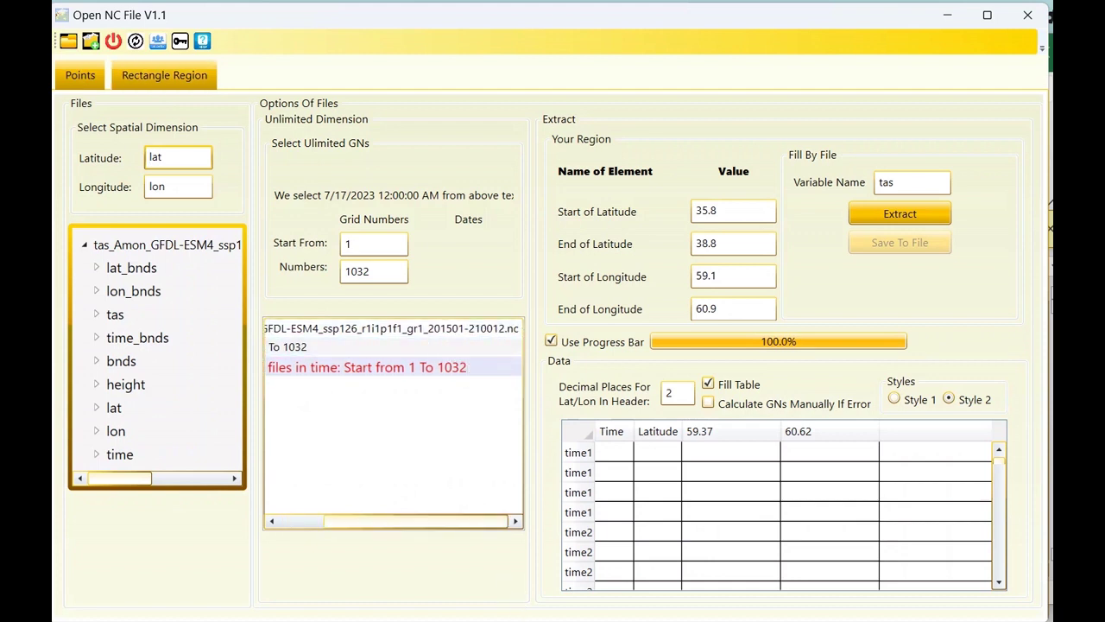
Return to miroc6_tas.csv in Excel and enter the start date 2015-1-15 in B9.
left_click(924, 618)
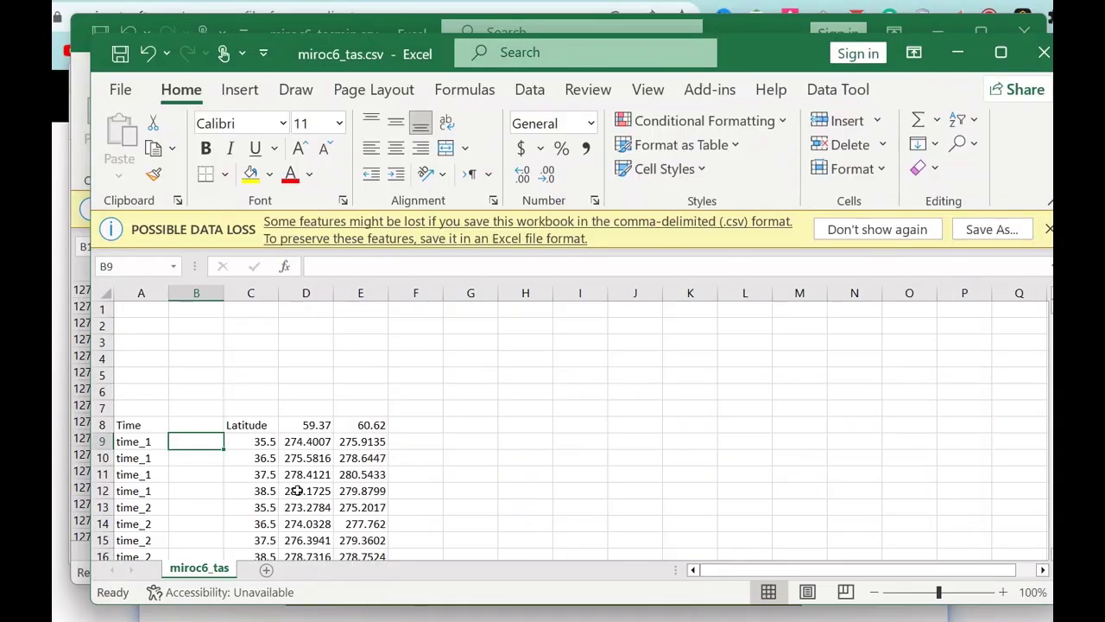
type("2015-1-15")
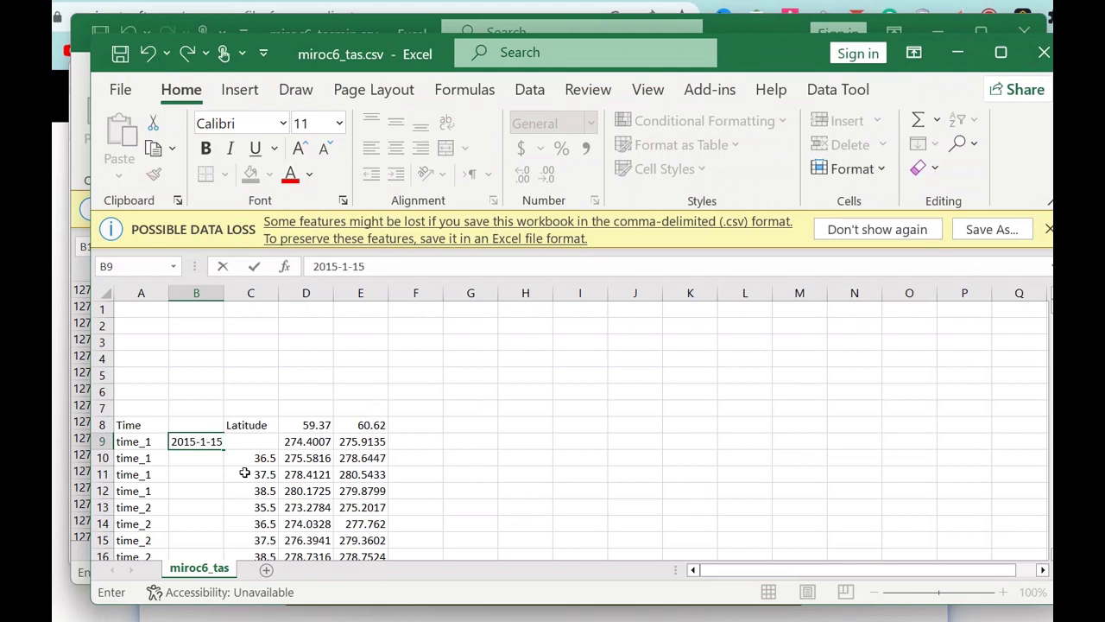
key("Return")
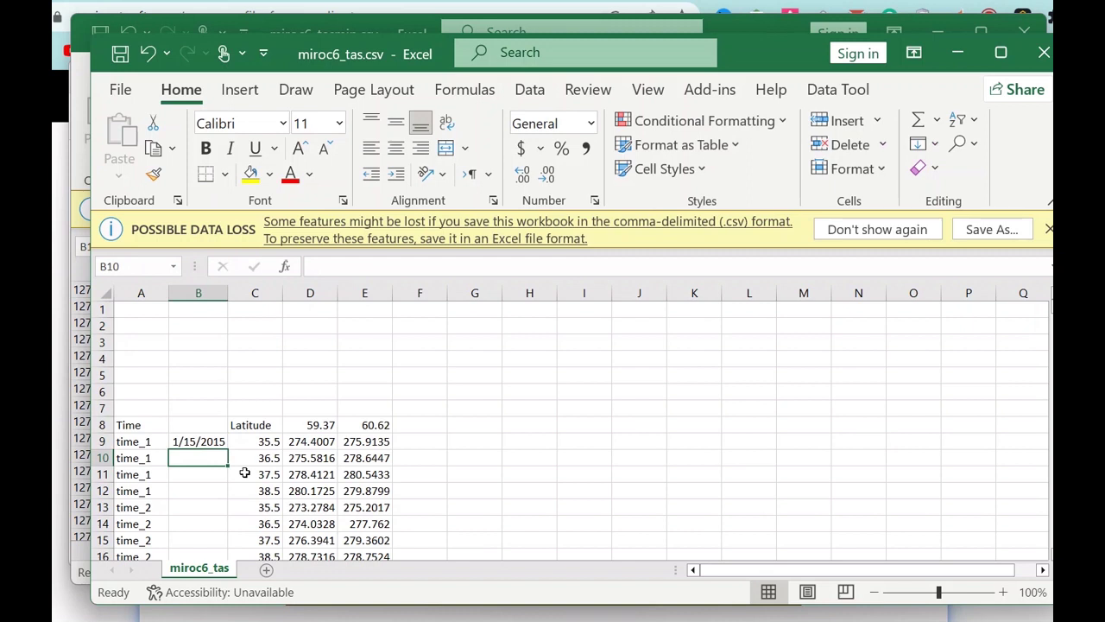
Enter the formula =EOMONTH(B9,1) in B10 to generate the next monthly date.
type("=e")
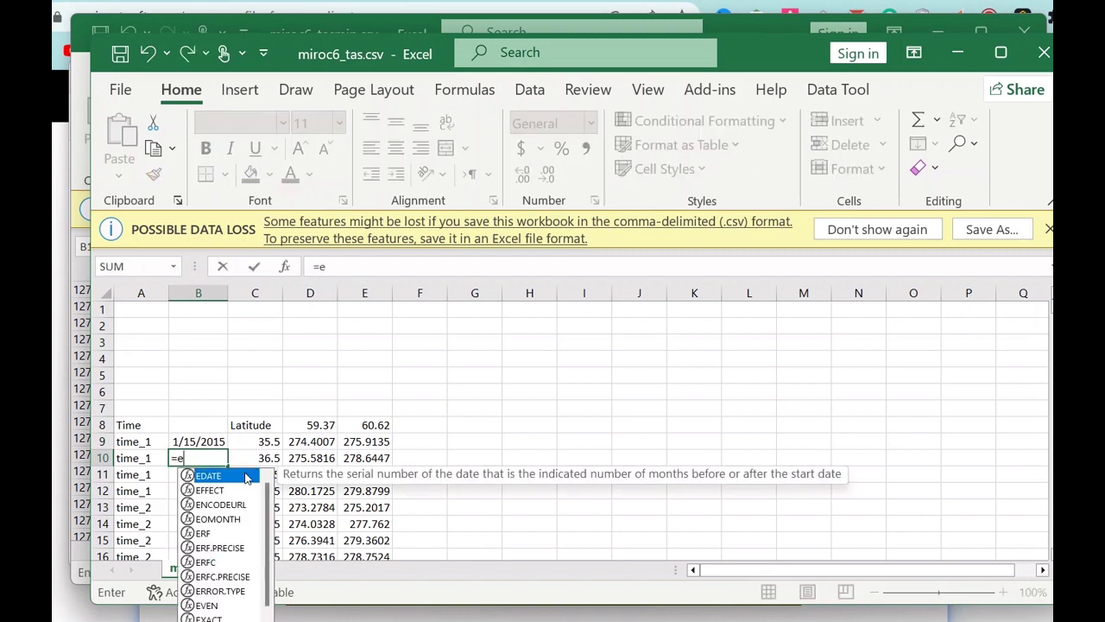
type("om")
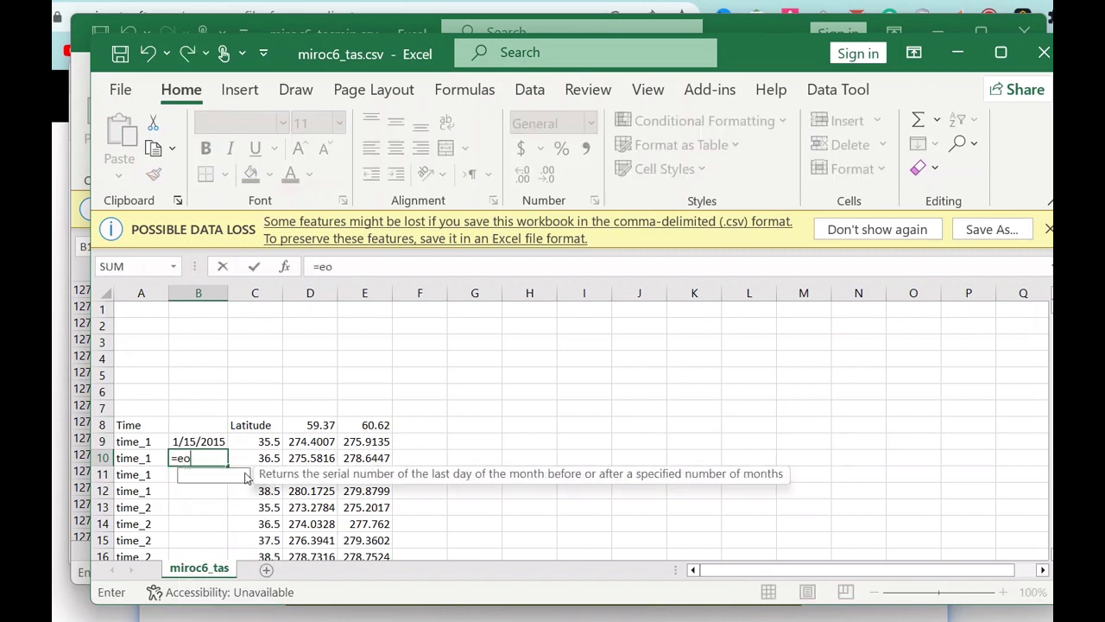
double_click(220, 476)
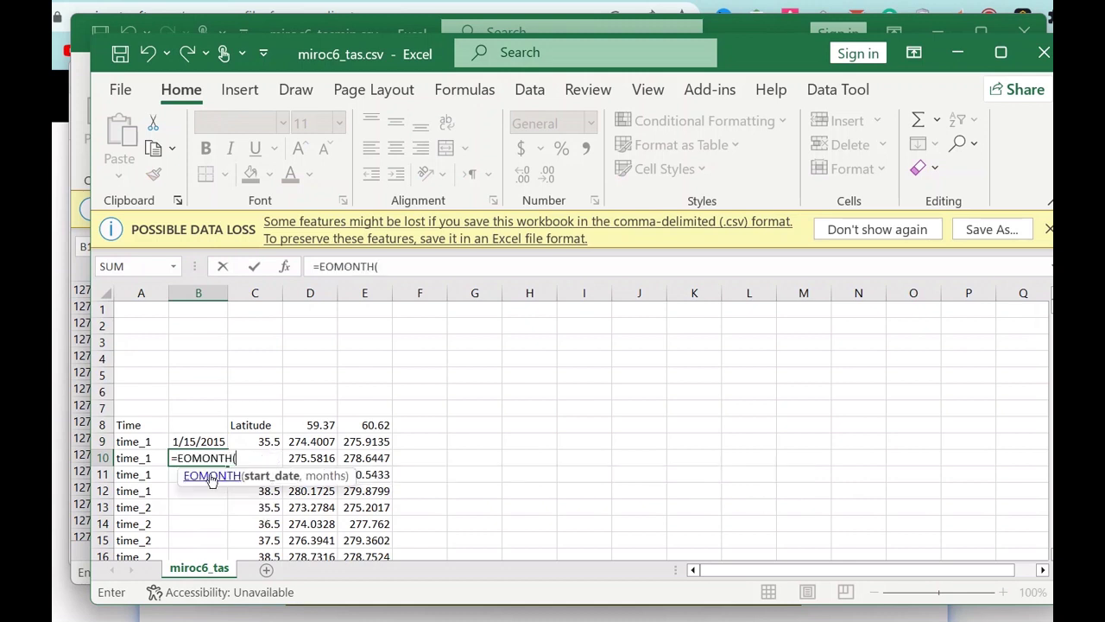
left_click(196, 443)
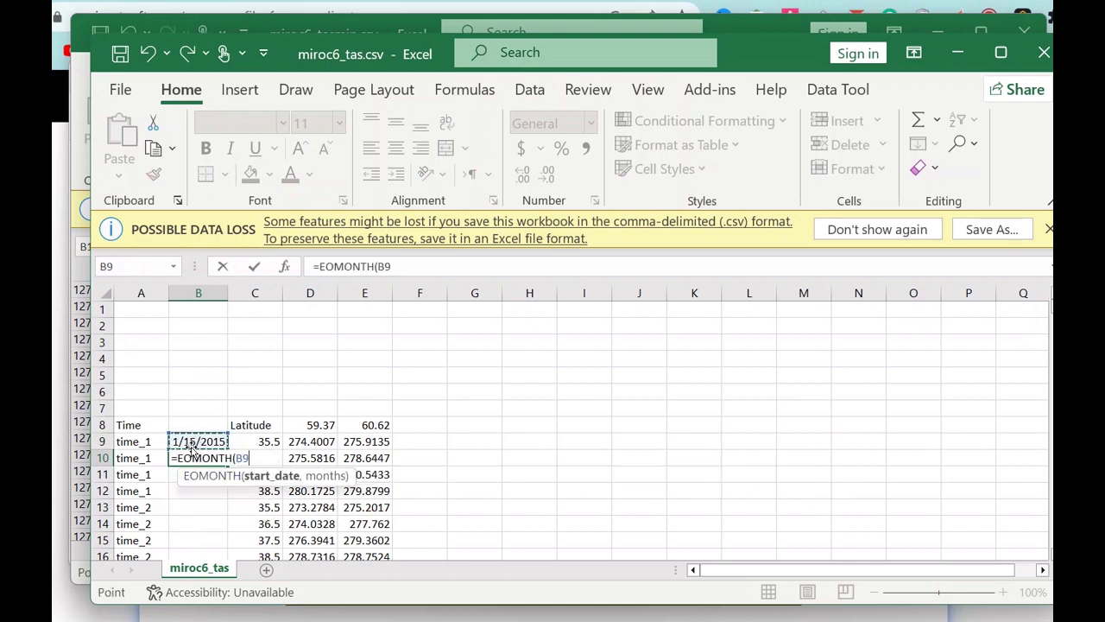
type(",1")
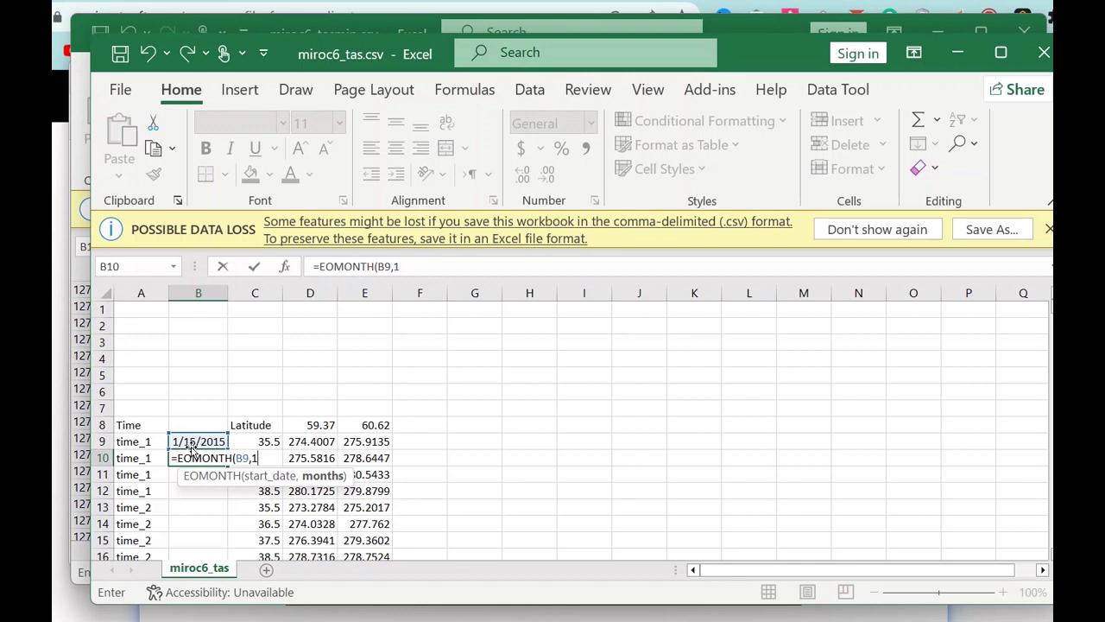
type(")")
key("Return")
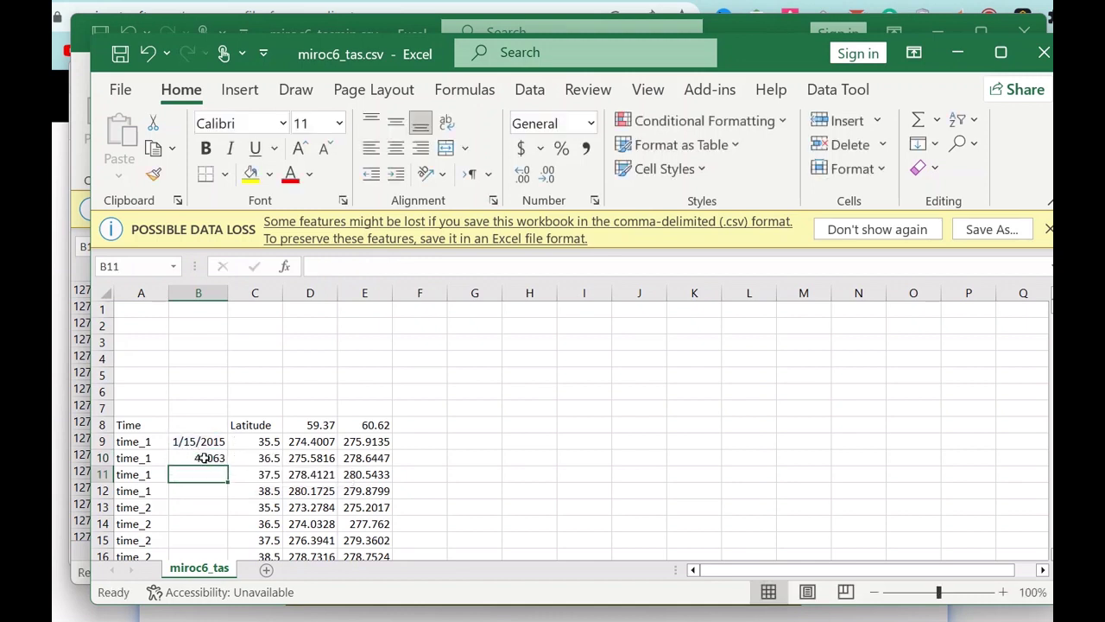
Format B10 as Short Date and fill its formula down column B for all remaining data rows.
left_click(199, 458)
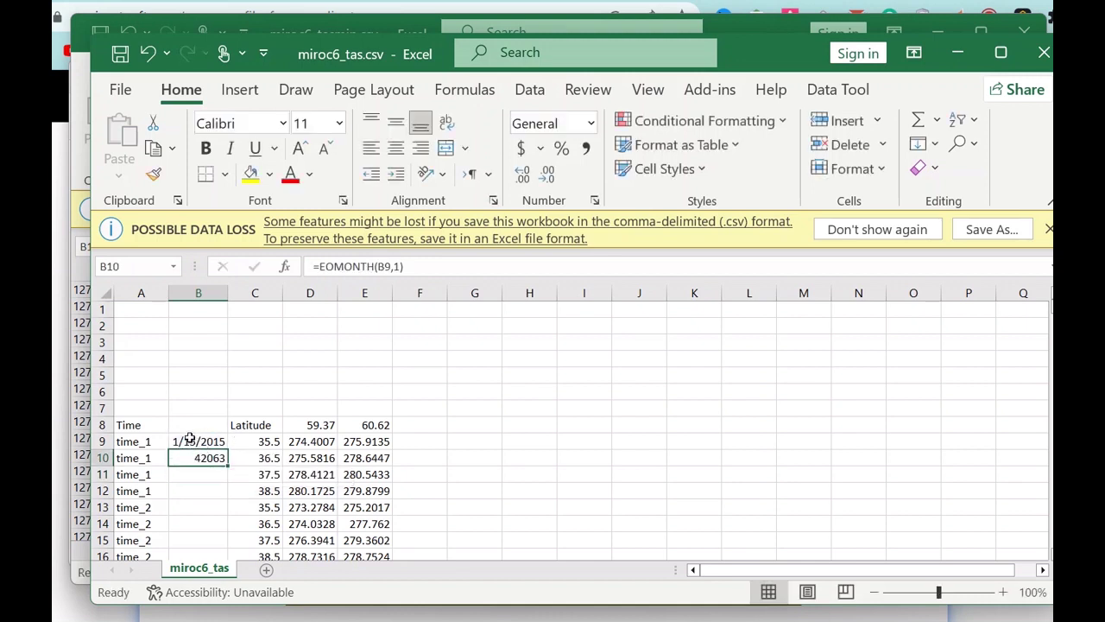
left_click(590, 122)
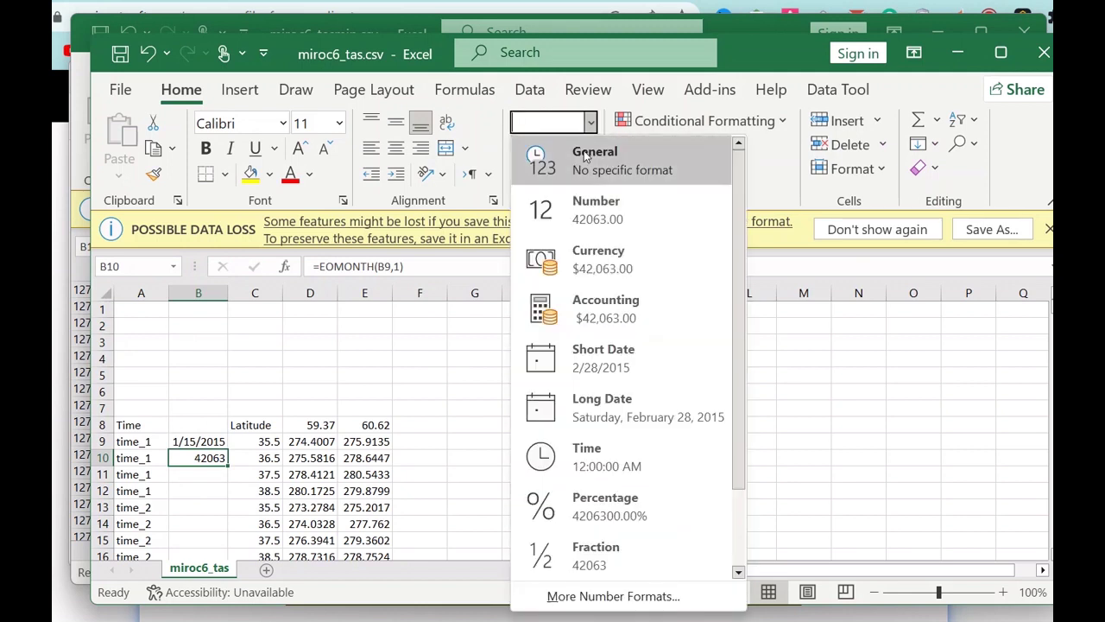
left_click(616, 369)
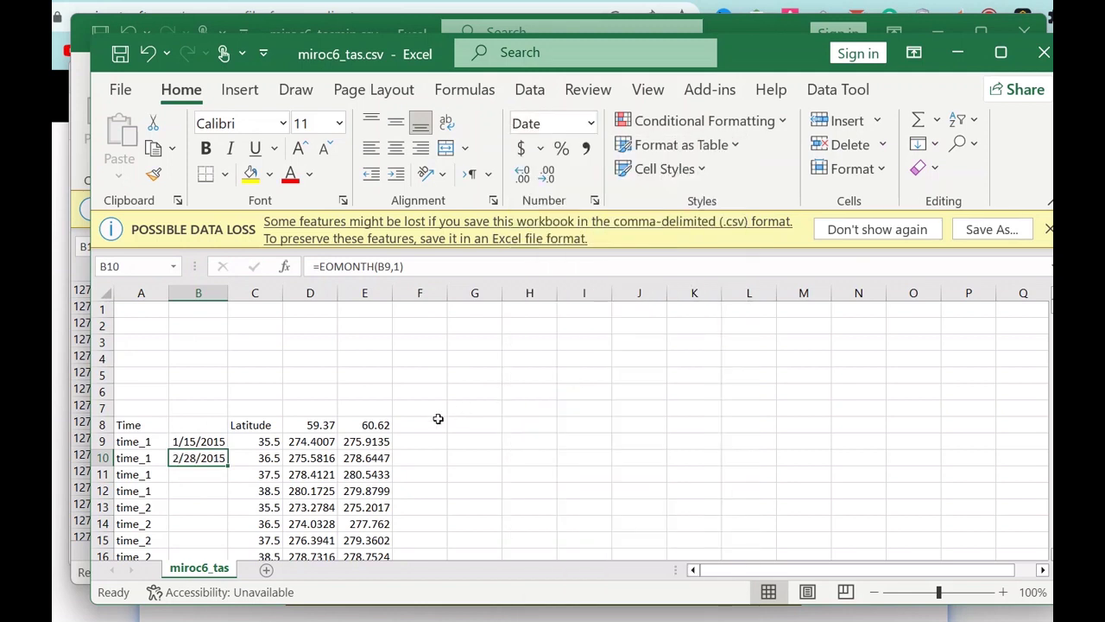
double_click(228, 468)
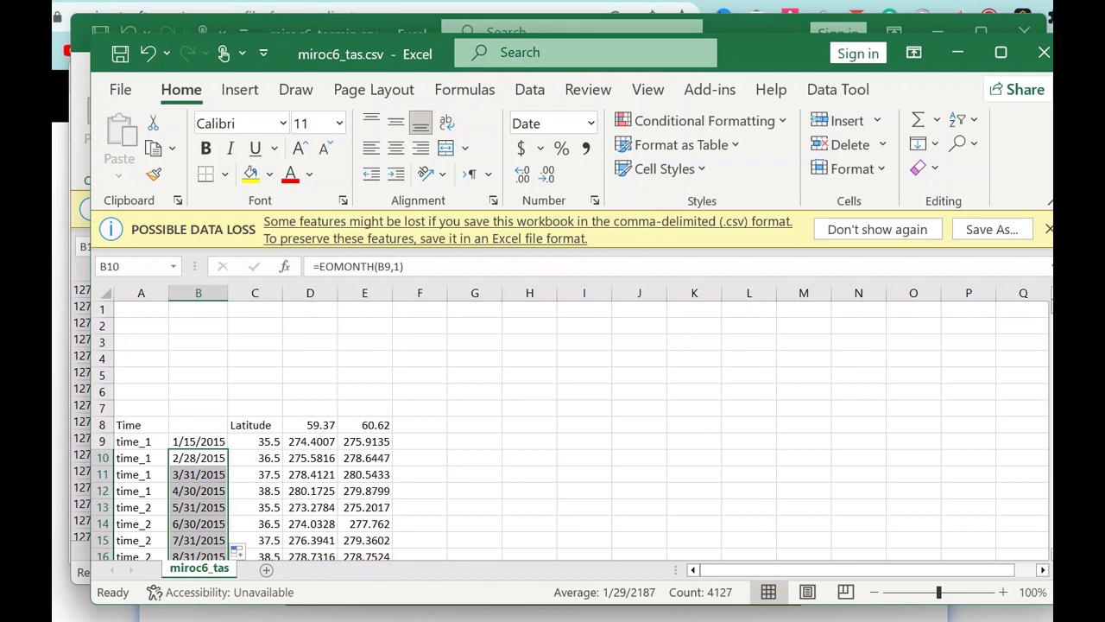
Check the filled dates down to the last data row and fit column B's width to them.
left_click_drag(1048, 311, 1048, 553)
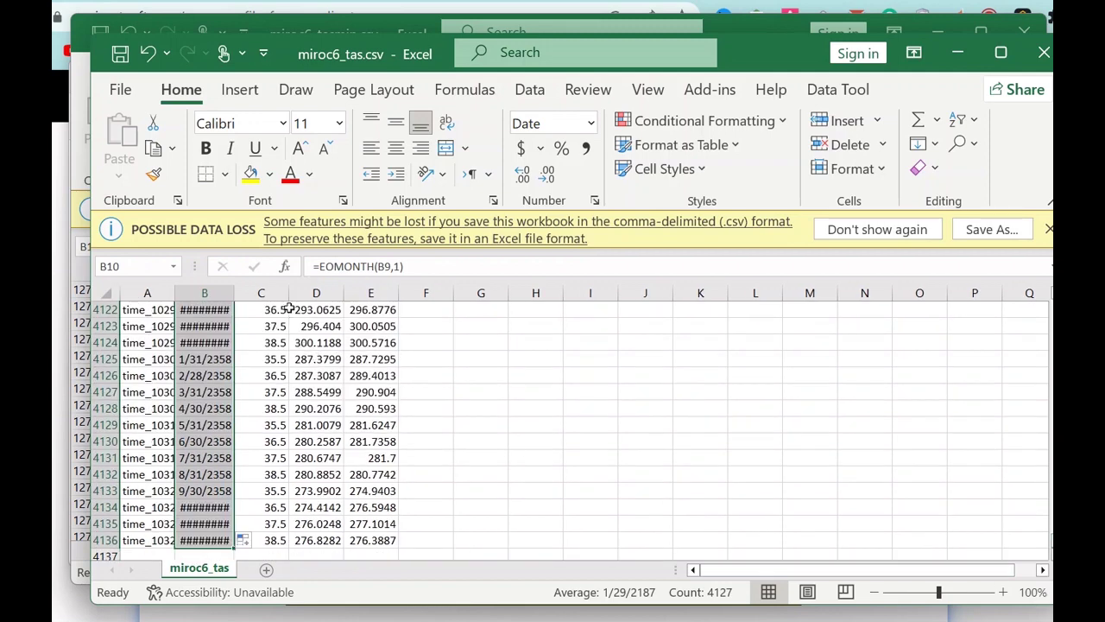
double_click(231, 295)
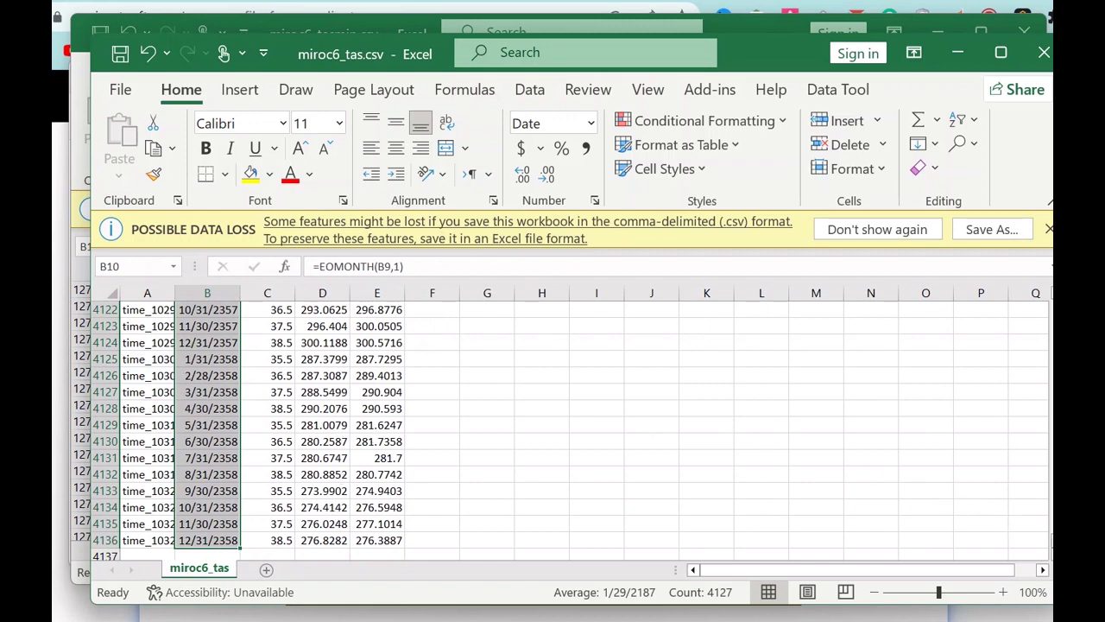
left_click_drag(1044, 430, 1041, 283)
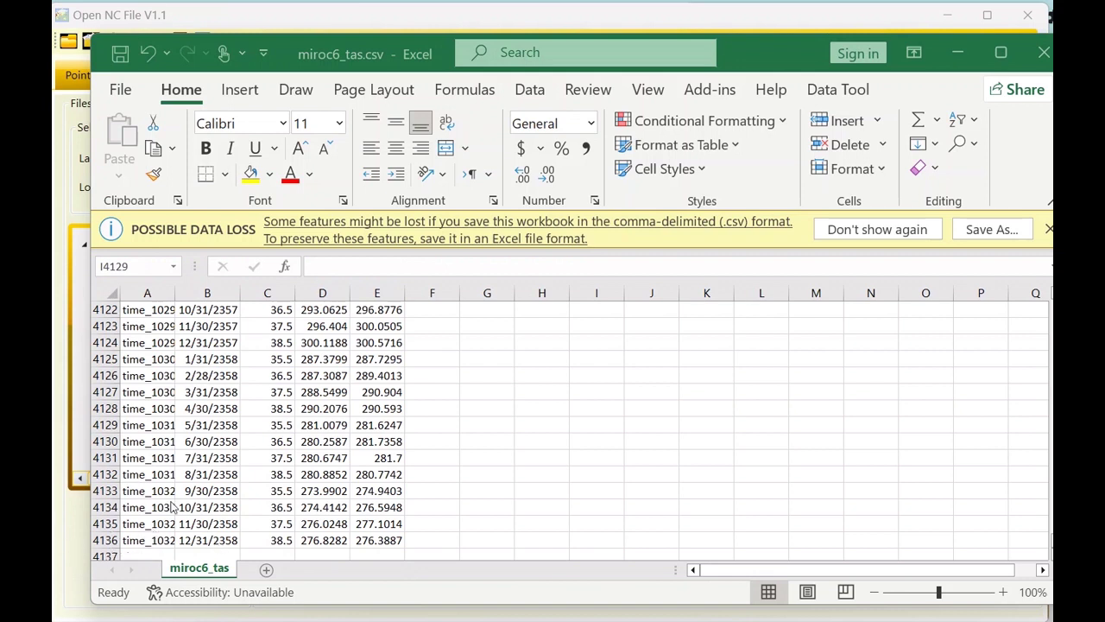
Examine the last time label, time_1032, and the rows that share it in column A.
left_click(164, 541)
left_click(164, 542)
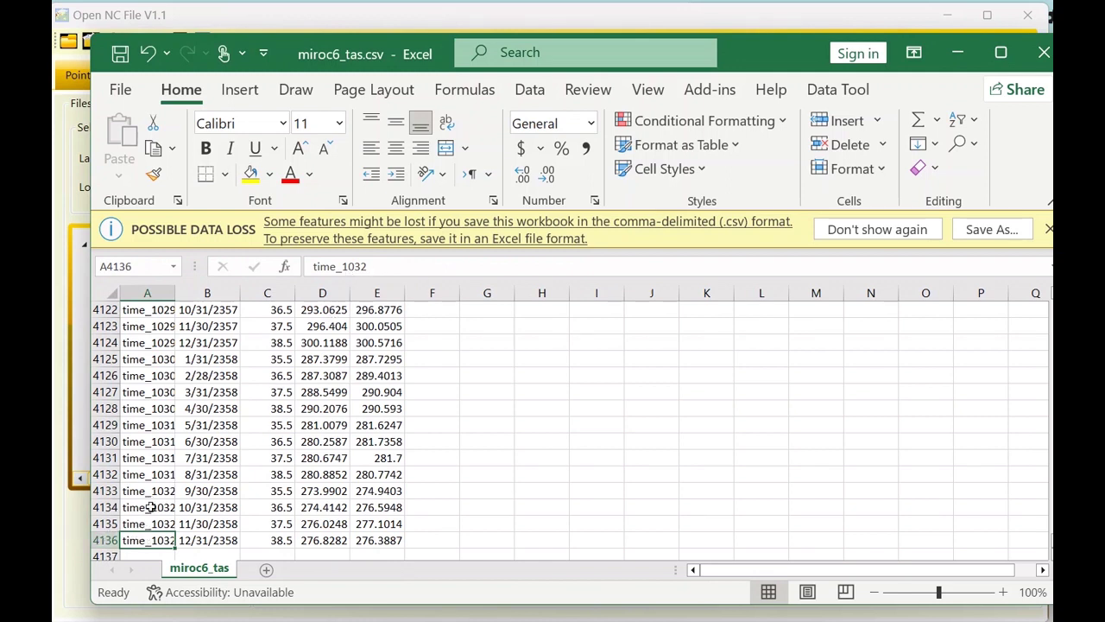
left_click_drag(151, 507, 151, 537)
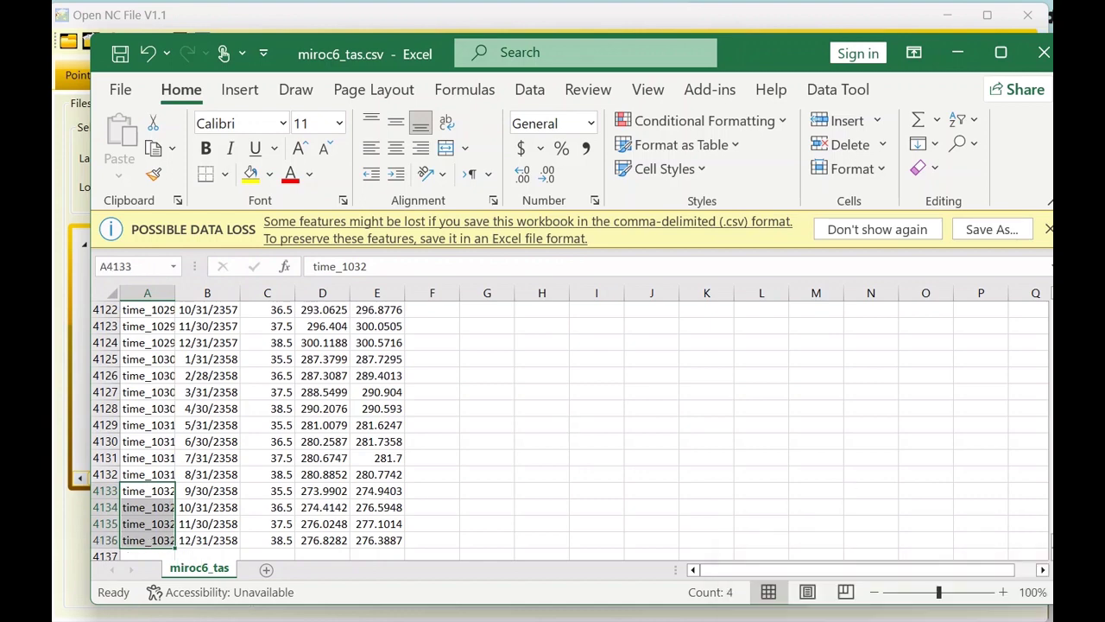
Switch to Open NC File, change the output style to Style 1, and extract the tas data for the region again.
left_click(868, 617)
left_click(895, 399)
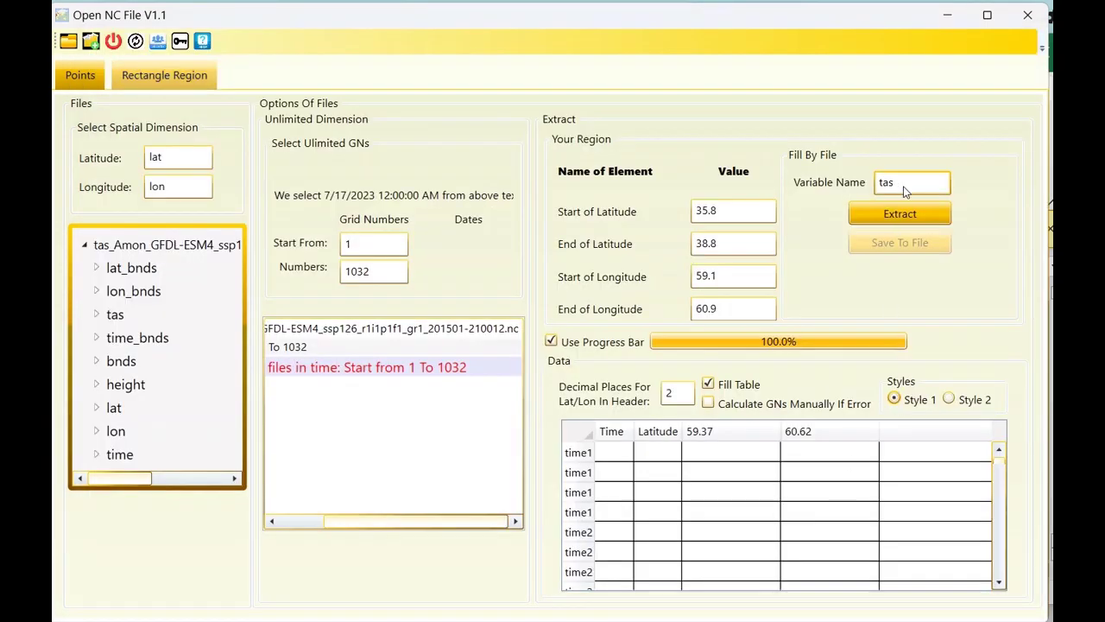
left_click(890, 216)
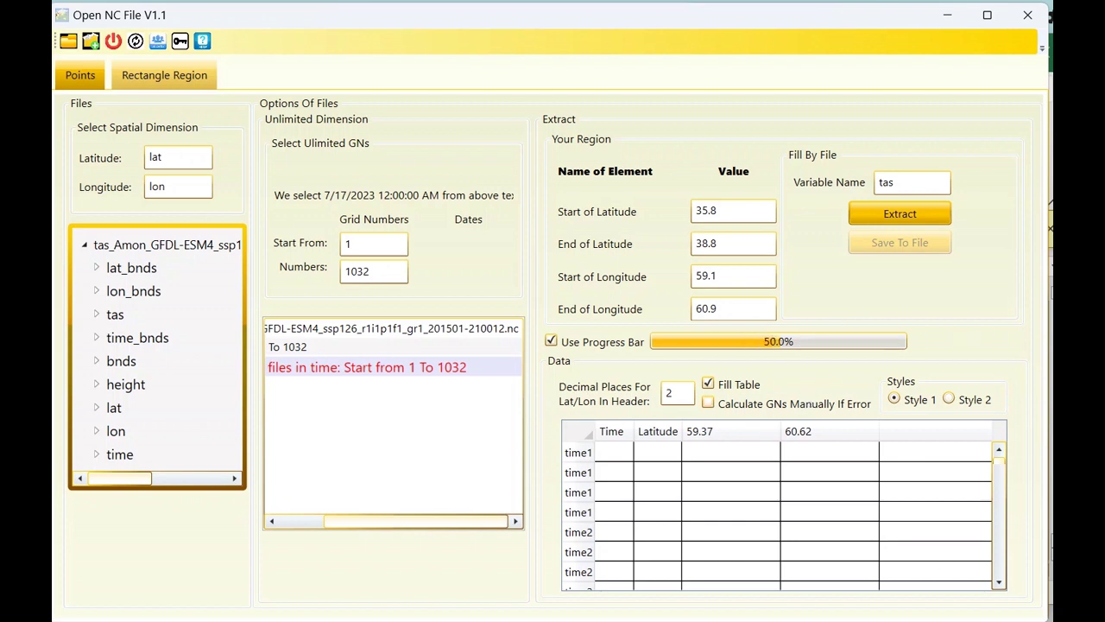
Back in miroc6_tas.csv, copy the first two dates from B9:B10 to H9:H10 and fit column H's width to them.
left_click(976, 614)
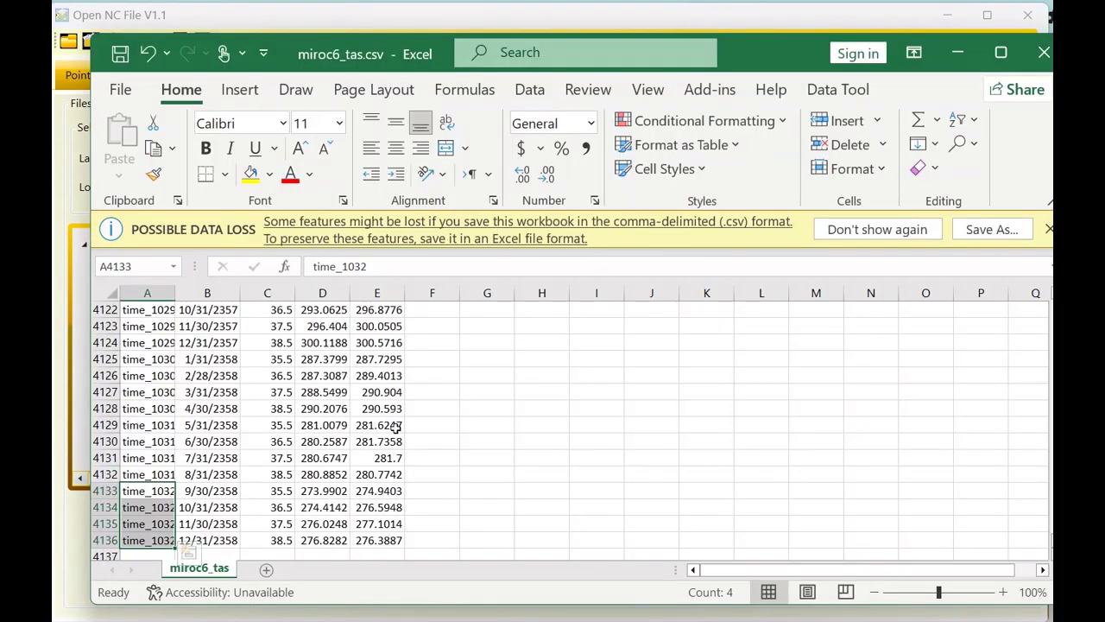
scroll(440, 453, "up", 5)
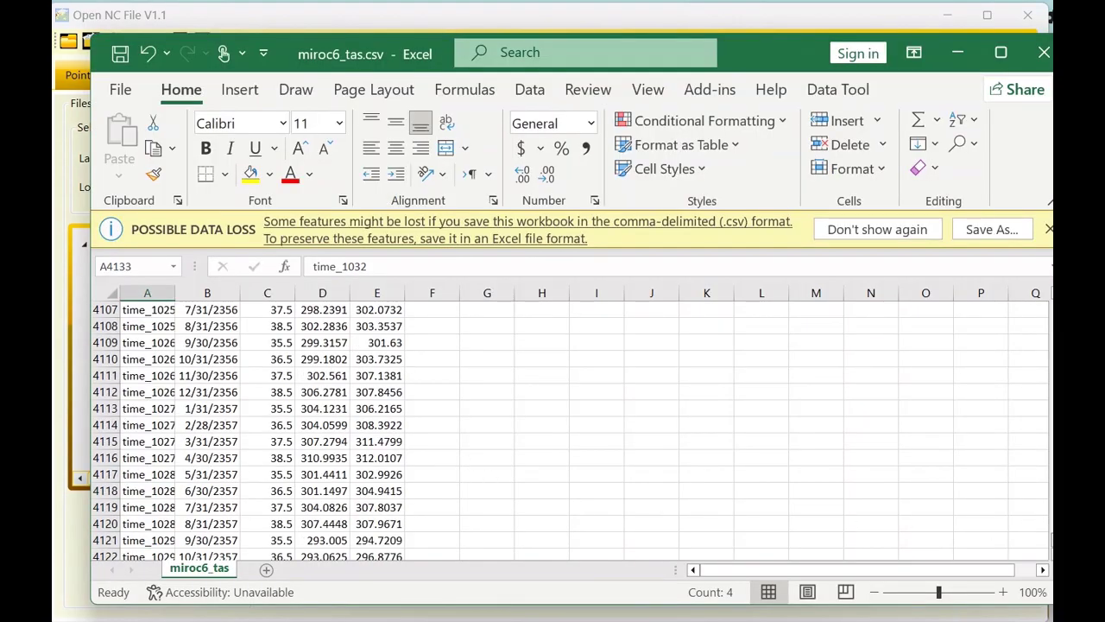
left_click_drag(1050, 535, 1050, 304)
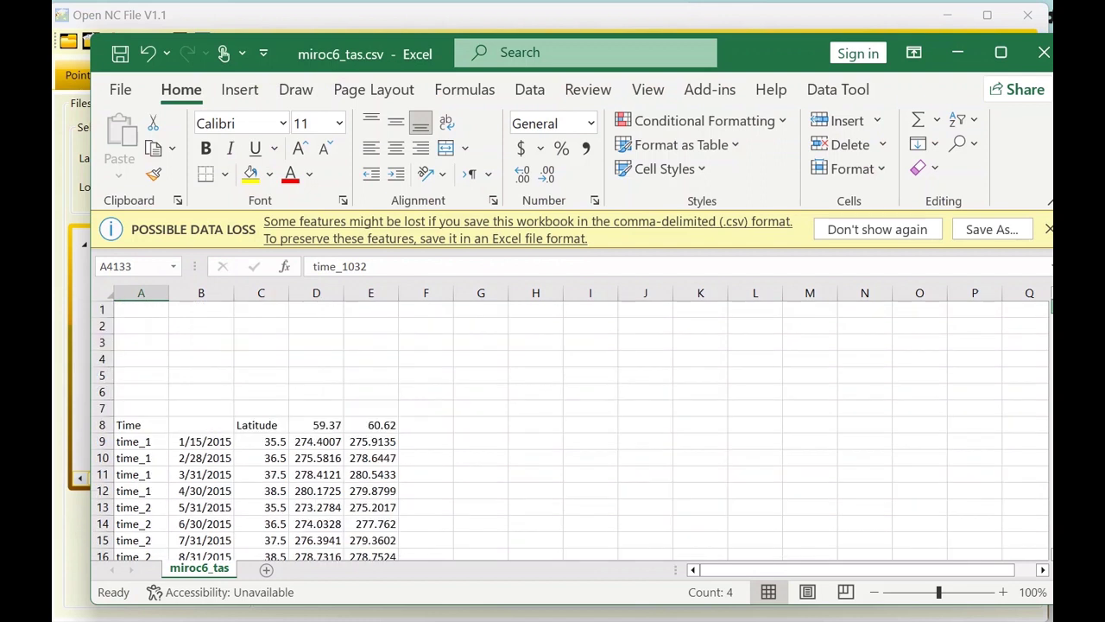
left_click_drag(206, 441, 221, 458)
key("ctrl+c")
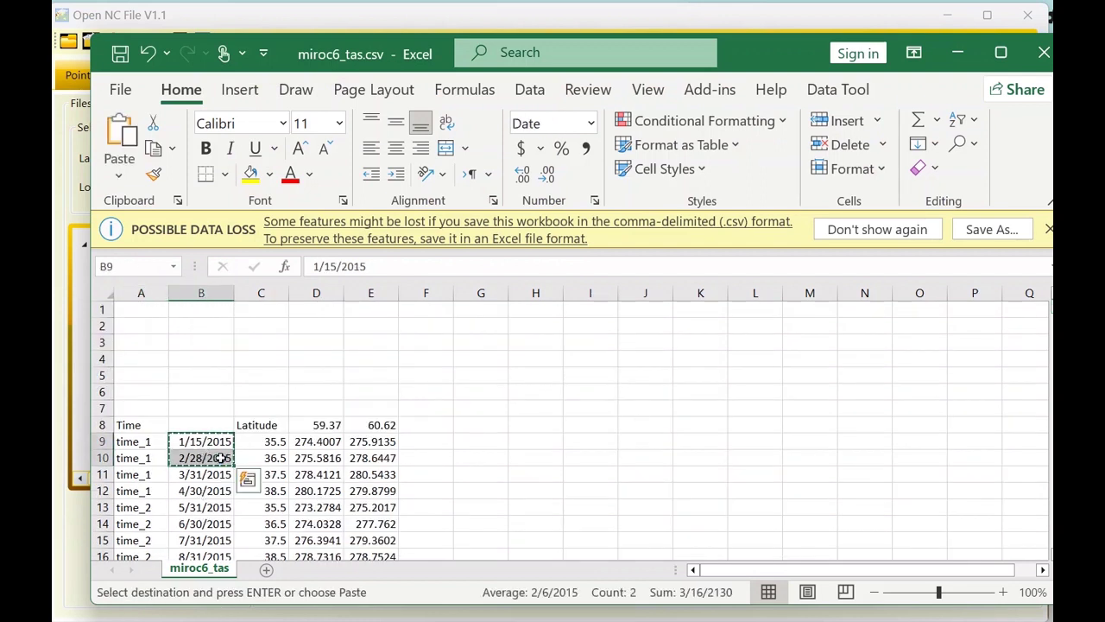
left_click(526, 441)
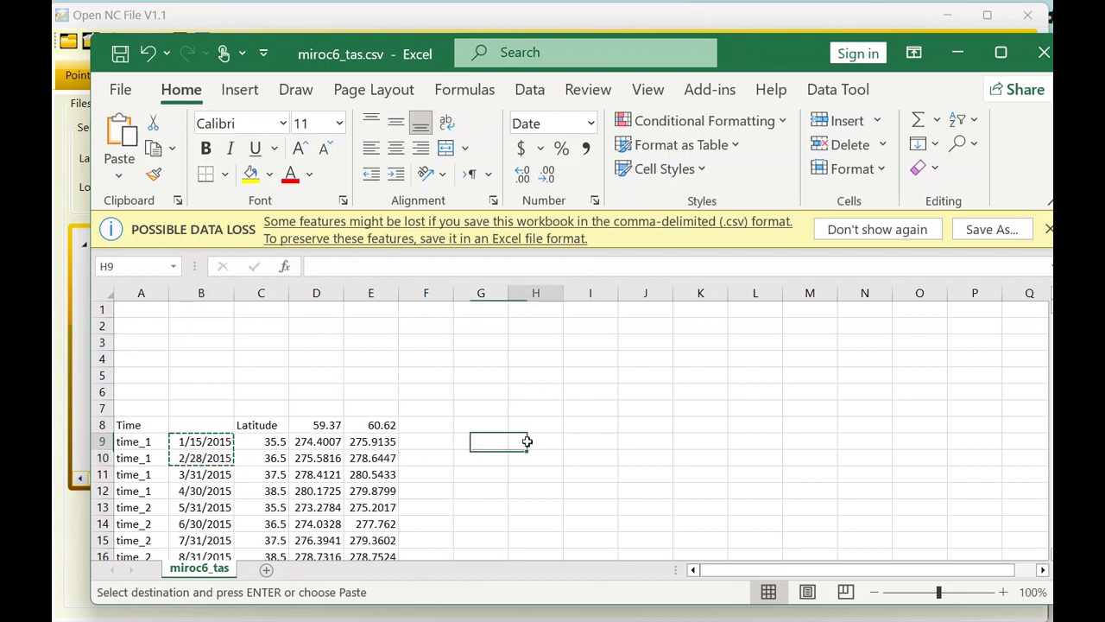
key("ctrl+v")
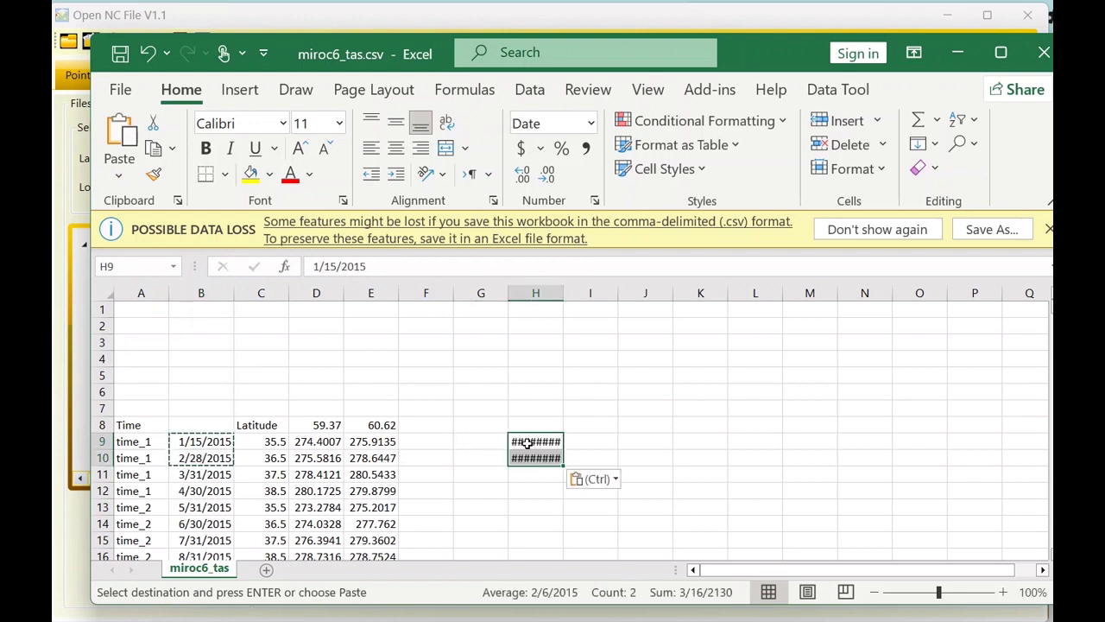
double_click(564, 293)
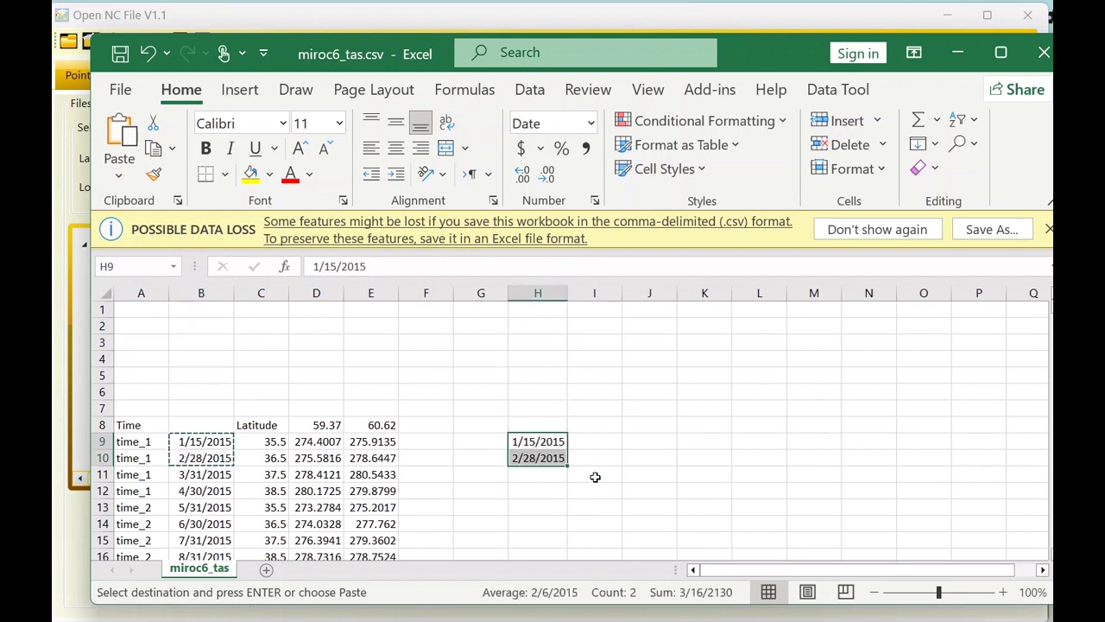
left_click(554, 494)
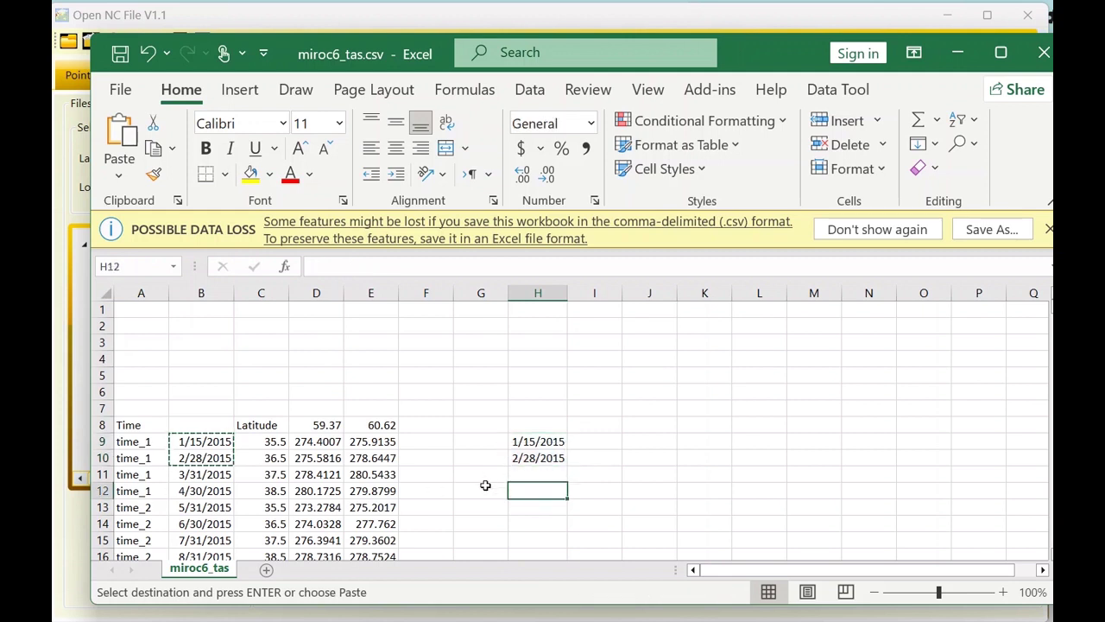
Move the two starting dates from H9:H10 up to H1:H2.
left_click(533, 457)
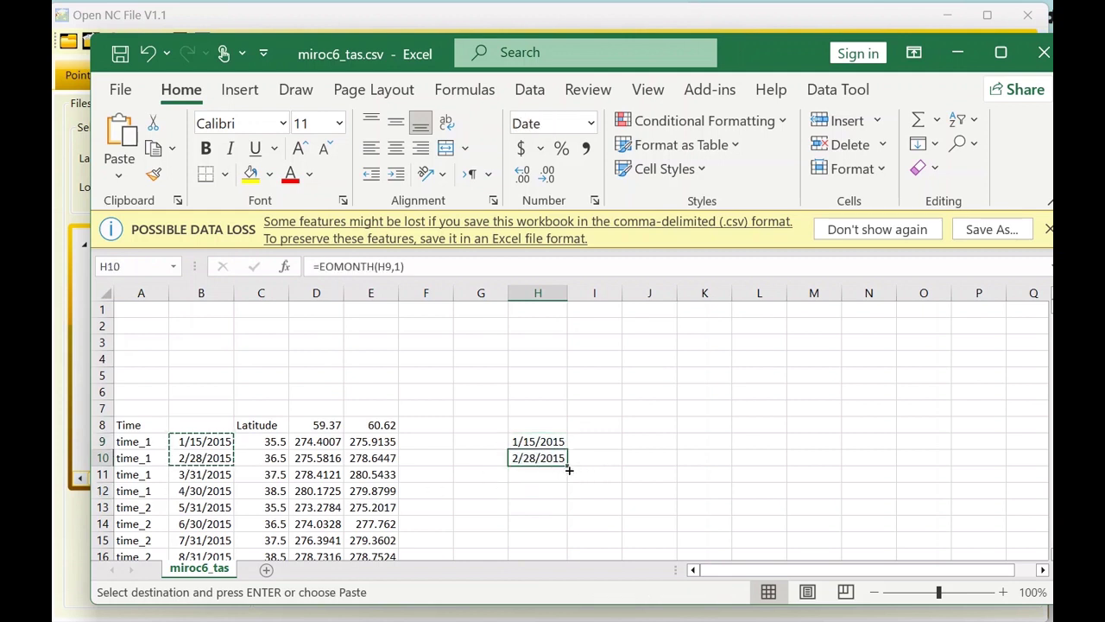
left_click_drag(544, 442, 542, 456)
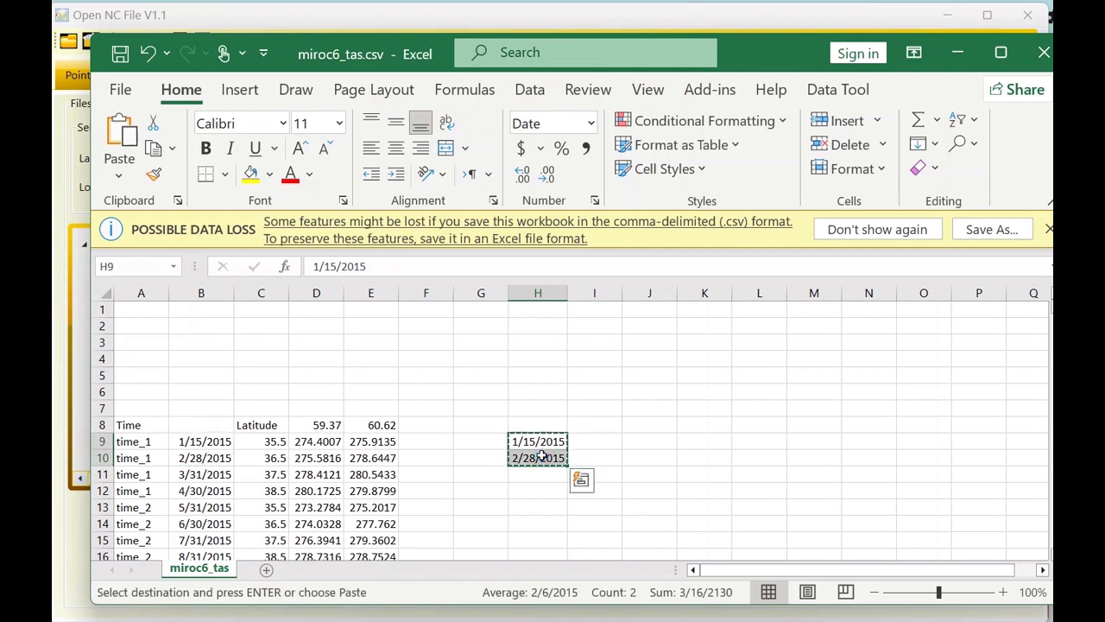
key("ctrl+c")
key("Up")
key("Up")
key("Up")
key("Up")
key("Up")
key("Up")
key("Up")
key("Up")
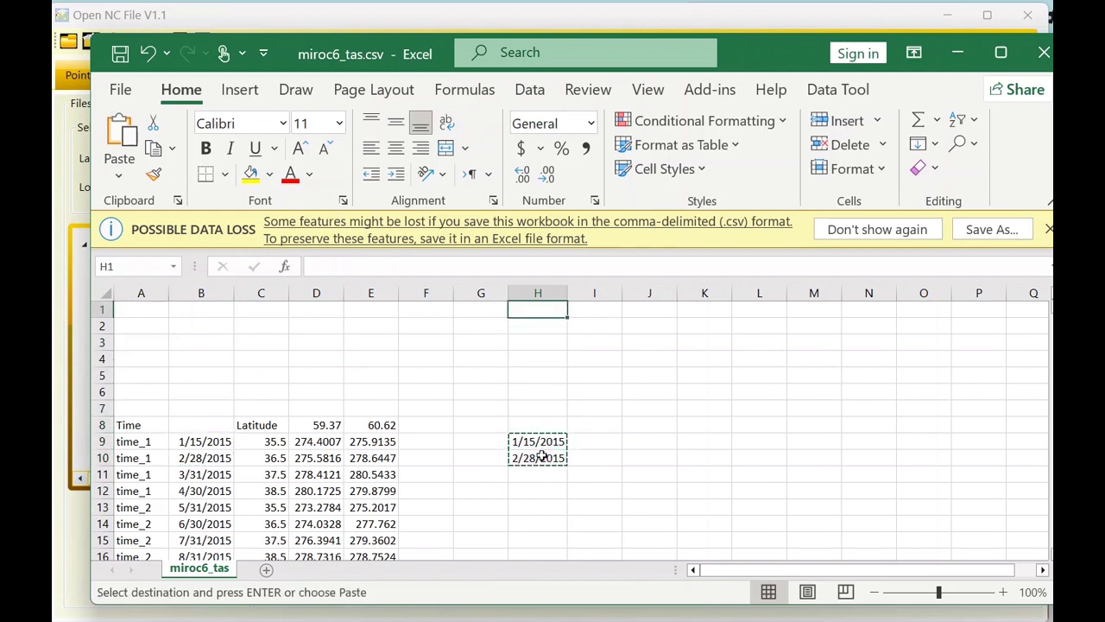
key("Return")
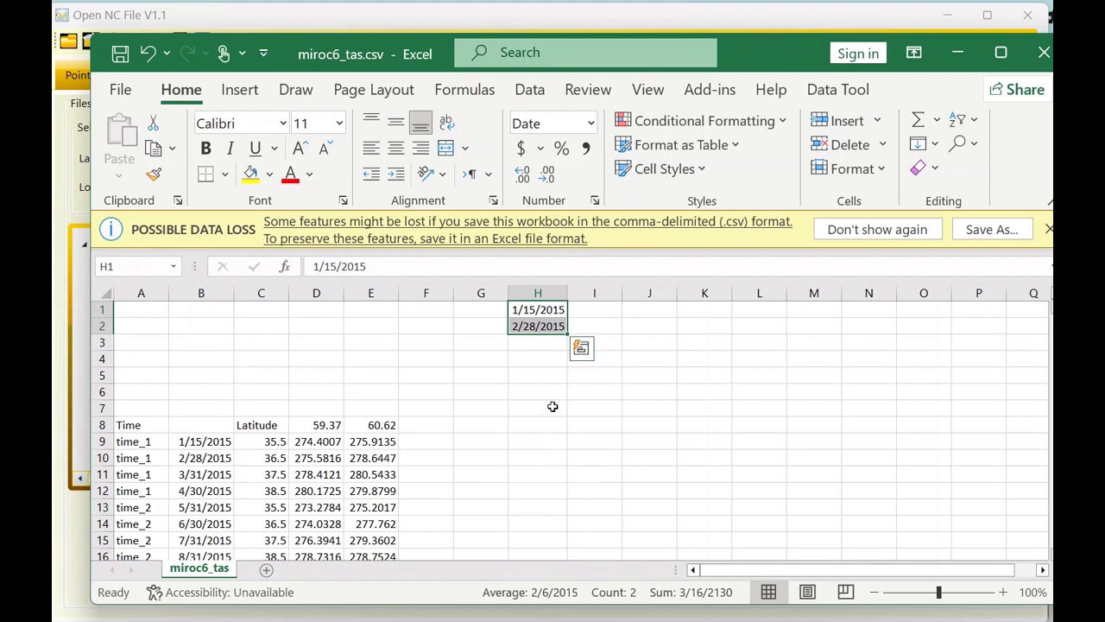
Fill the EOMONTH formula in H2 down to row 1032 and fit column H's width to the dates.
left_click(549, 328)
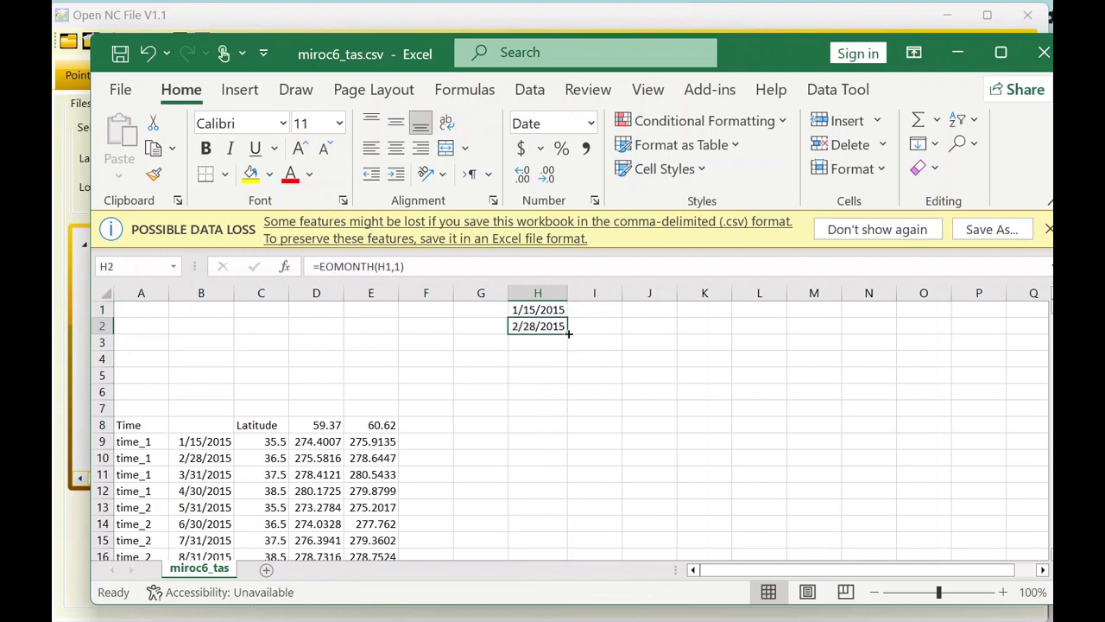
left_click_drag(568, 335, 557, 588)
mouse_move(565, 474)
left_mouse_down()
mouse_move(572, 532)
mouse_move(575, 455)
left_mouse_up()
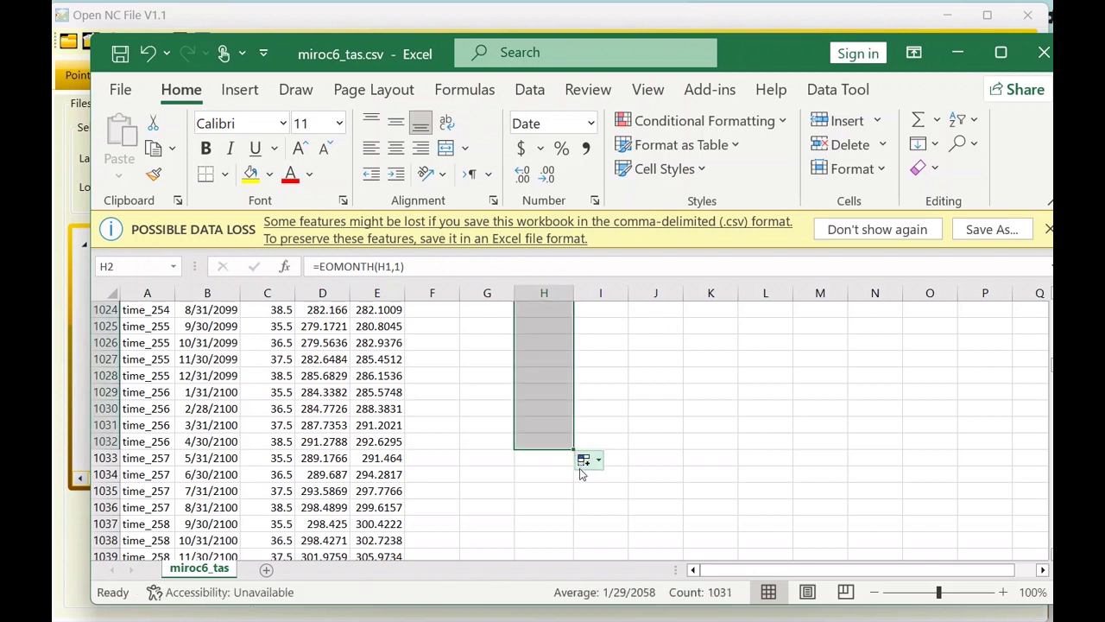
double_click(573, 293)
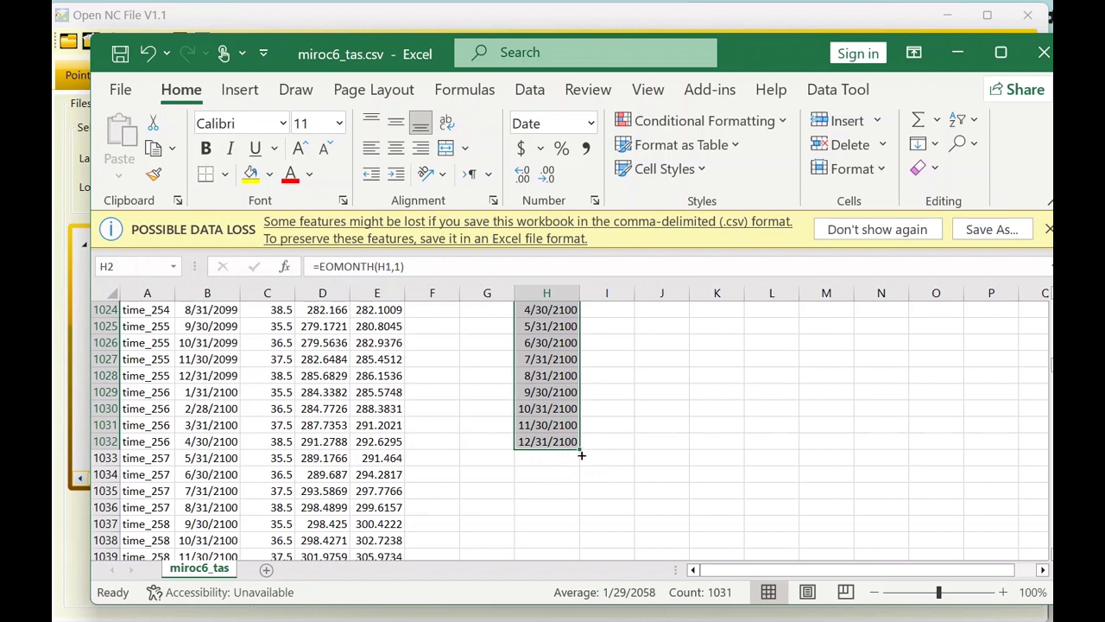
Copy the whole of column H and paste it as values into columns I, J and K.
key("ctrl+c")
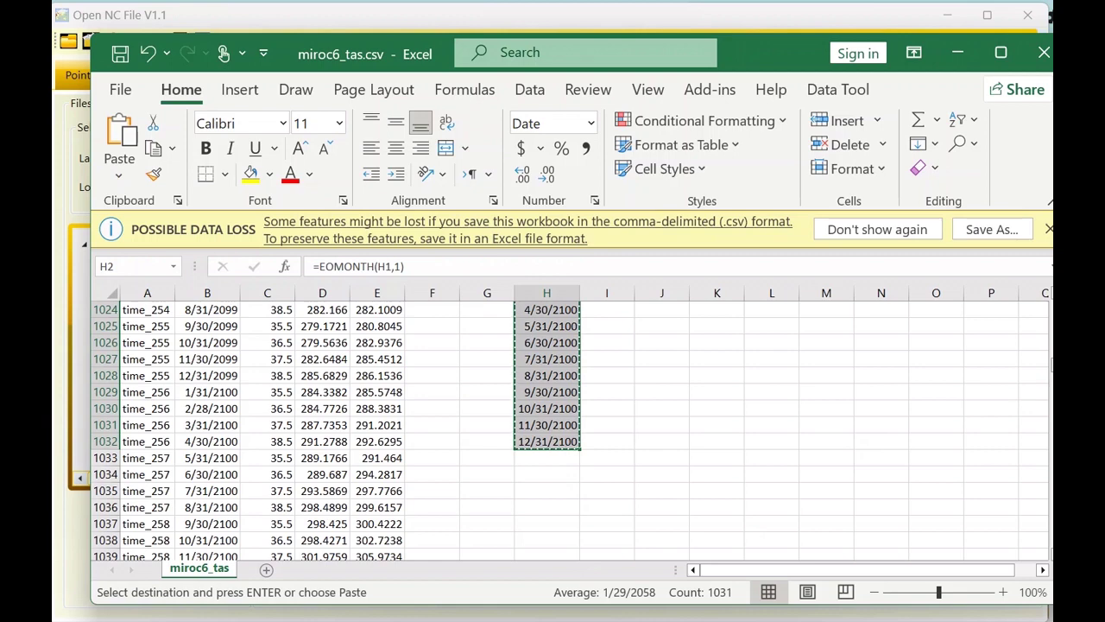
scroll(572, 424, "up", 20)
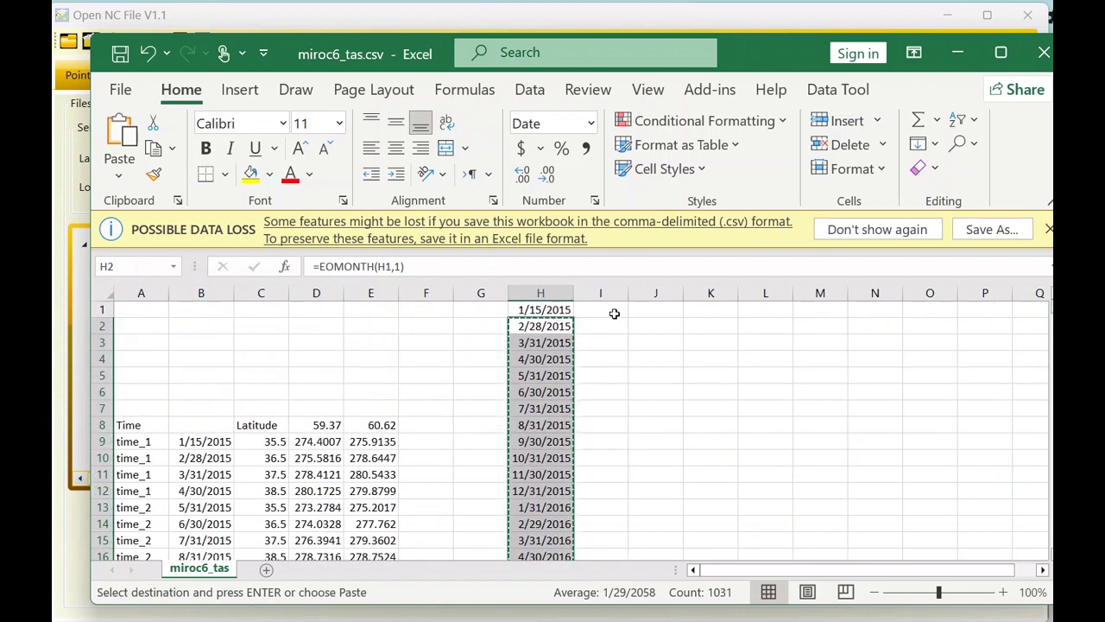
left_click(546, 291)
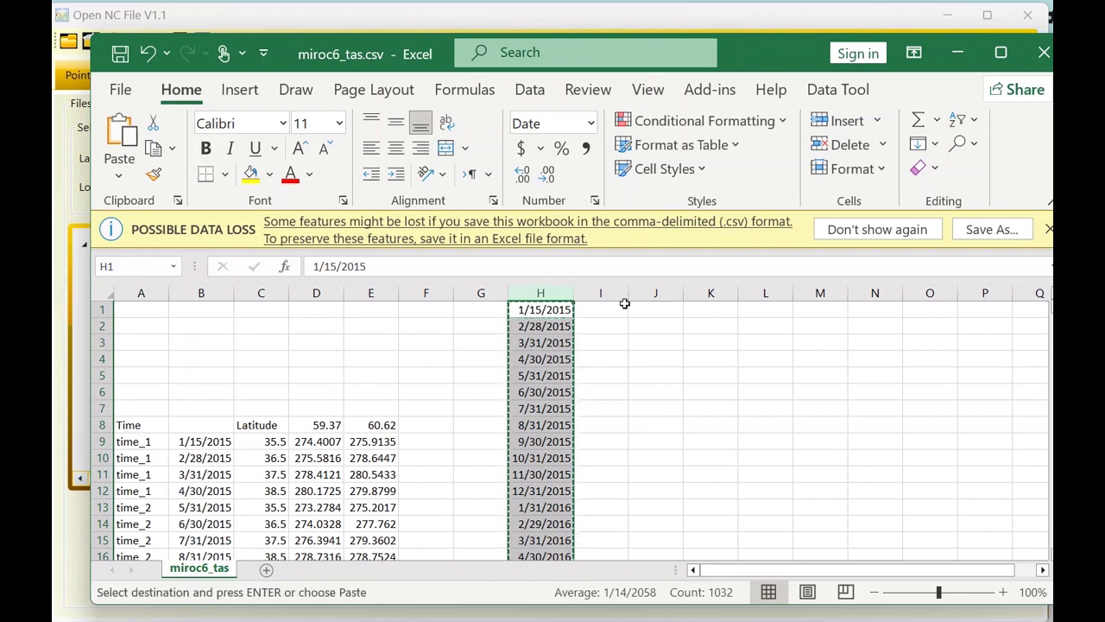
left_click(601, 293)
right_click(601, 294)
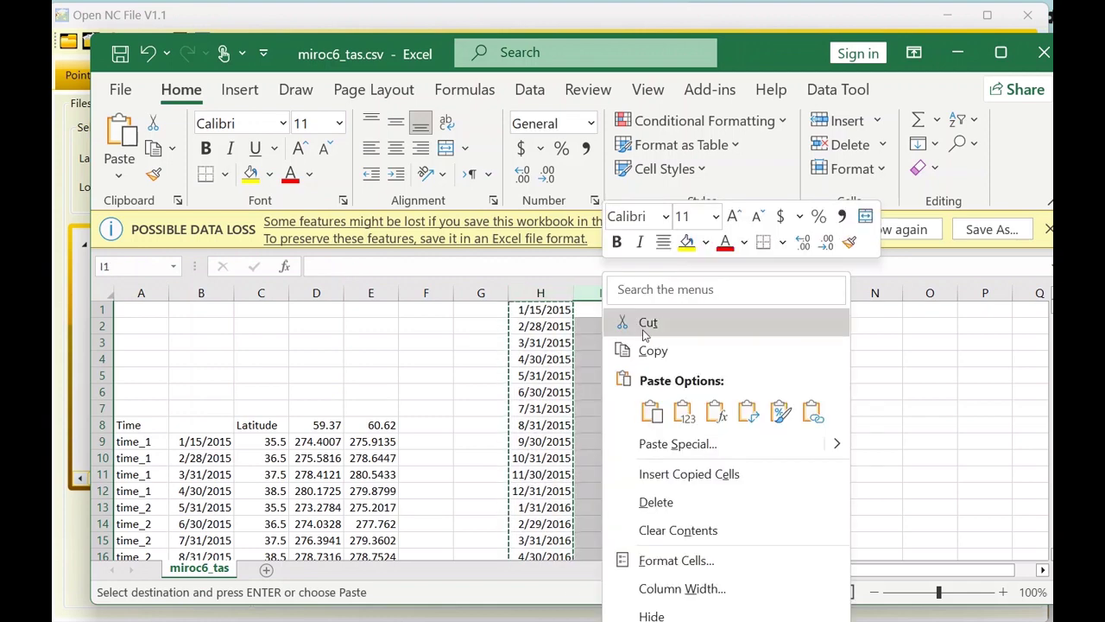
left_click(683, 410)
right_click(659, 294)
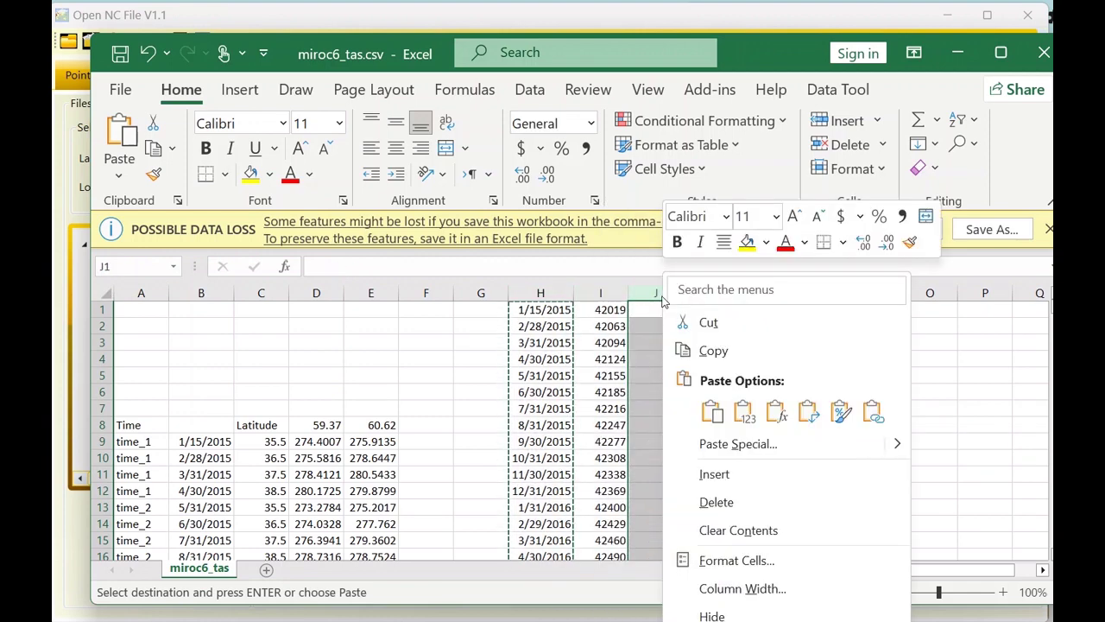
left_click(740, 412)
right_click(711, 293)
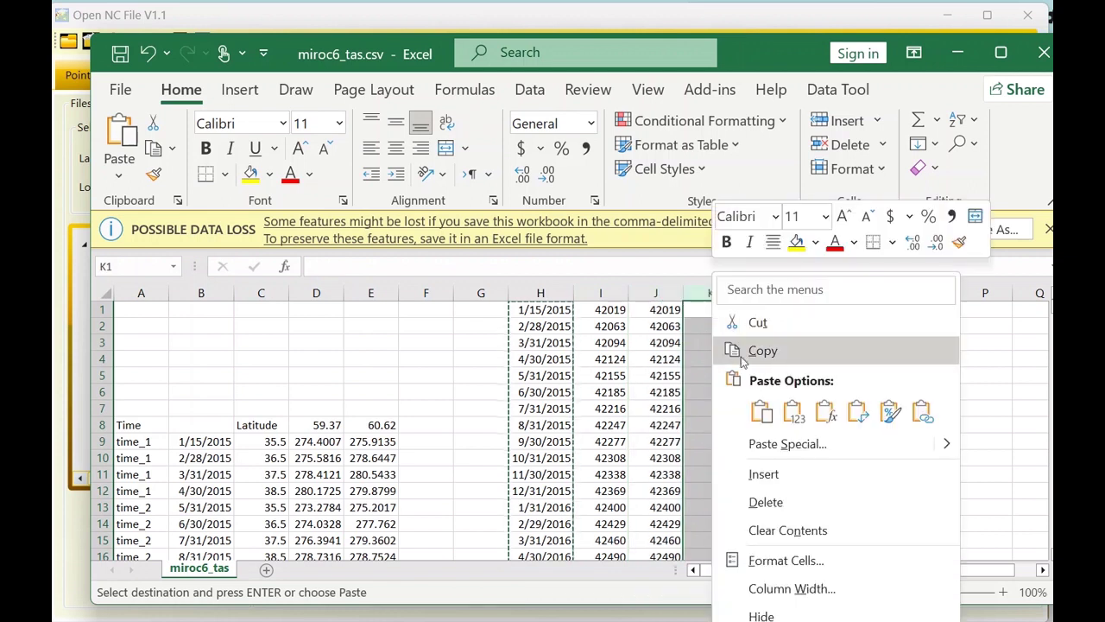
left_click(791, 412)
Select the date block in columns H to K and reshape it into a single column with the R2D tool.
left_click(549, 375)
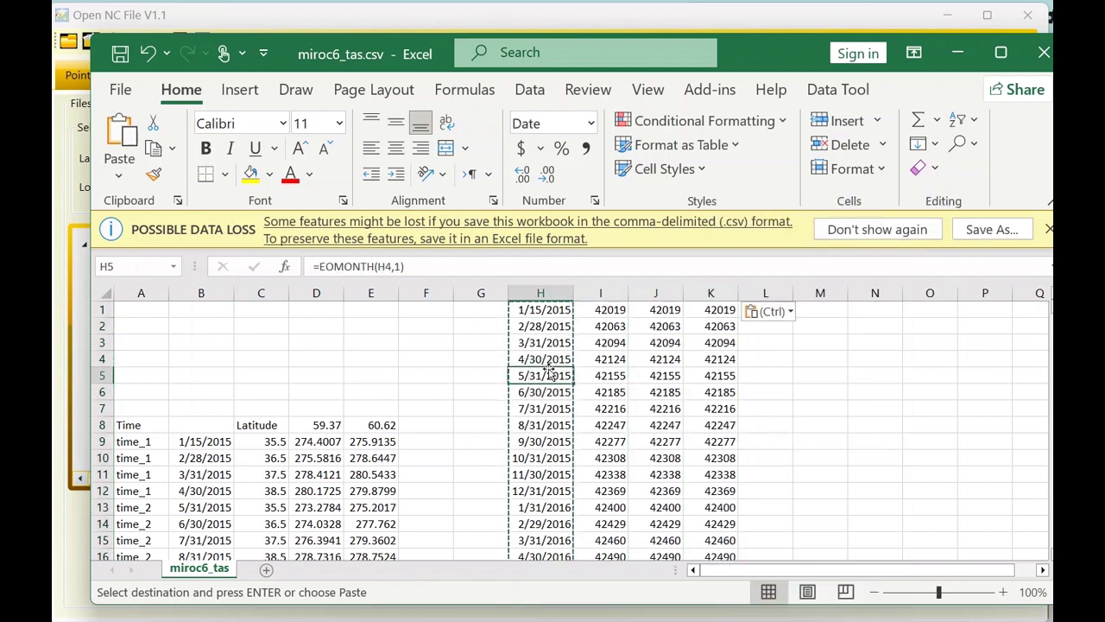
key("ctrl+a")
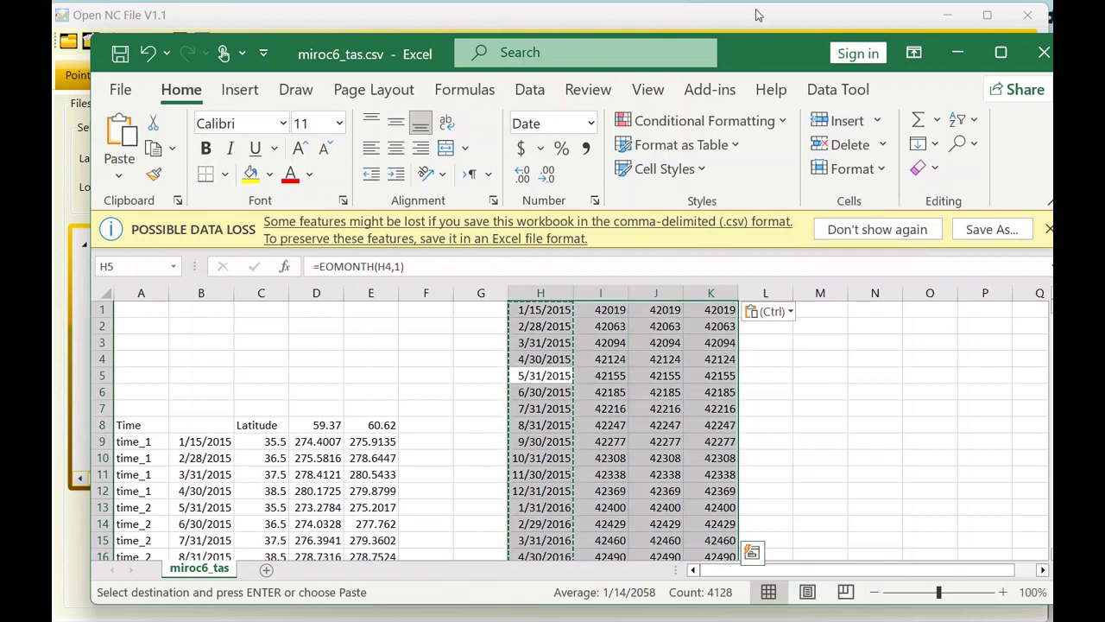
left_click(836, 92)
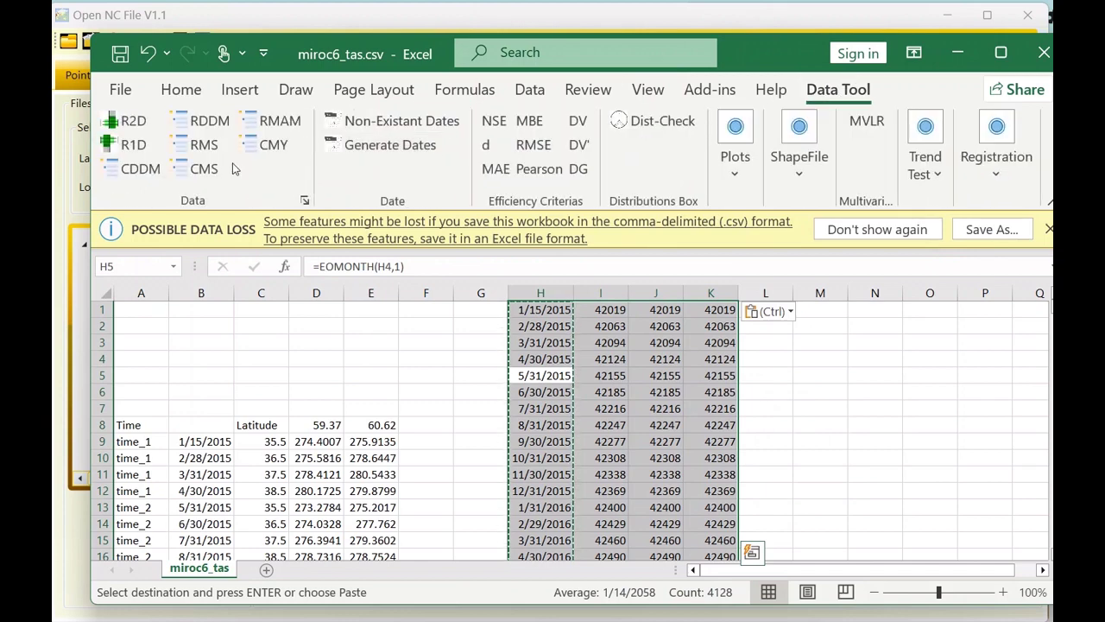
left_click(129, 122)
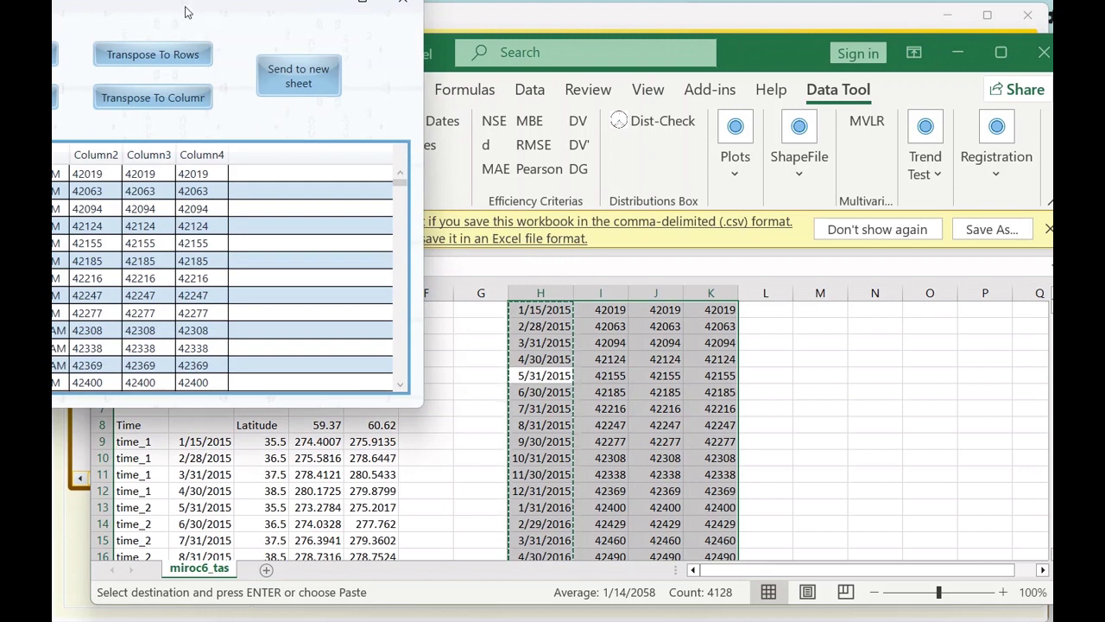
left_click_drag(179, 10, 515, 108)
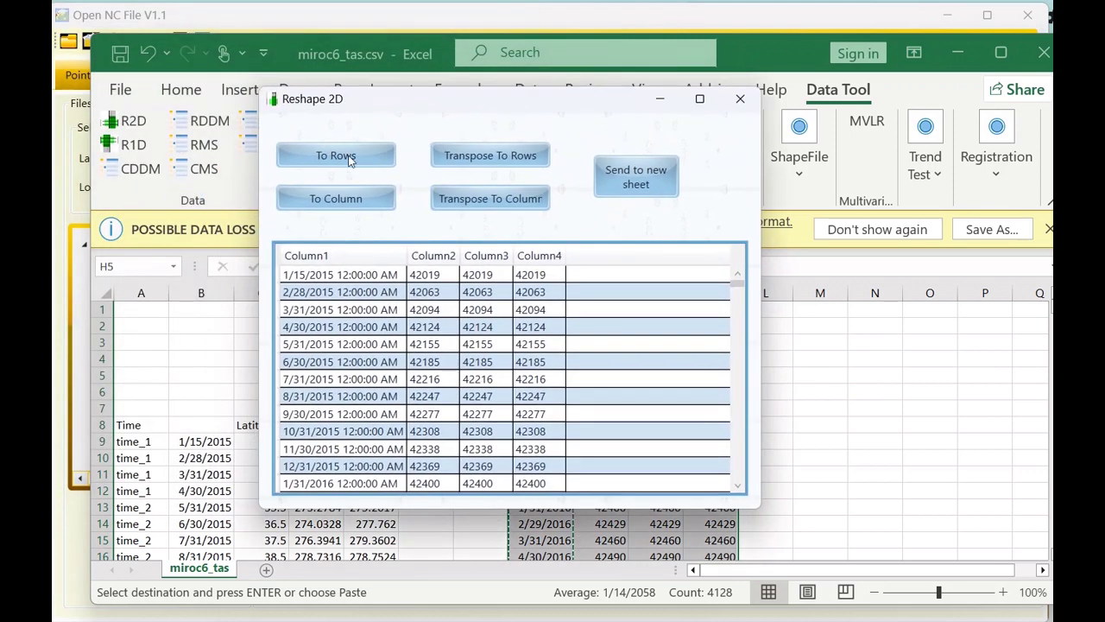
left_click(336, 199)
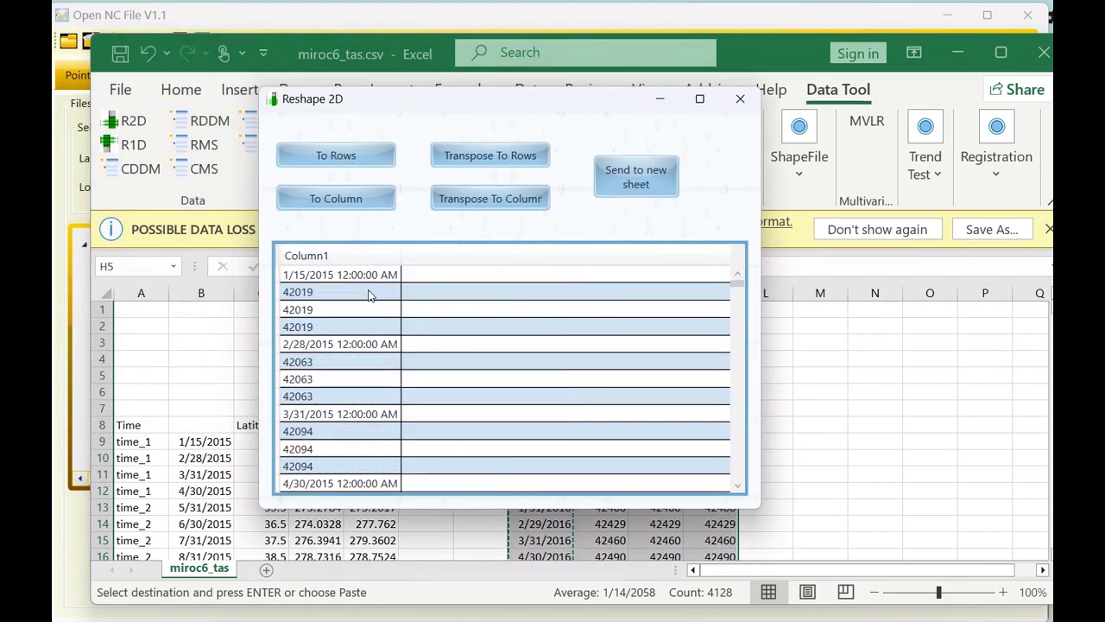
Copy the entire reshaped column, close Reshape 2D, and paste it over the dates in column B starting at B9.
left_click(304, 346)
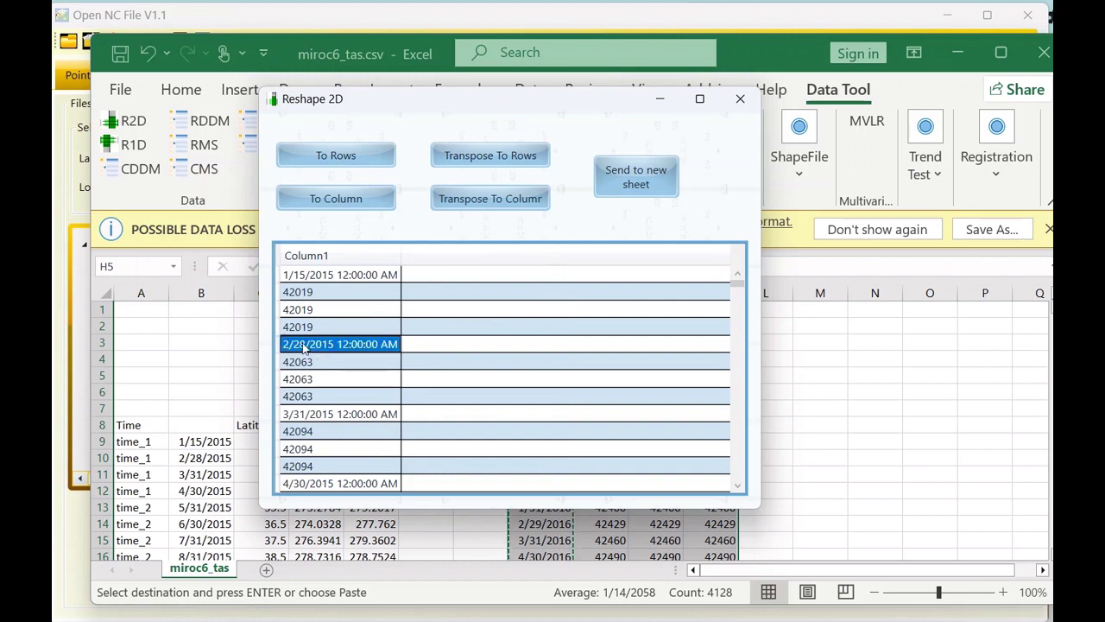
key("ctrl+a")
key("ctrl+c")
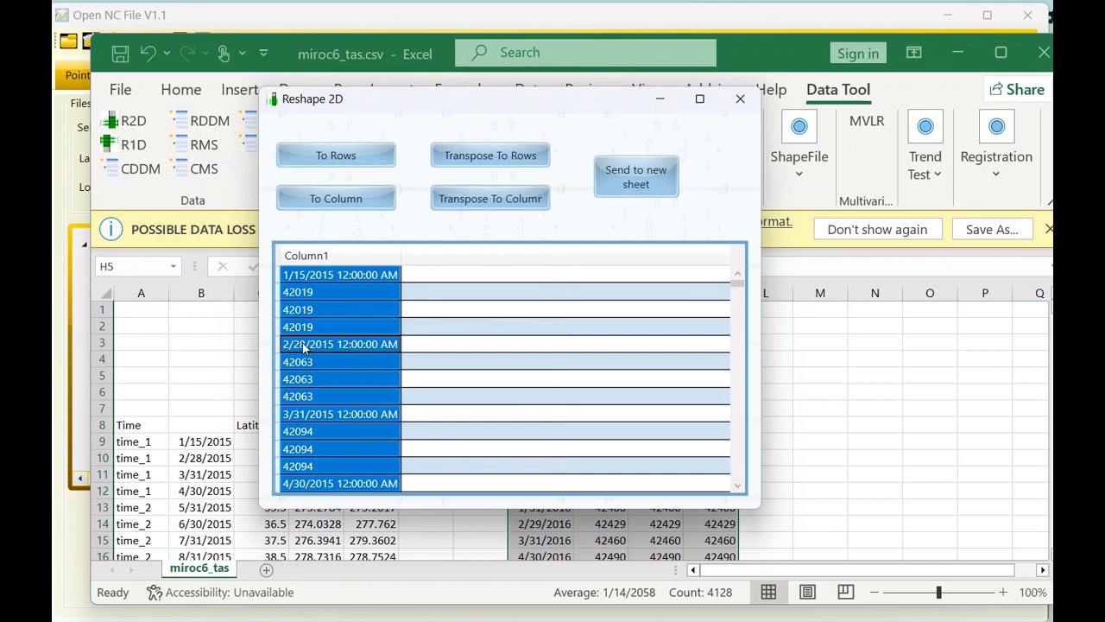
left_click(740, 99)
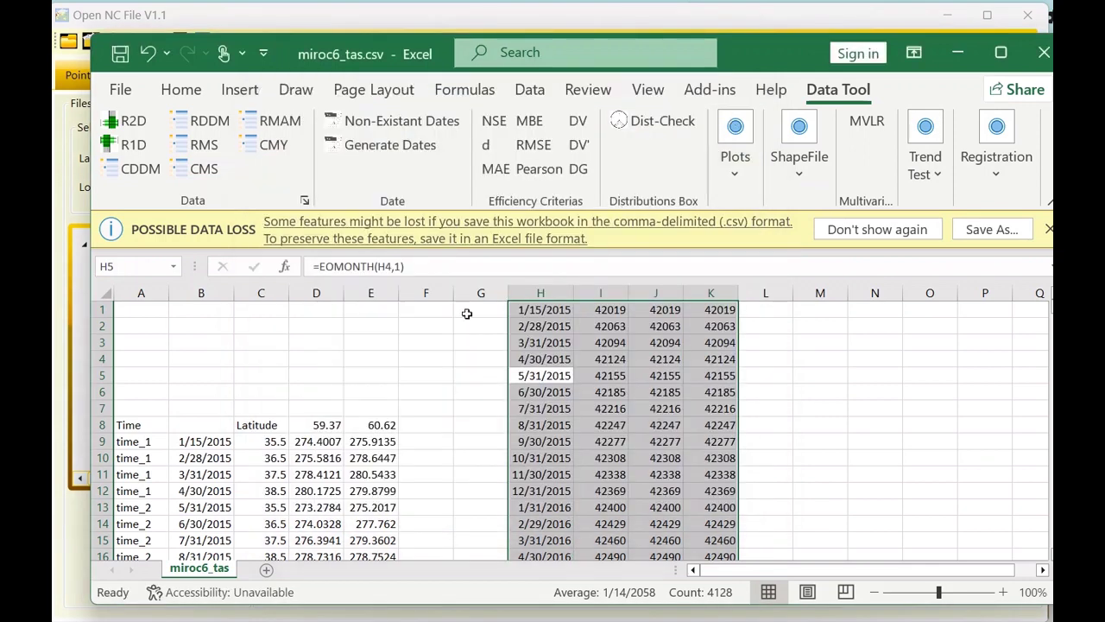
left_click(188, 445)
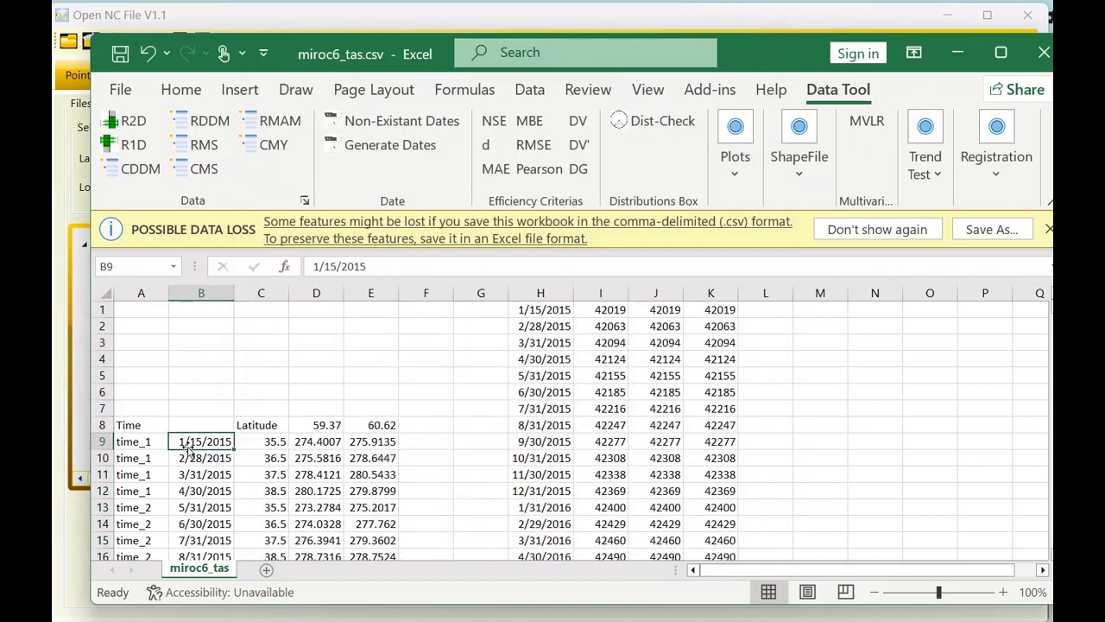
key("ctrl+v")
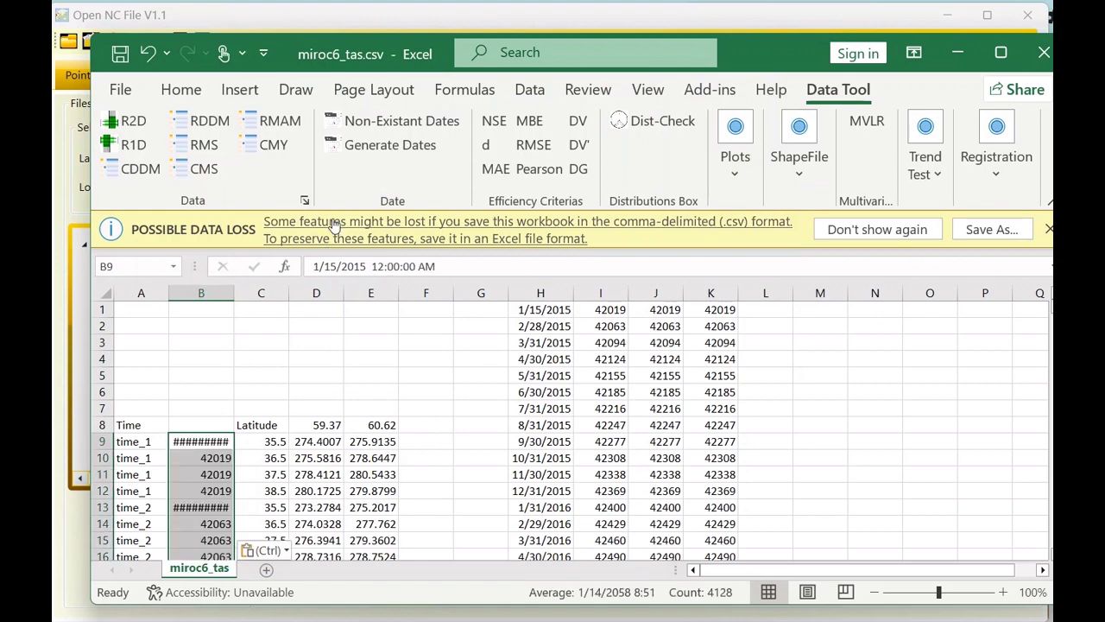
Format the pasted values in column B as Short Date and check them against the time labels down to the last data row.
left_click(166, 93)
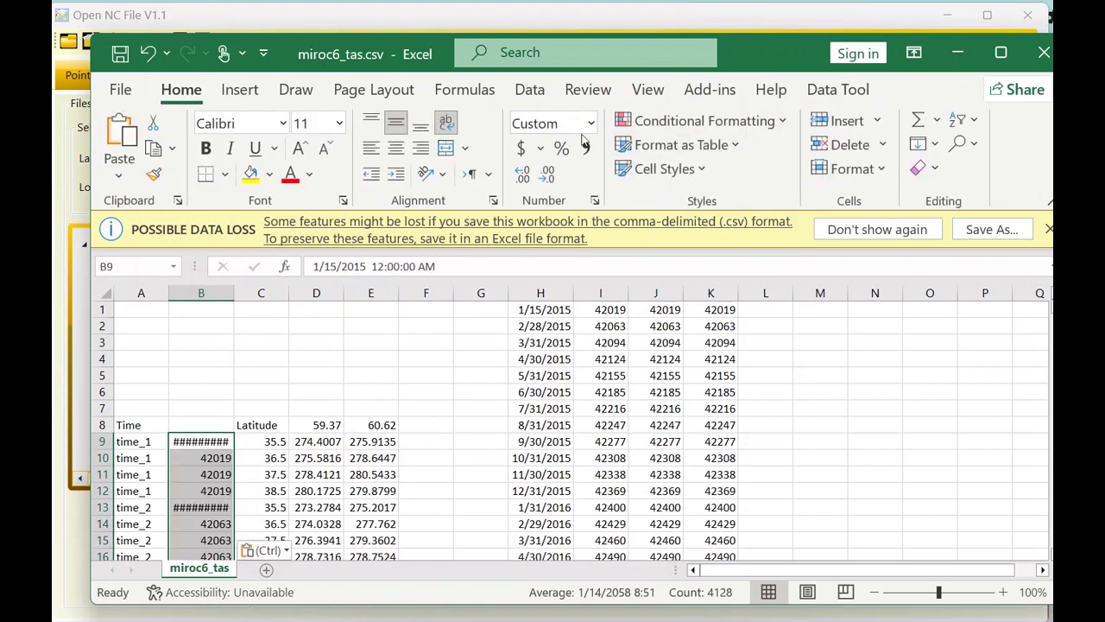
left_click(592, 122)
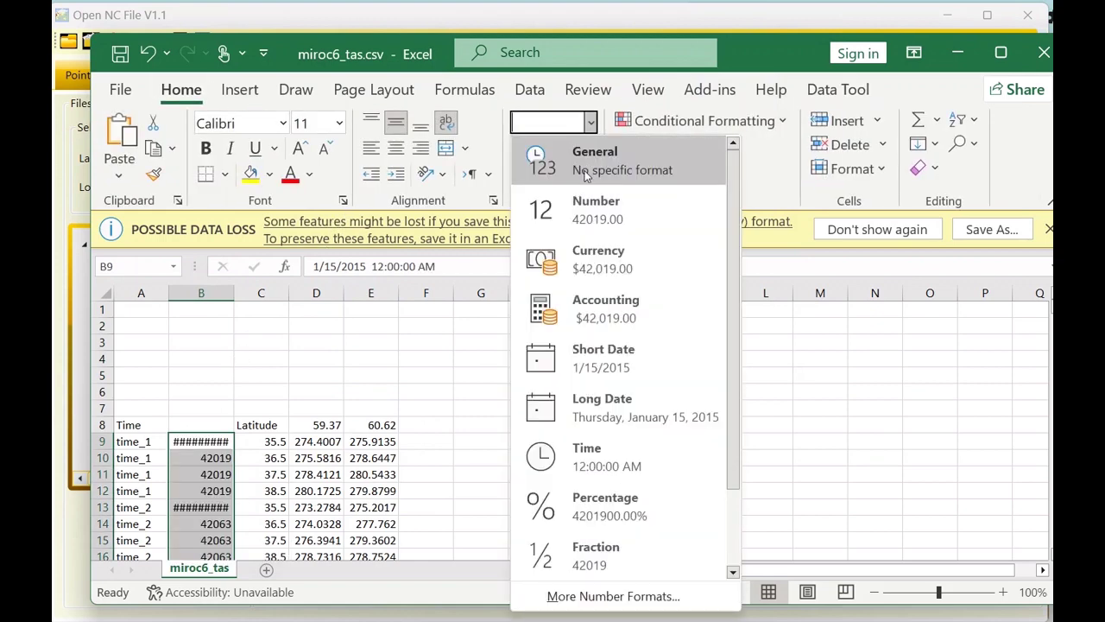
left_click(603, 361)
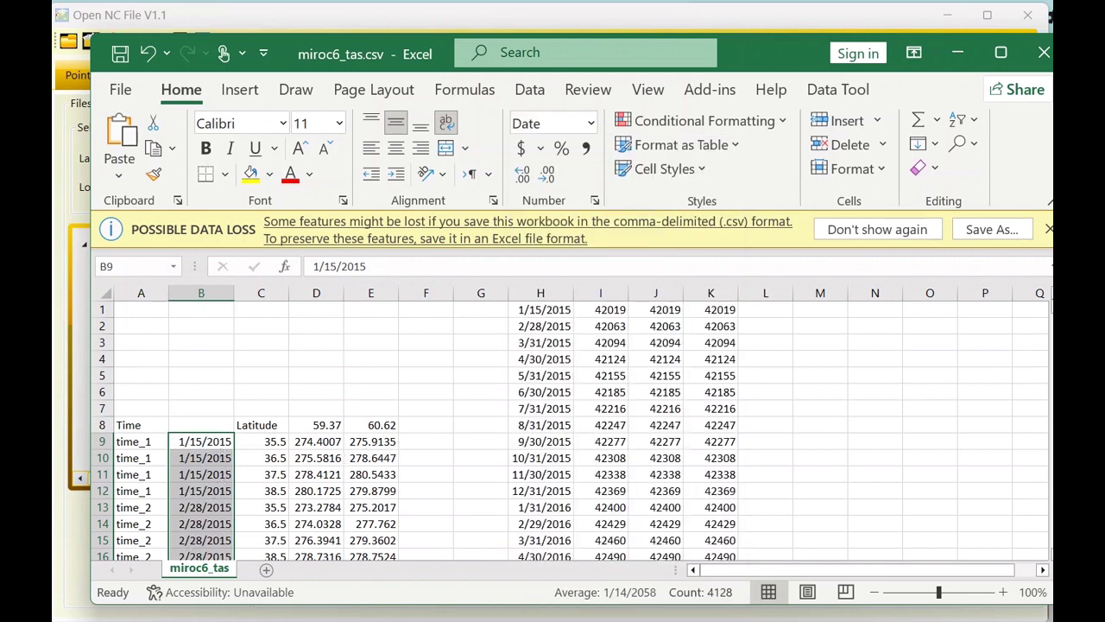
left_click_drag(1040, 471, 1044, 613)
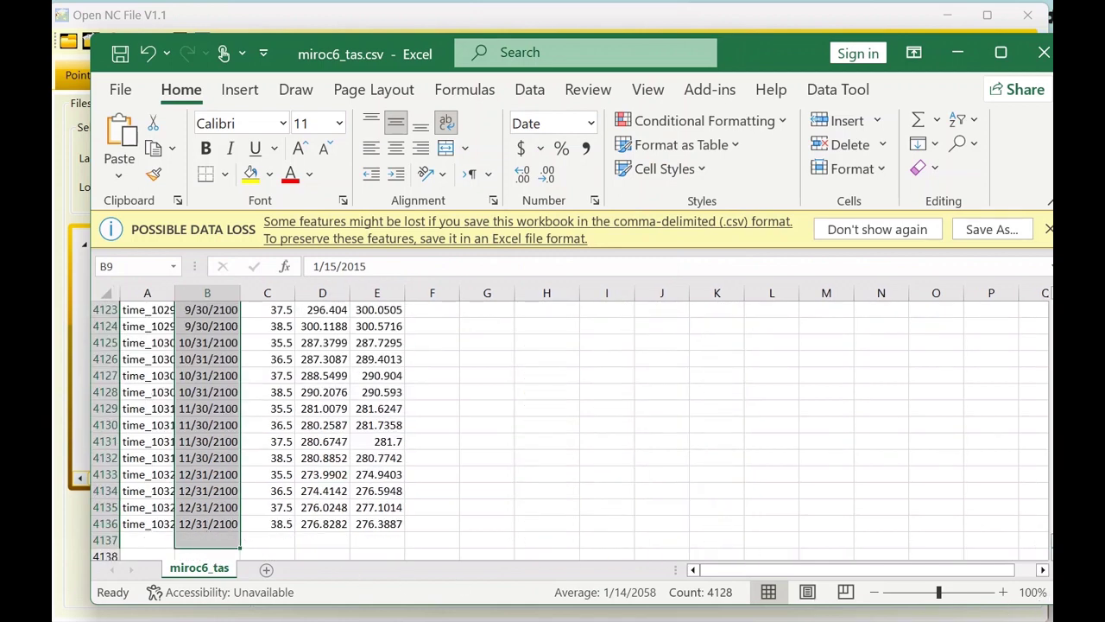
key("ctrl+BackSpace")
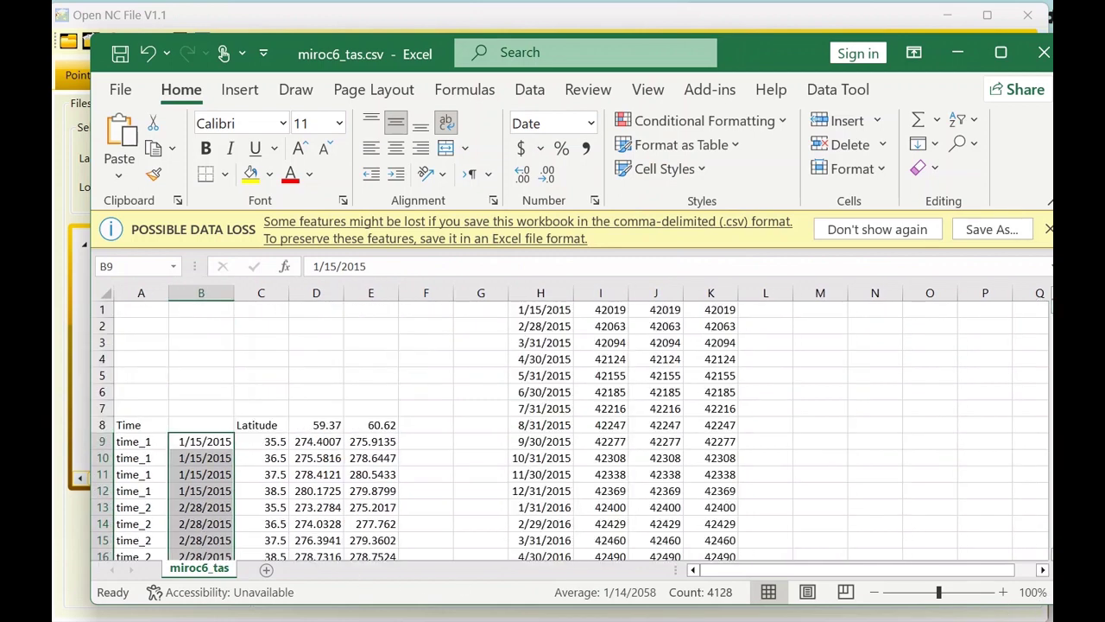
Switch to Open NC File and save the Style 1 extraction as CSV in the NetCDF folder, basing the file name on miroc6_tas.csv.
key("alt+Tab")
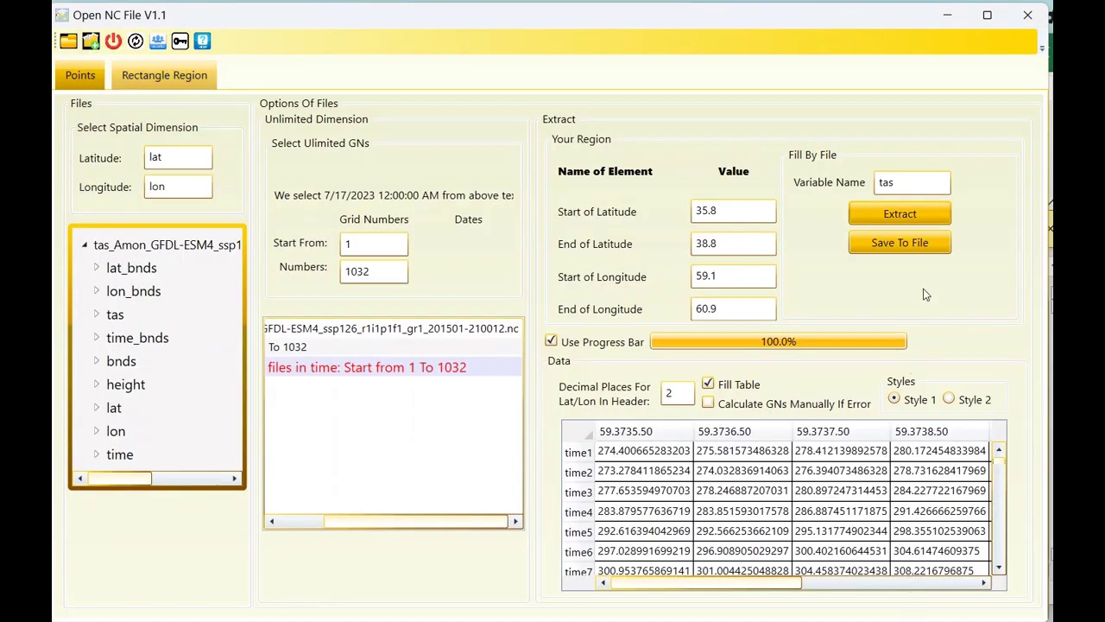
left_click(905, 245)
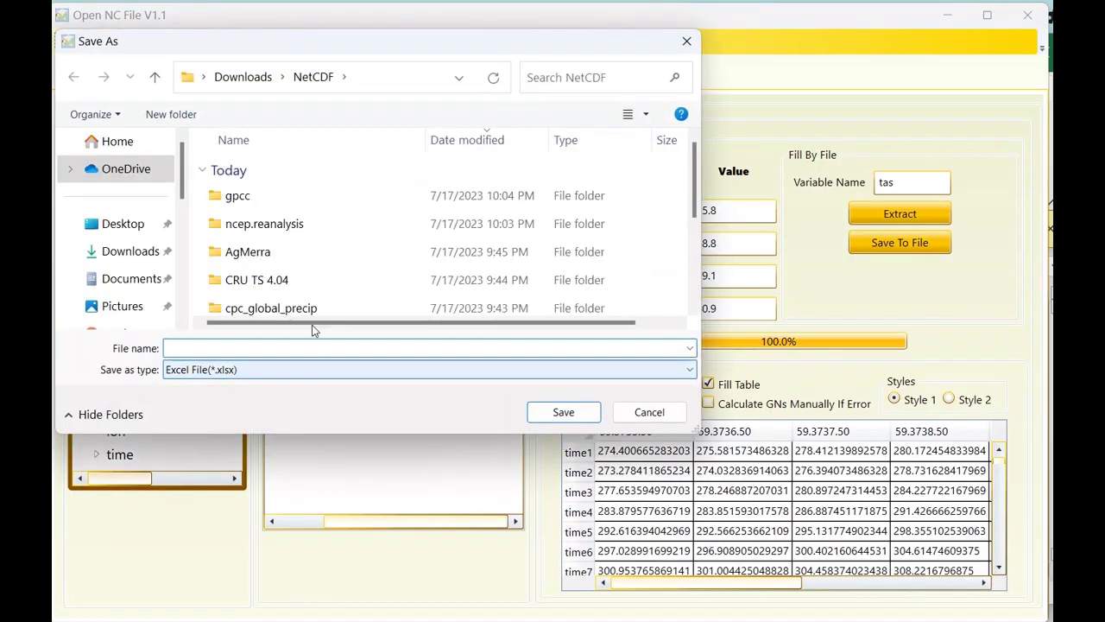
left_click(307, 370)
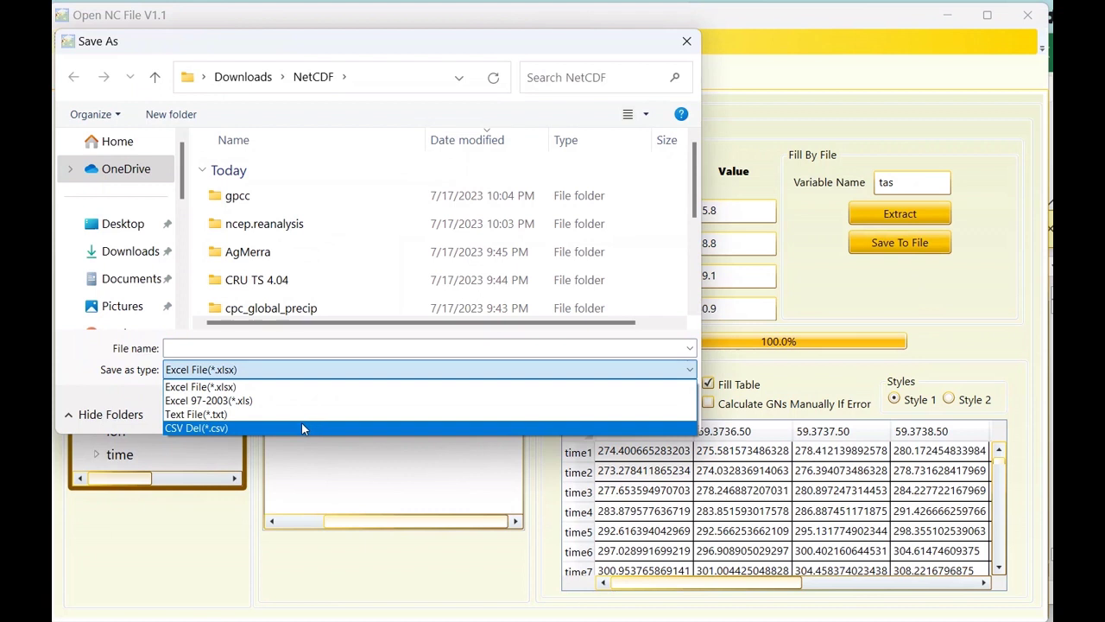
left_click(301, 428)
left_click(263, 196)
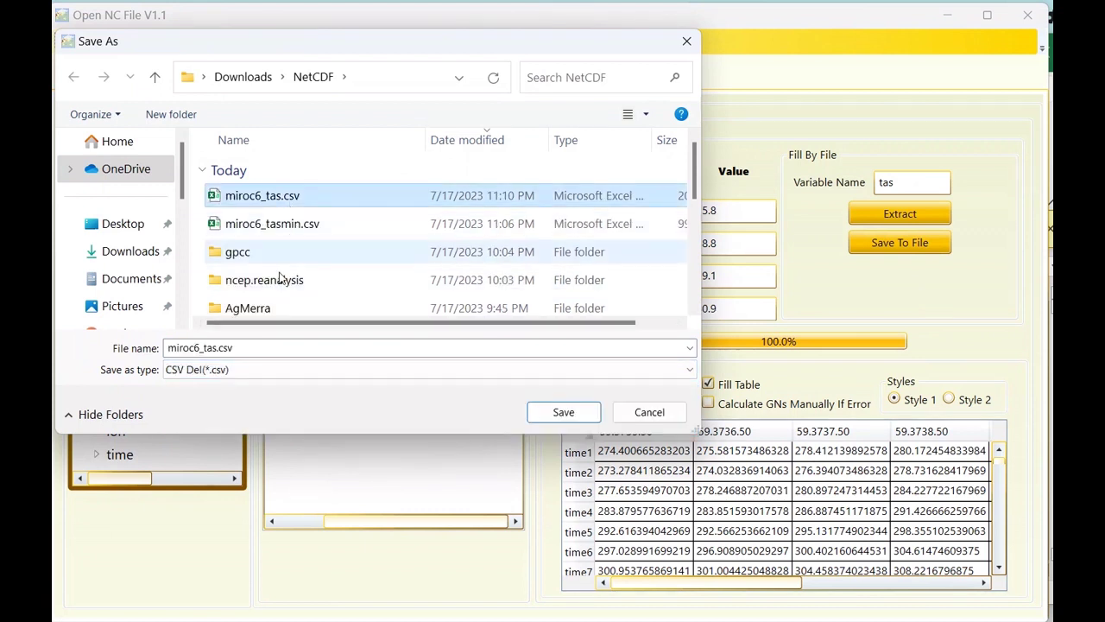
left_click(218, 347)
left_click(218, 347)
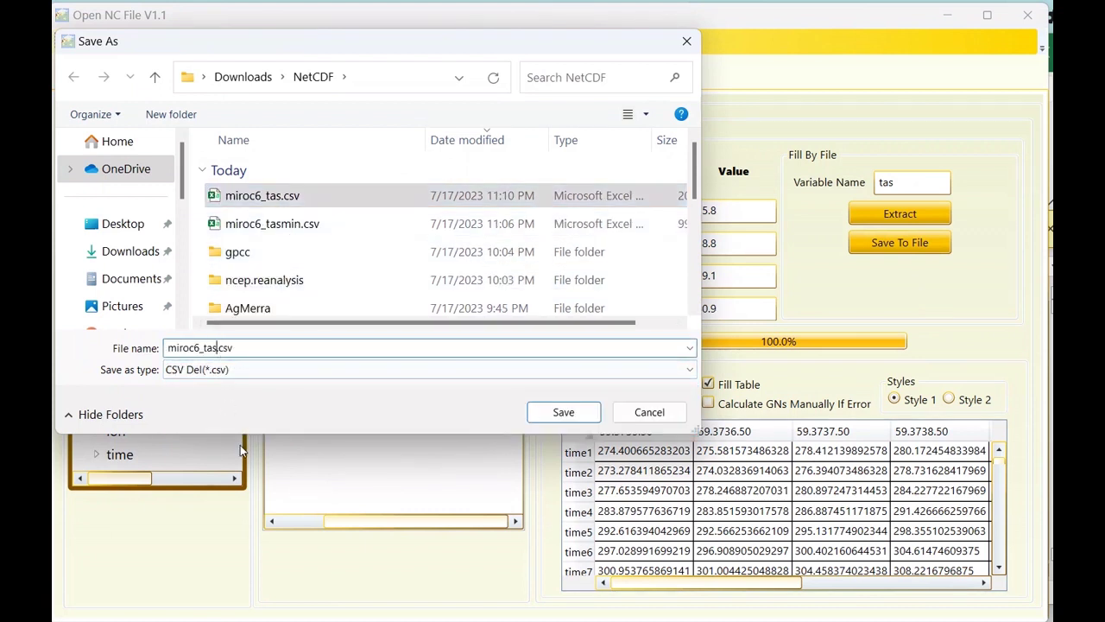
key("Return")
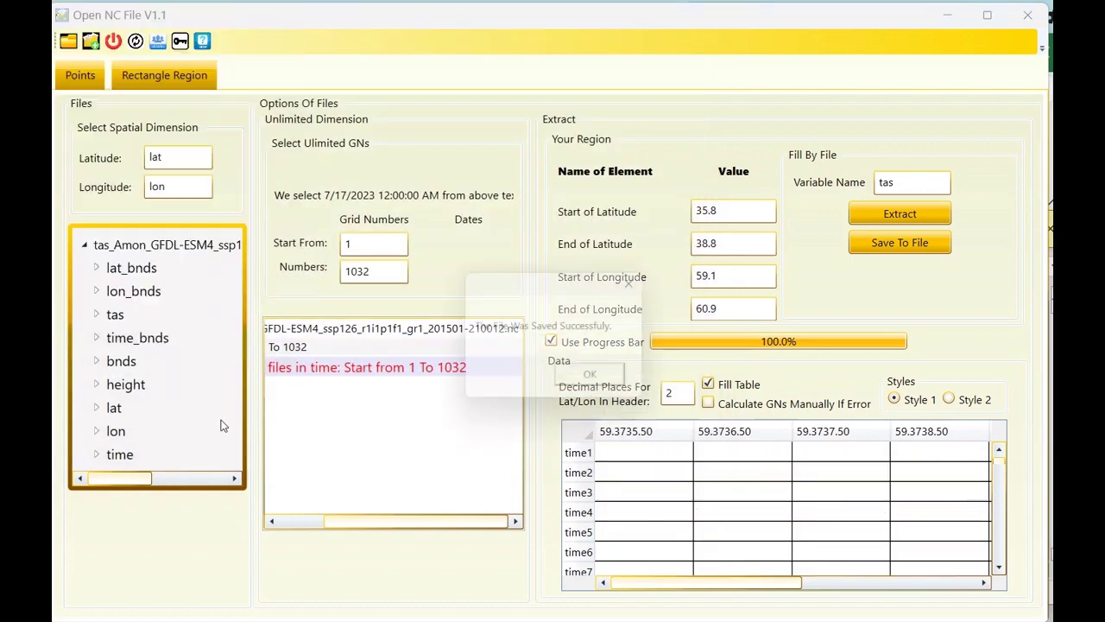
Dismiss the save confirmation and open miroc6_tas1.csv from the NetCDF folder in Excel.
key("Return")
left_click(599, 381)
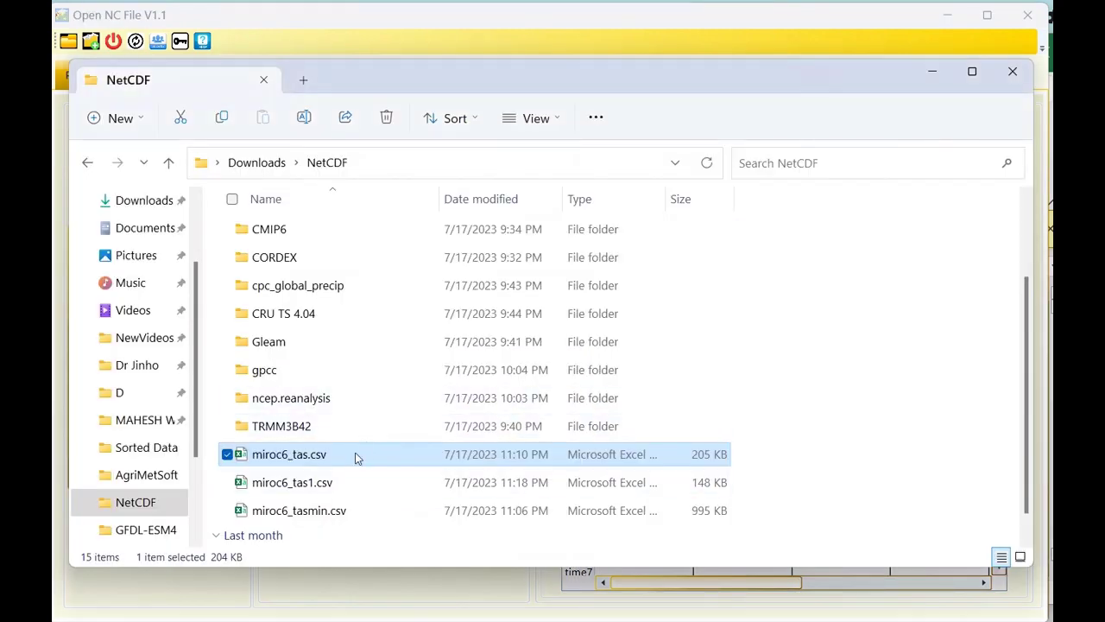
left_click(320, 482)
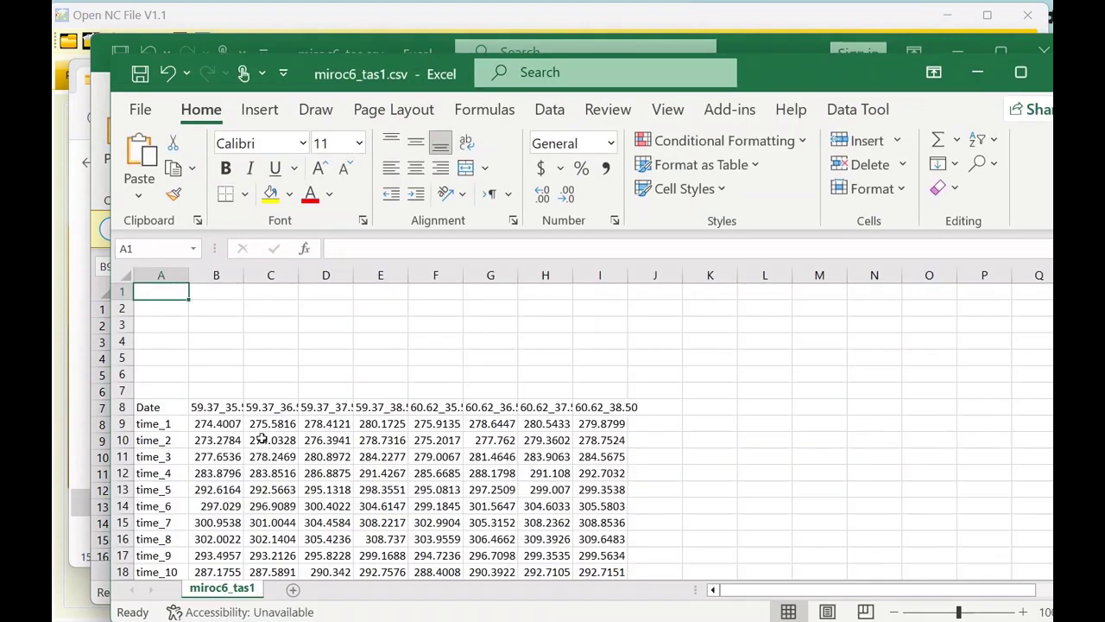
Insert an empty column B between the time labels and the temperature data.
left_click(218, 313)
right_click(218, 313)
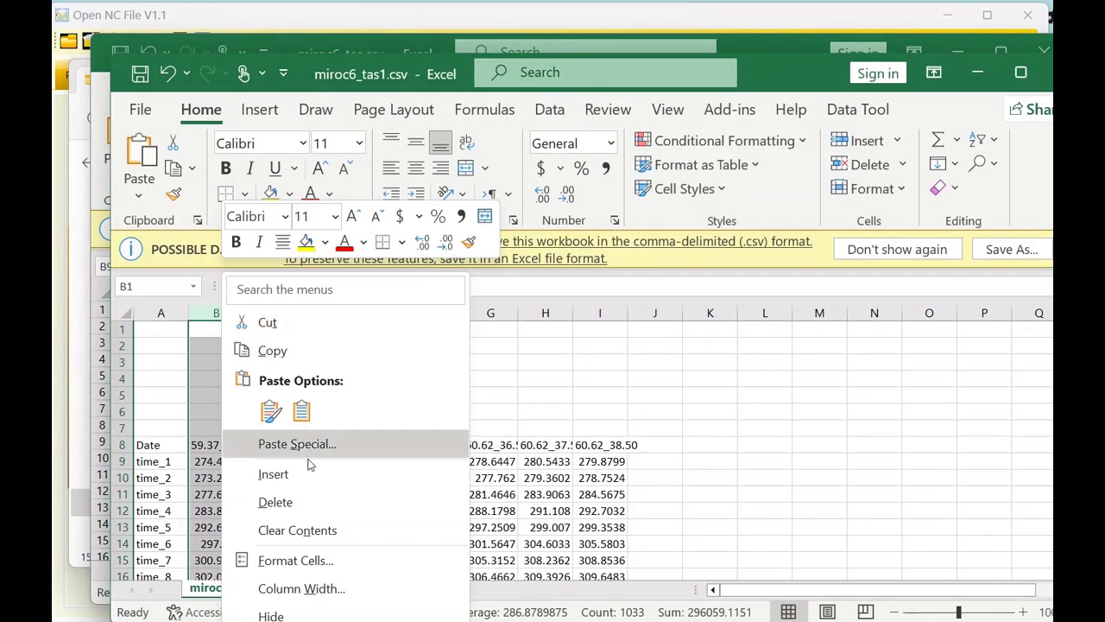
left_click(306, 475)
left_click(213, 448)
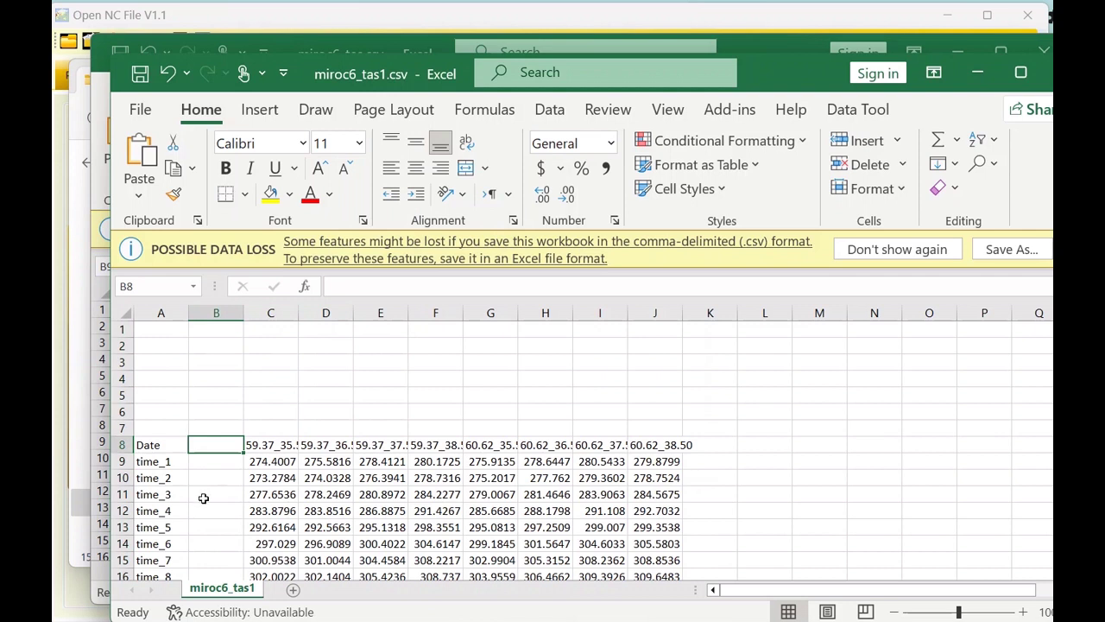
Enter =2015-1-15 in cell B9 beside the time_1 label.
key("Down")
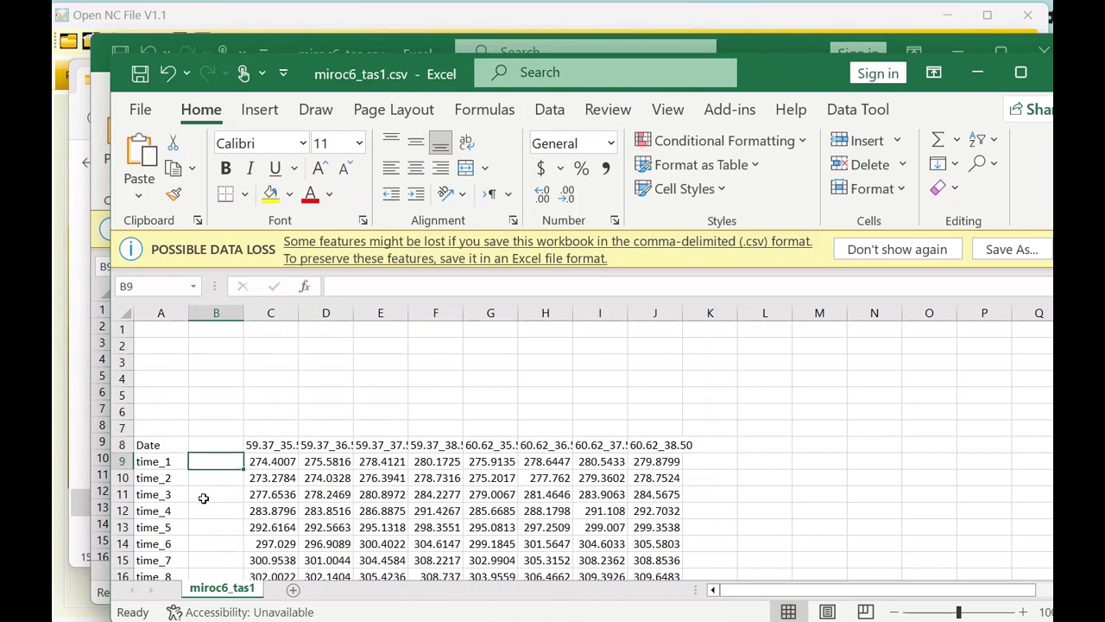
type("=2015-1")
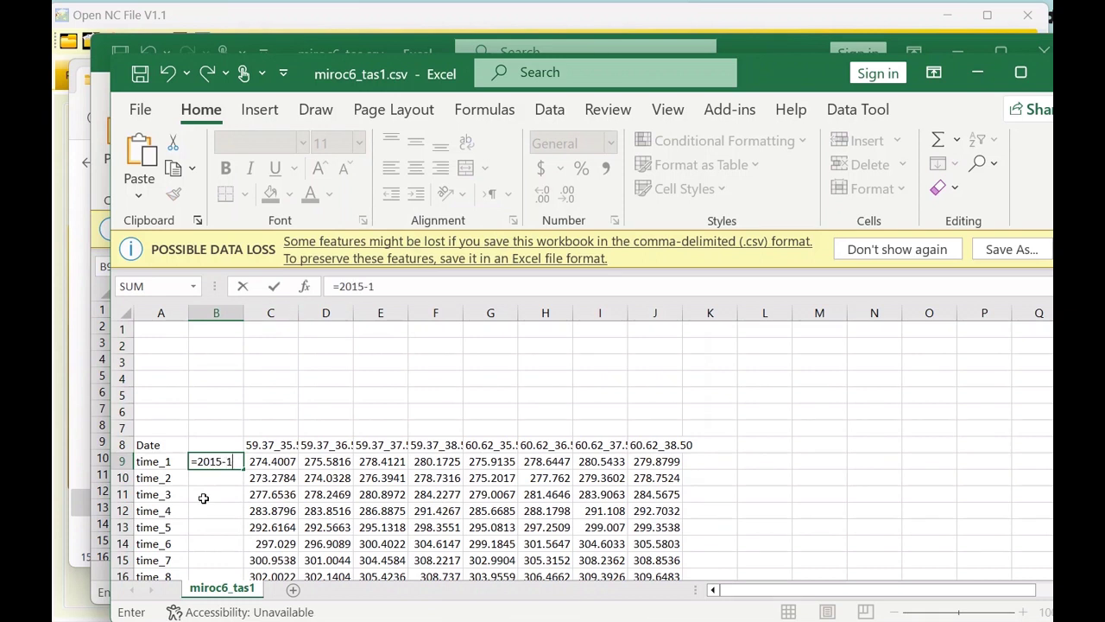
type("-15")
key("Return")
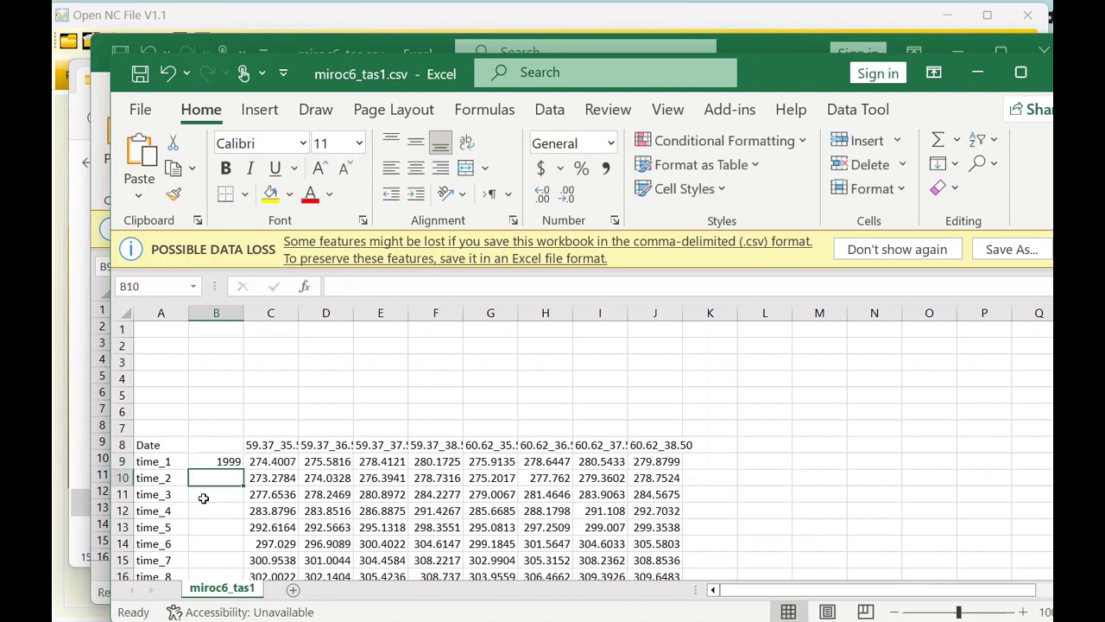
key("Up")
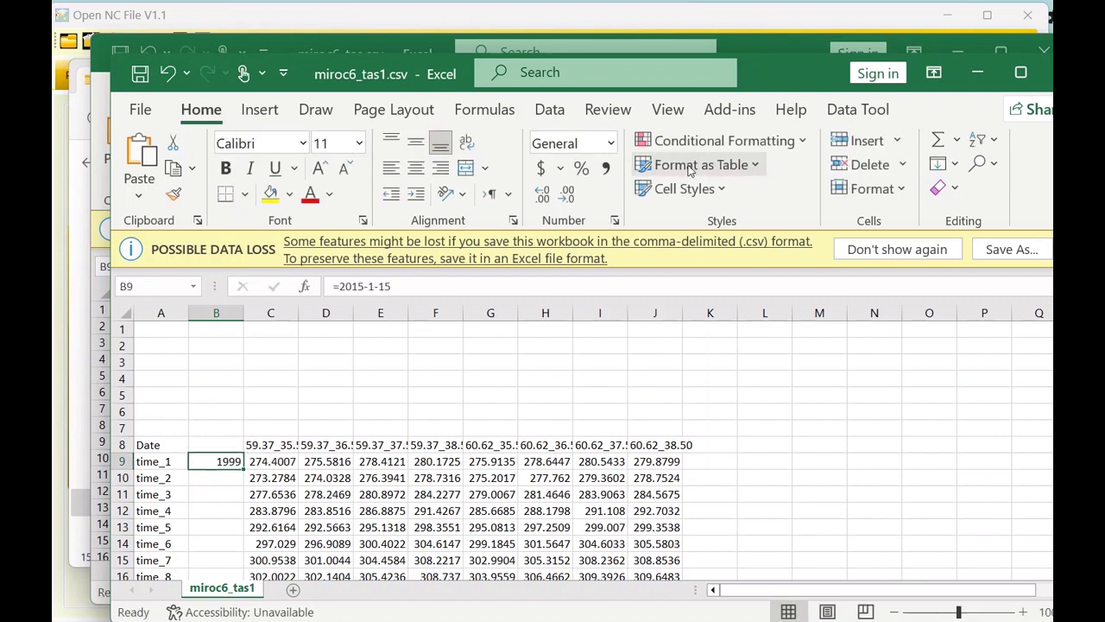
Try to turn B9 into a date by applying Short Date and re-entering =2015-1-15, and undo both changes.
left_click(608, 145)
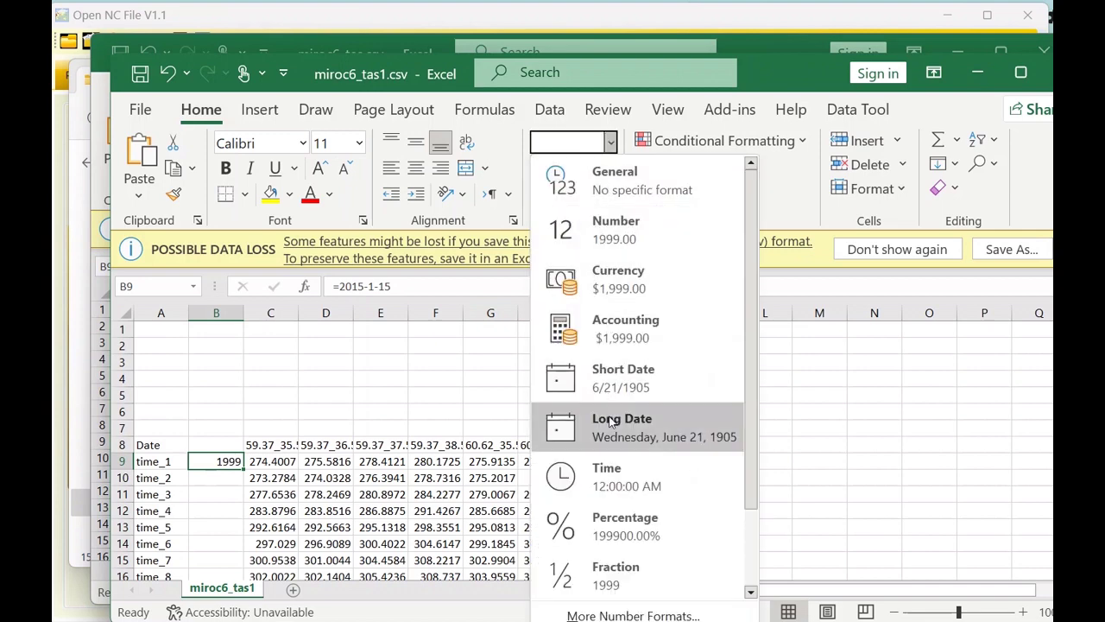
left_click(584, 388)
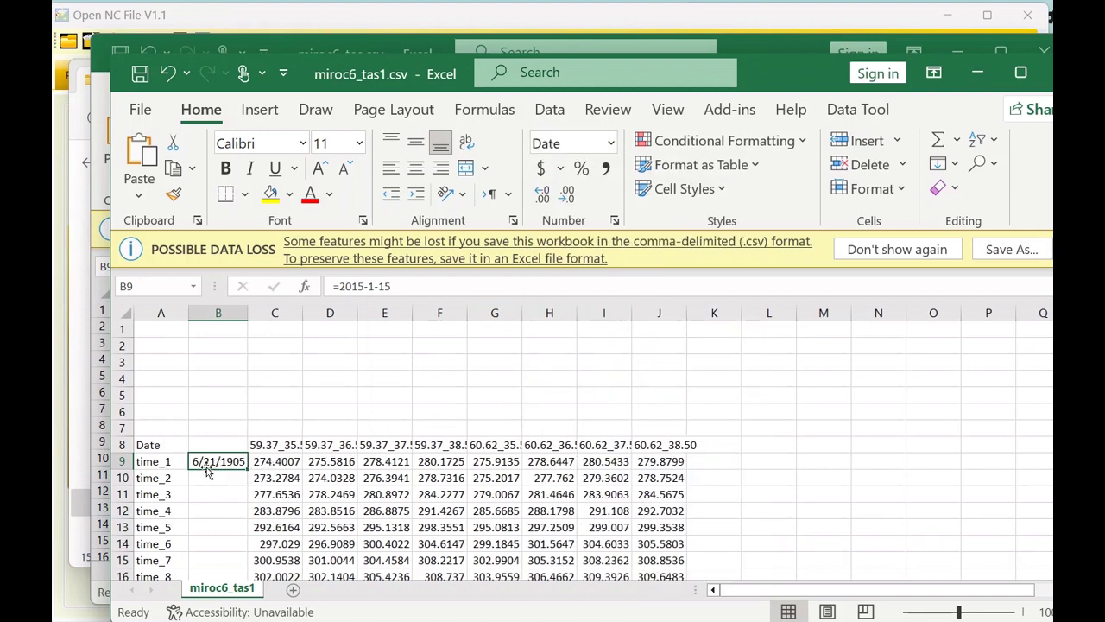
left_click(406, 288)
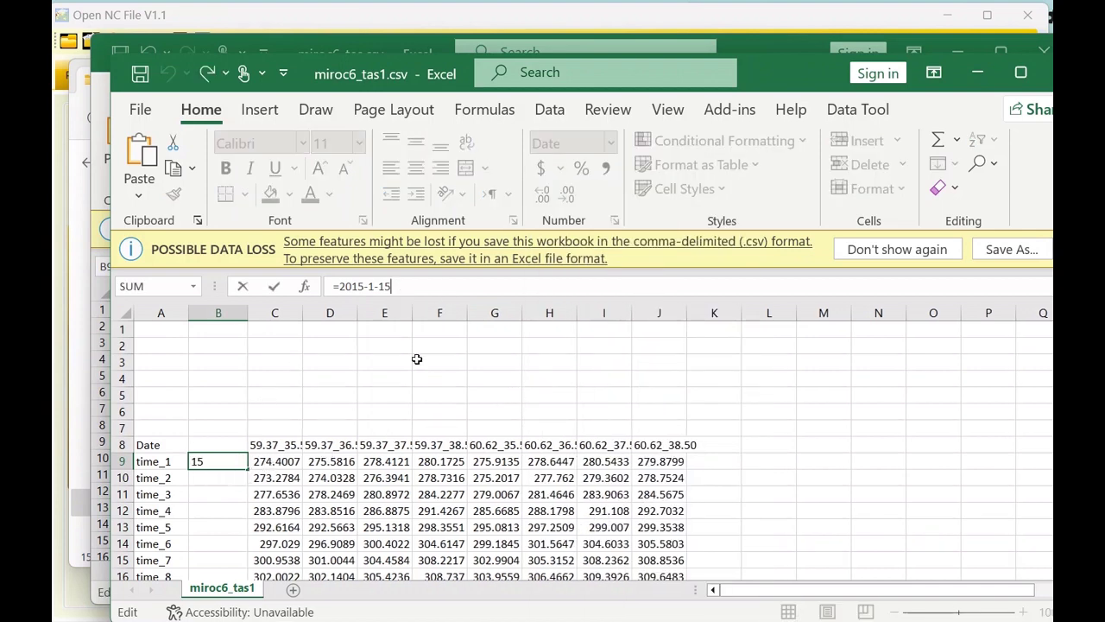
key("BackSpace")
key("BackSpace")
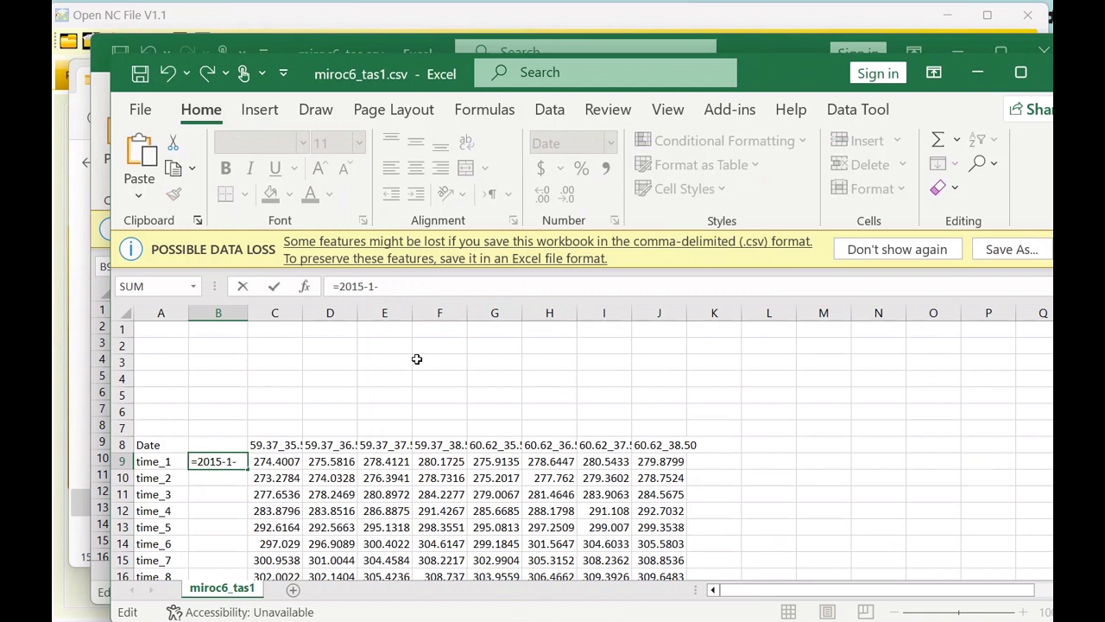
type("15")
key("Return")
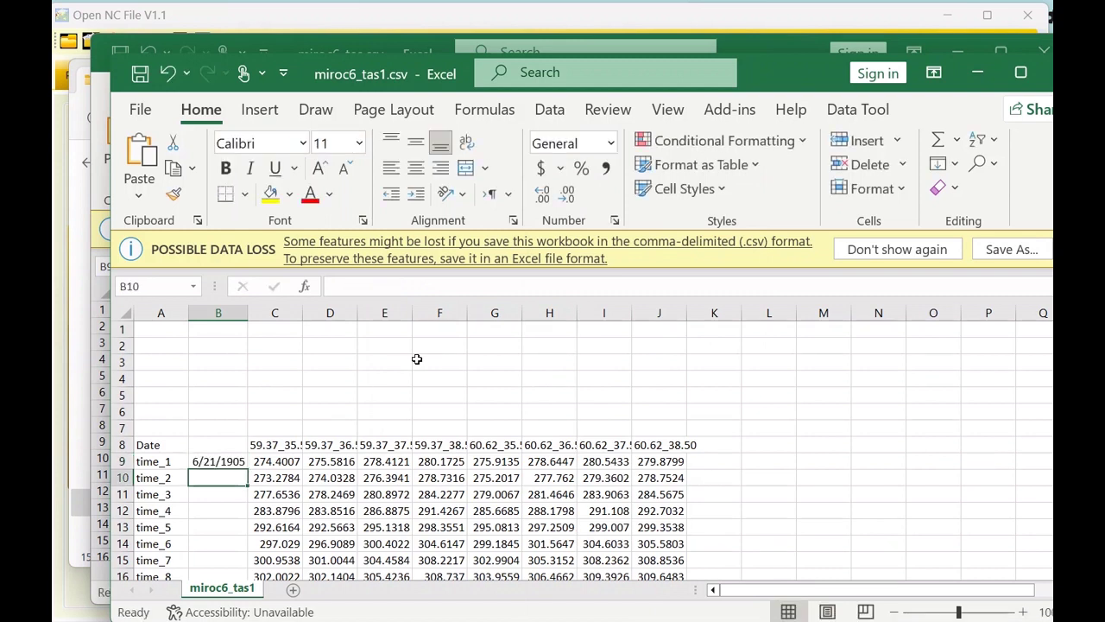
key("ctrl+z")
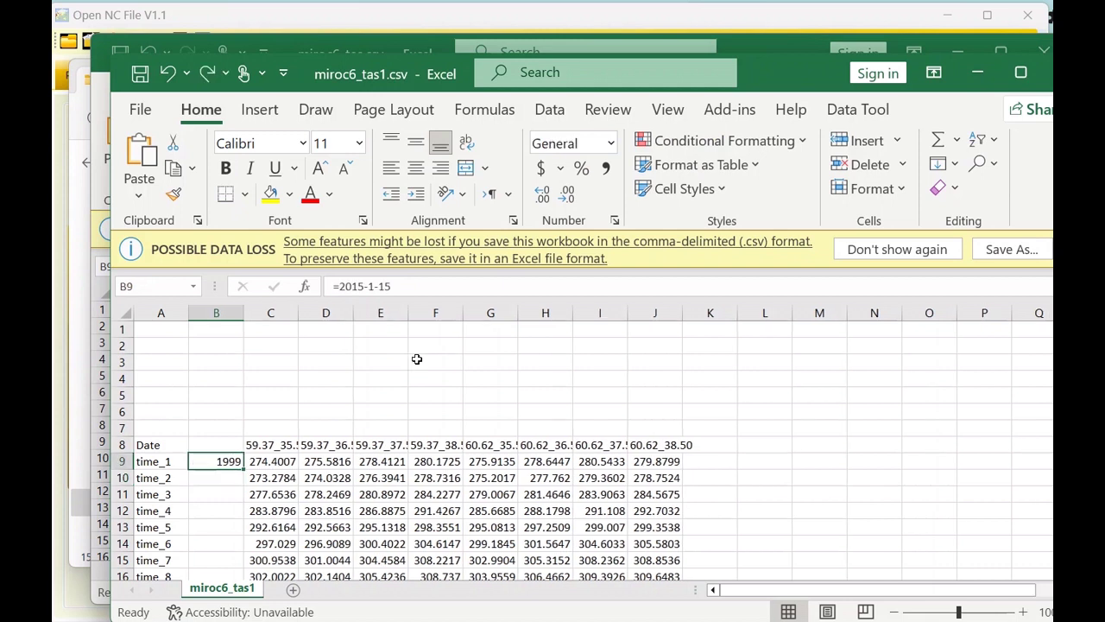
Remove the leading equals sign from the entry in B9 so it reads 2015-1-15.
left_click_drag(392, 286, 346, 286)
left_click(342, 286)
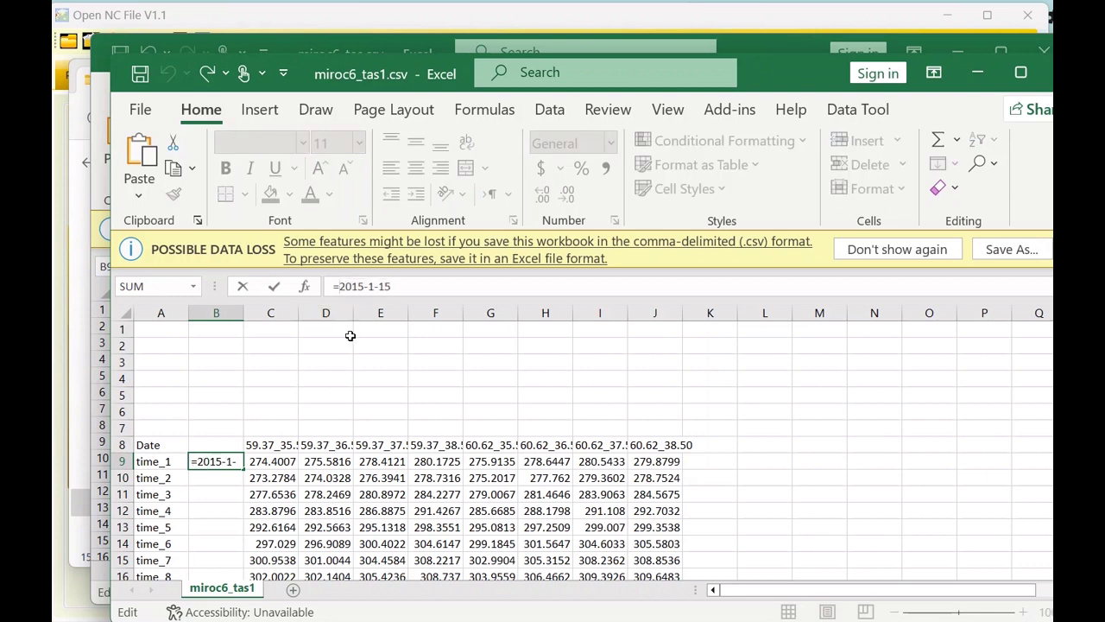
key("BackSpace")
key("Return")
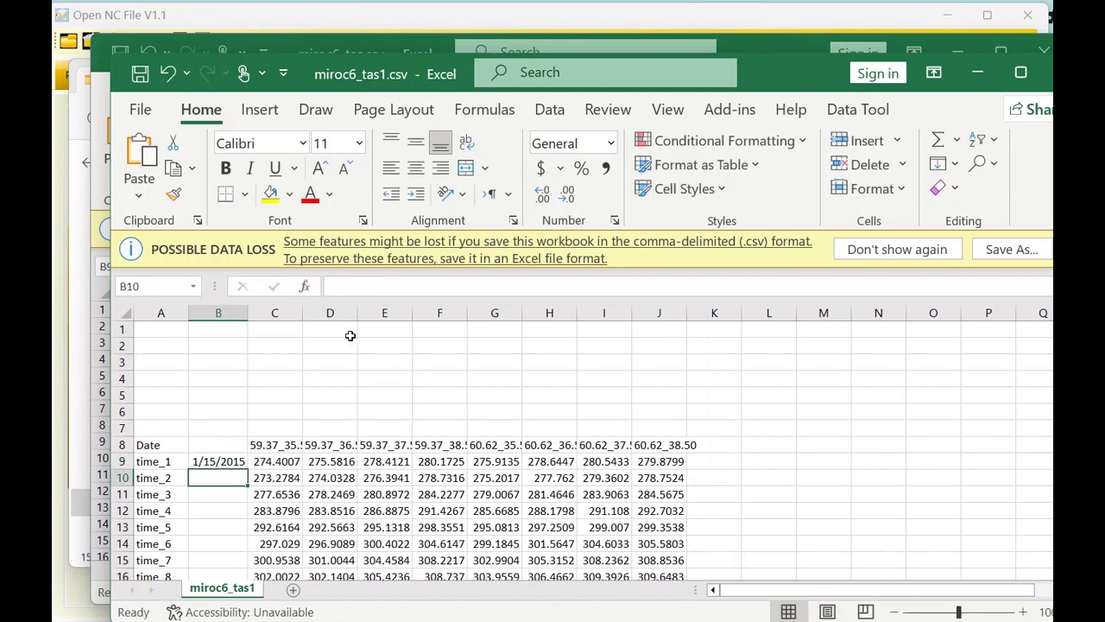
Enter the formula =EOMONTH(B9,1) in cell B10 to calculate the end of the following month.
key("Up")
key("Down")
type("=eomon")
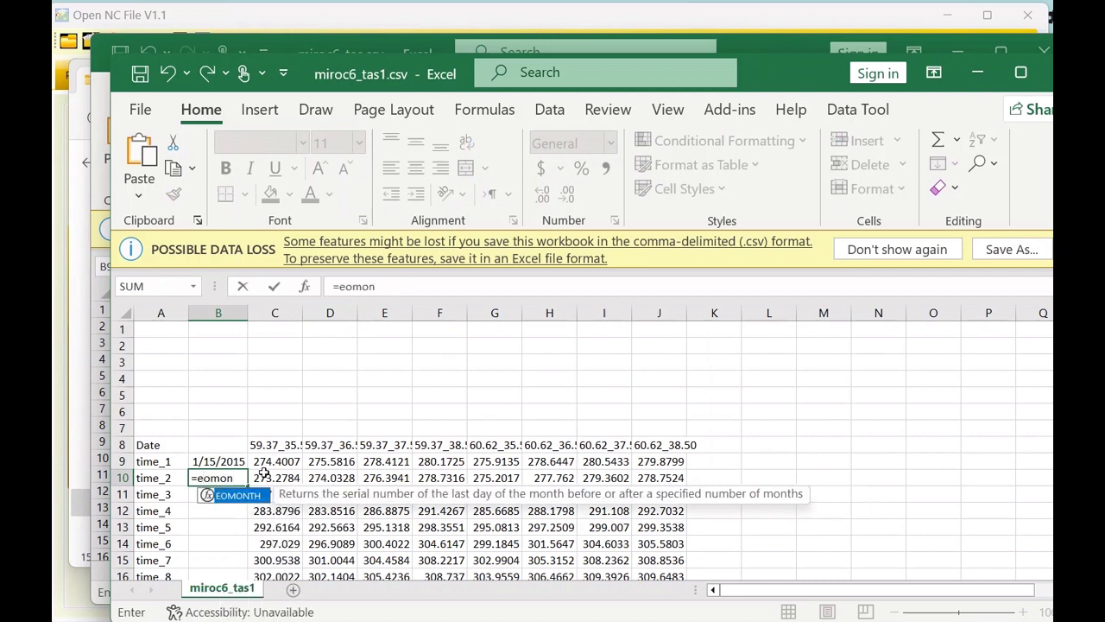
double_click(247, 497)
left_click(217, 461)
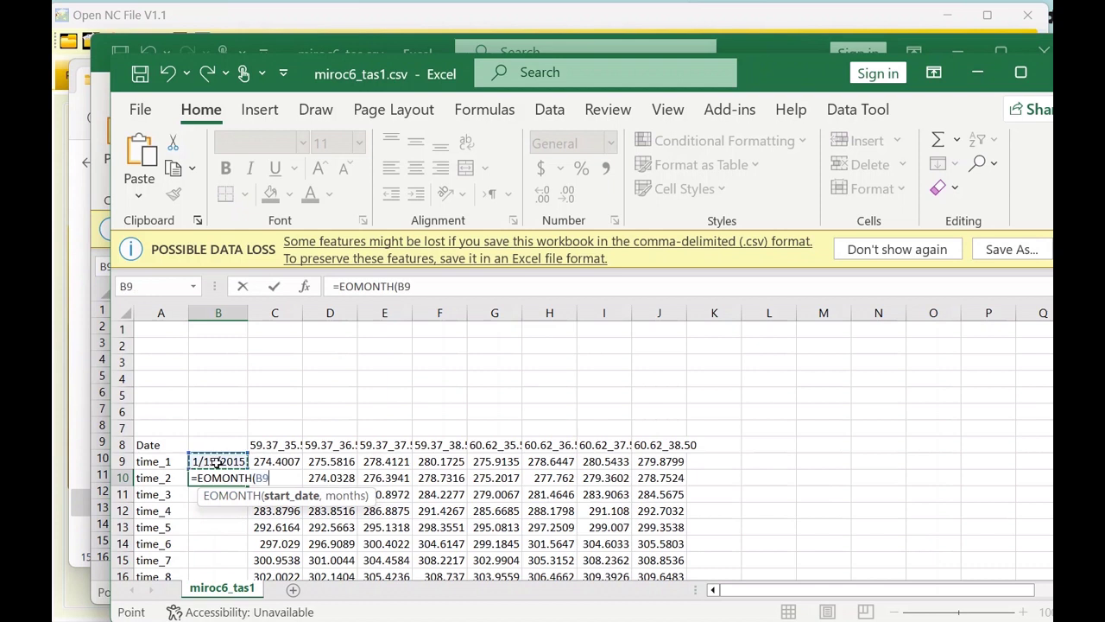
type(",1")
key("Return")
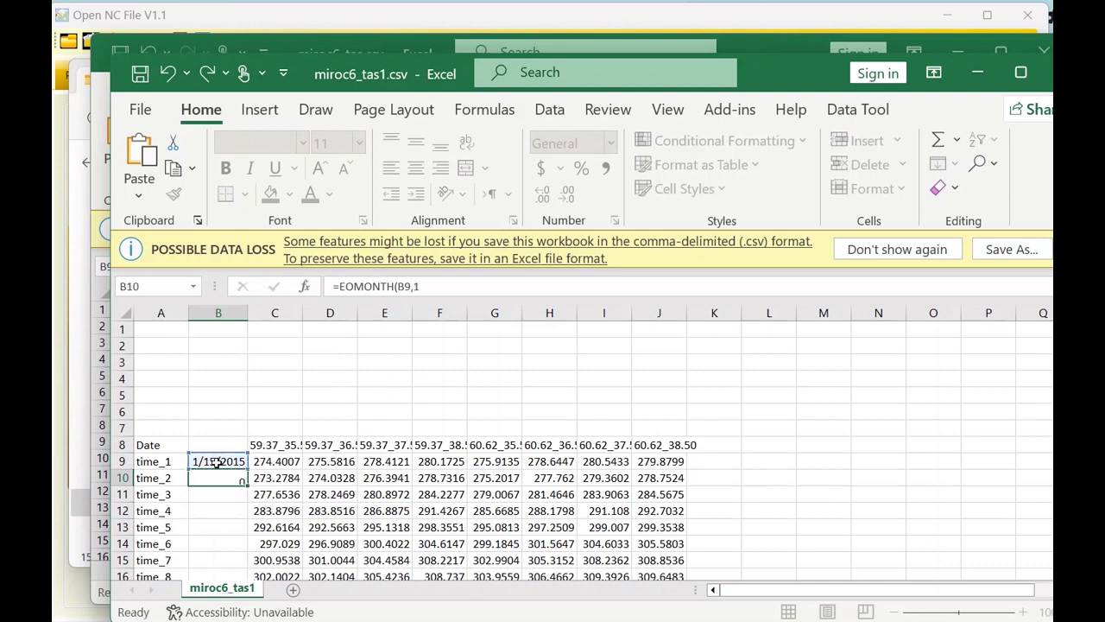
key("Up")
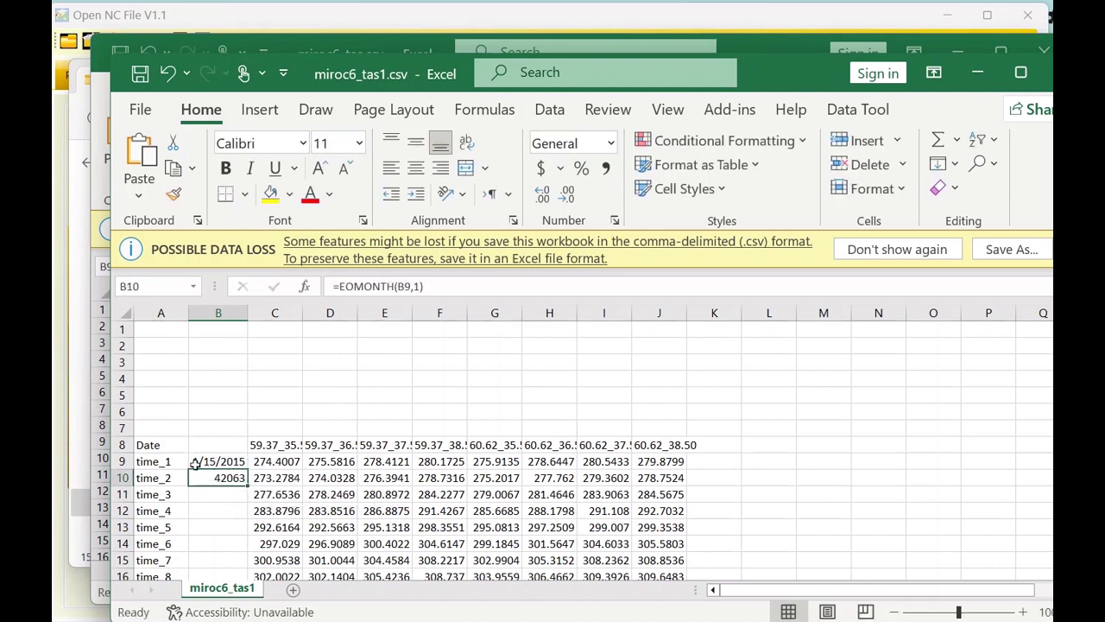
Copy the date format from B9 to B10 with Format Painter.
left_click(218, 463)
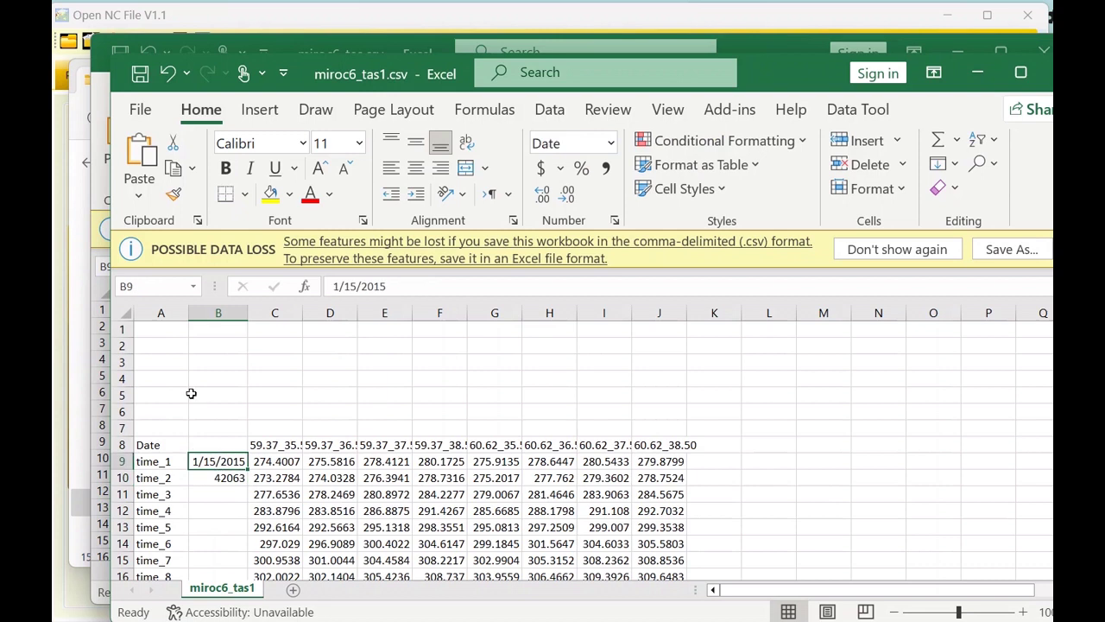
left_click(174, 193)
left_click(221, 478)
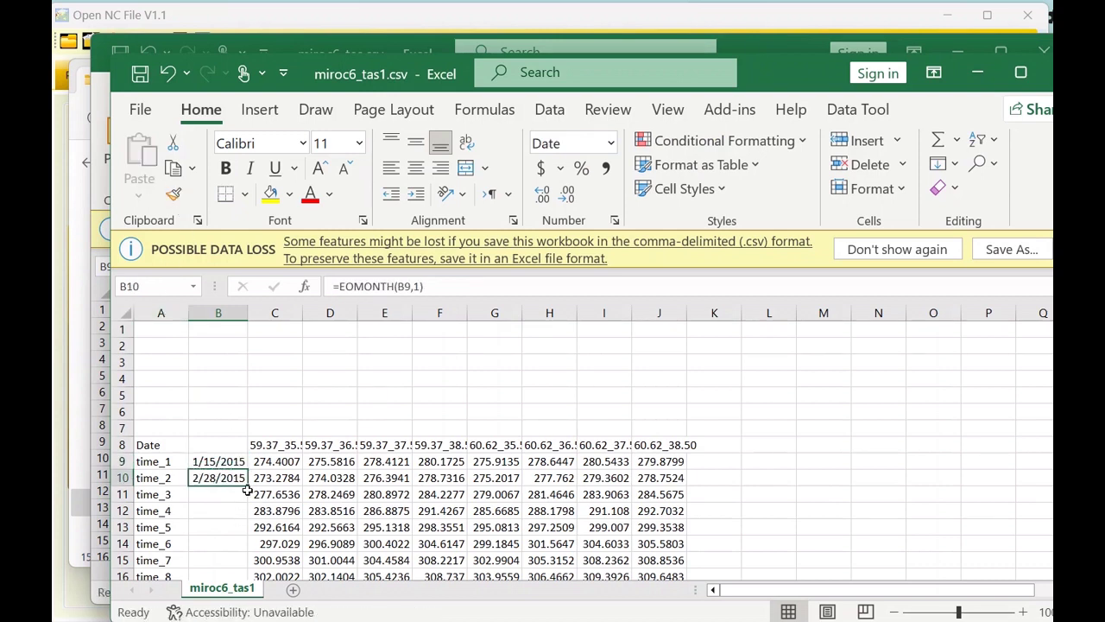
Fill the EOMONTH formula down column B to the last data row and autofit the column width.
double_click(248, 486)
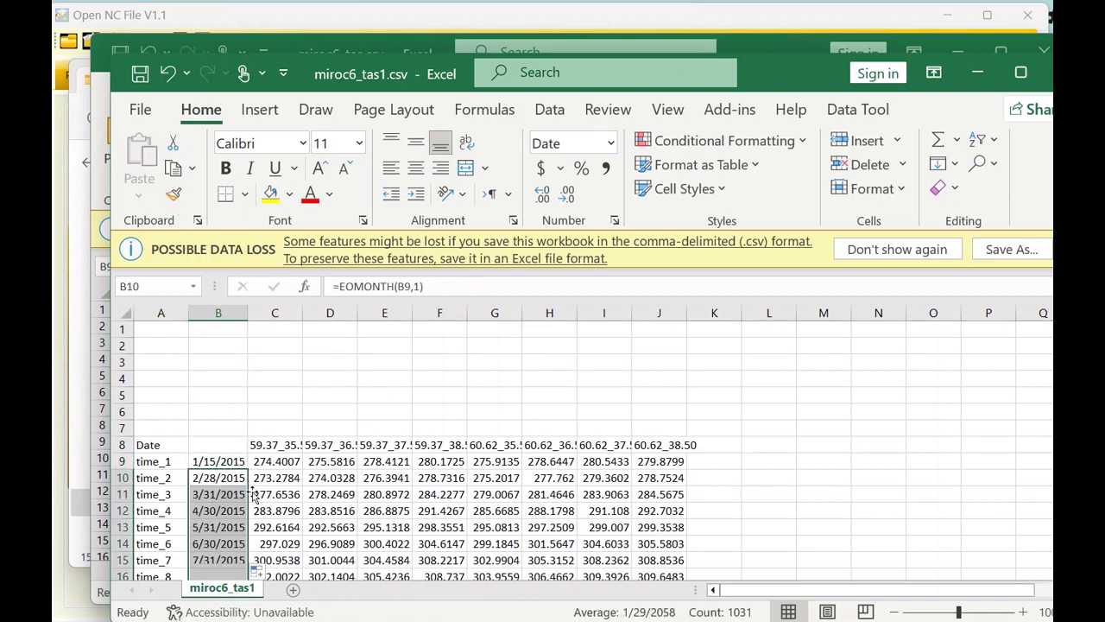
scroll(553, 449, "down", 2)
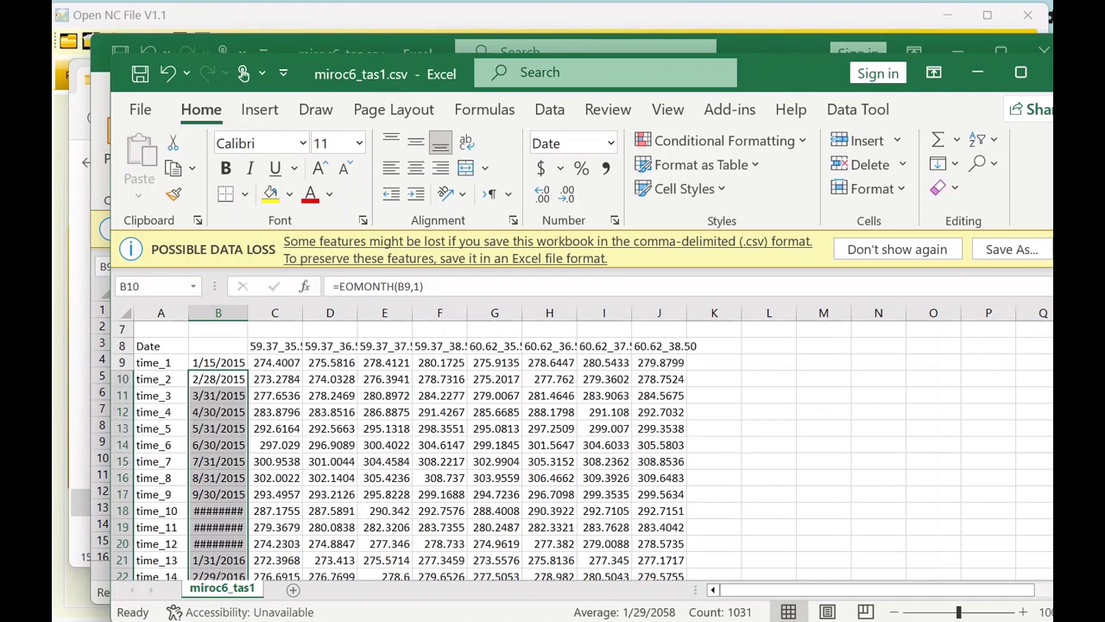
double_click(254, 315)
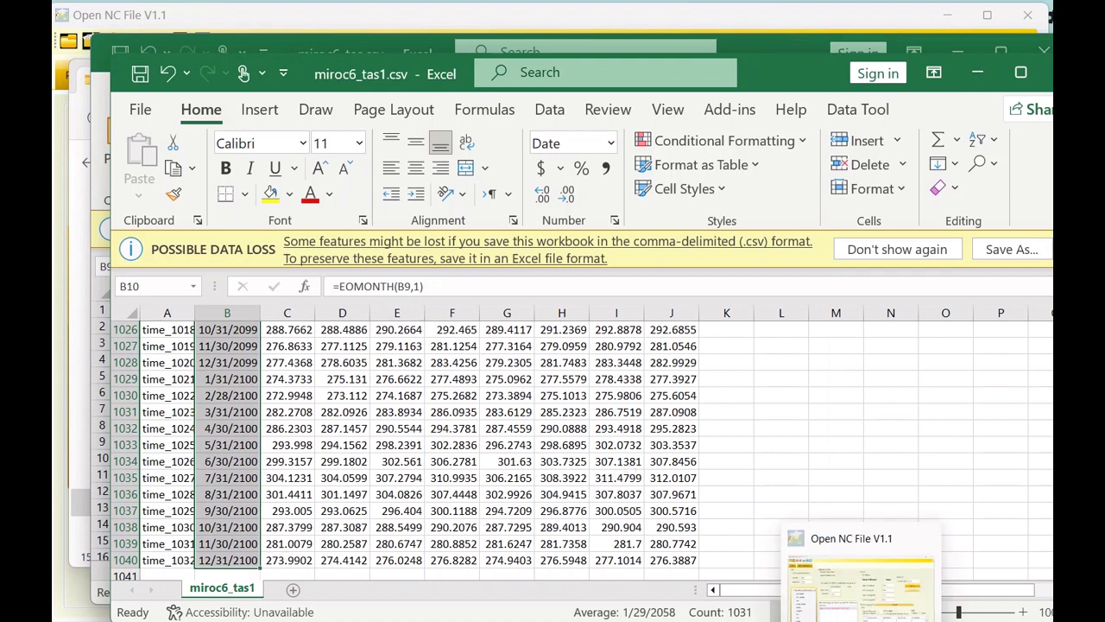
Switch back to Open NC File.
left_click(863, 596)
left_click(820, 558)
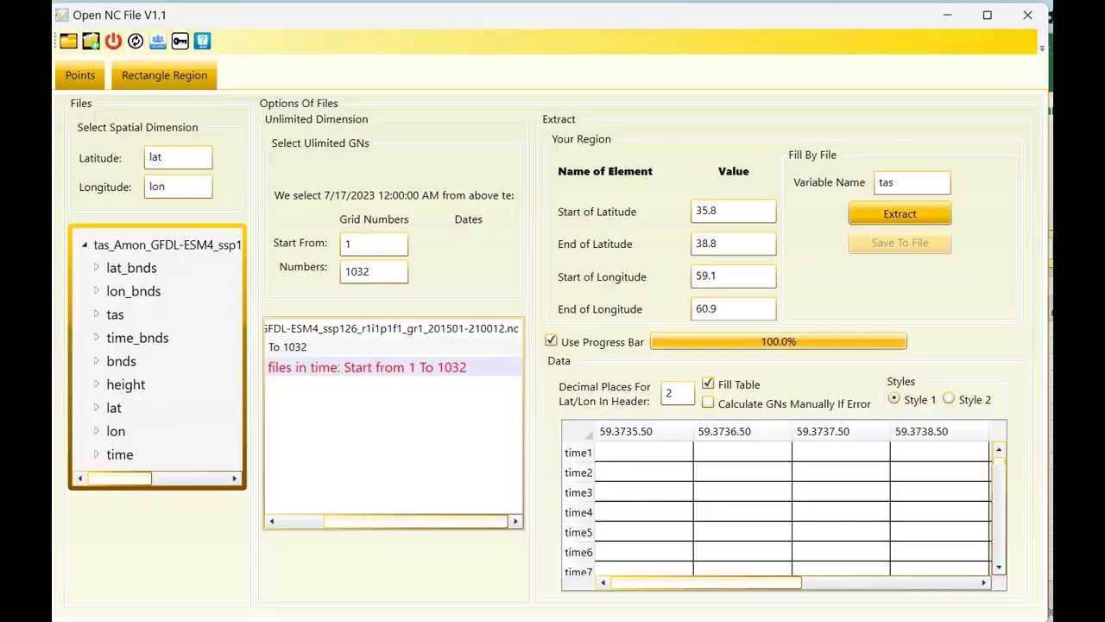